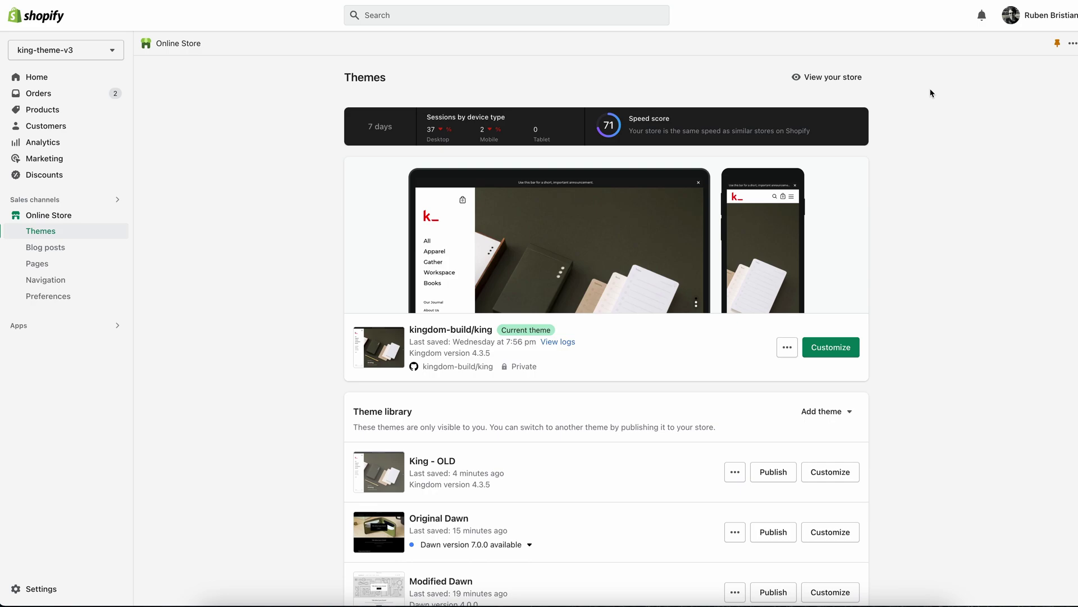
Step: Scroll down the Themes page to the theme library's Original Dawn row
{"action": "scroll", "coordinate": [845, 272], "scroll_direction": "down", "scroll_amount": 1}
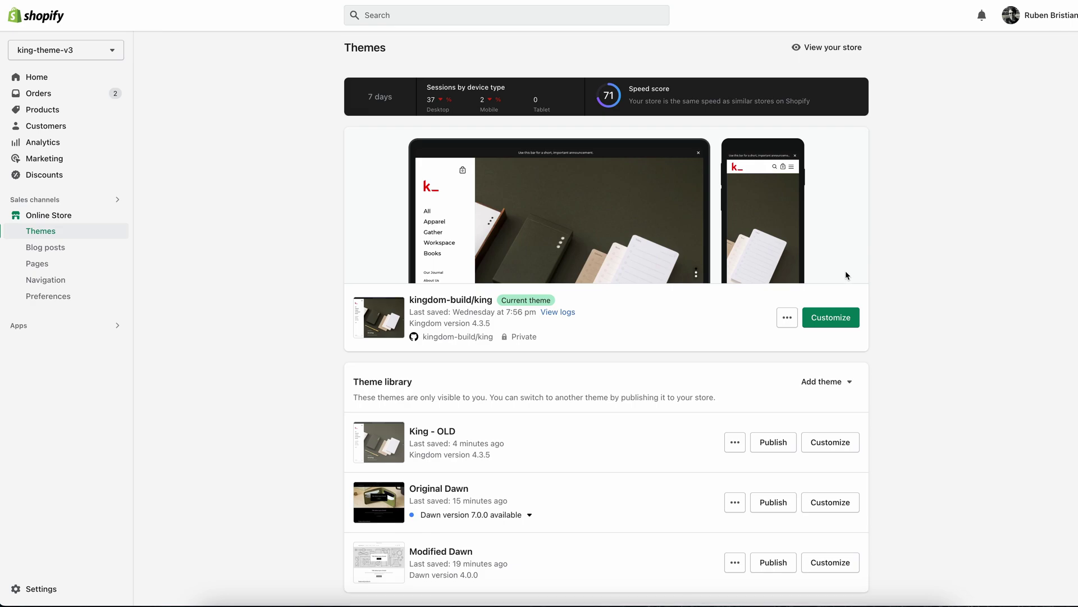
{"action": "scroll", "coordinate": [769, 322], "scroll_direction": "down", "scroll_amount": 2}
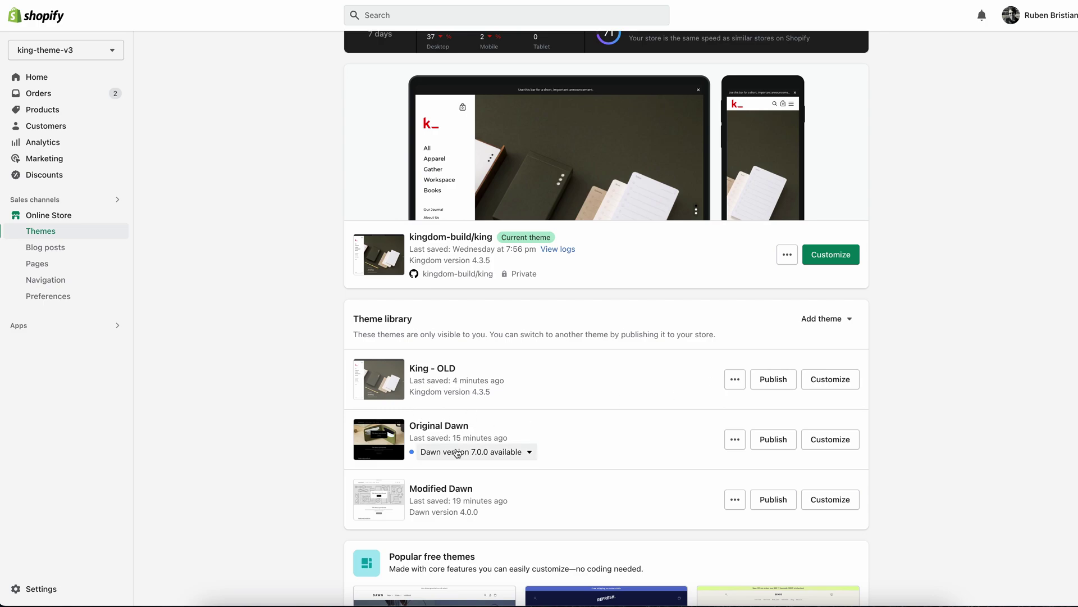
{"action": "scroll", "coordinate": [459, 438], "scroll_direction": "down", "scroll_amount": 1}
{"action": "left_click", "coordinate": [734, 409]}
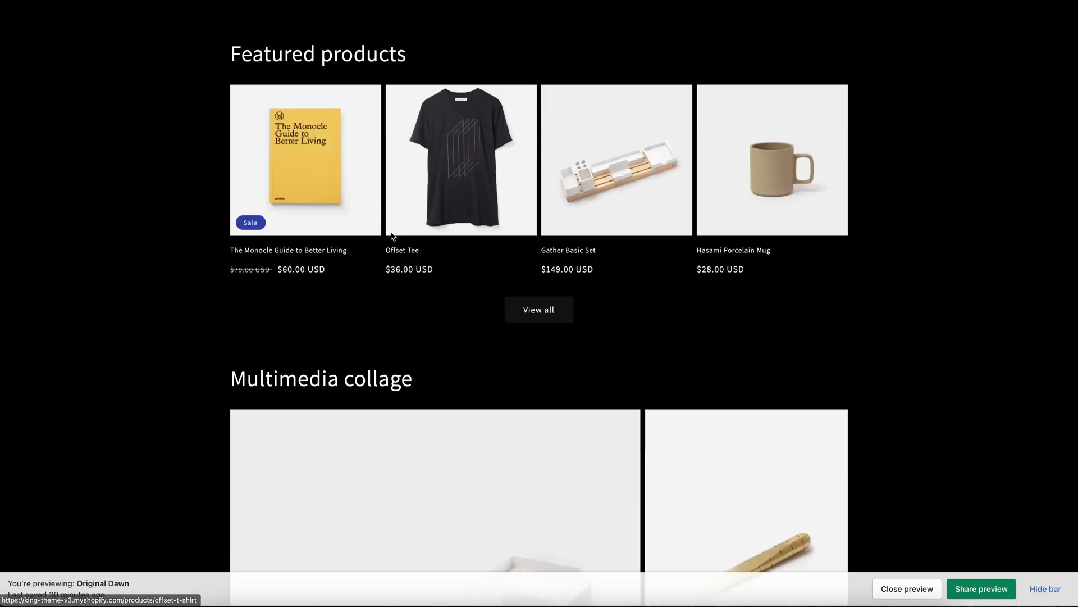
{"action": "scroll", "coordinate": [392, 236], "scroll_direction": "down", "scroll_amount": 10}
{"action": "scroll", "coordinate": [392, 236], "scroll_direction": "up", "scroll_amount": 10}
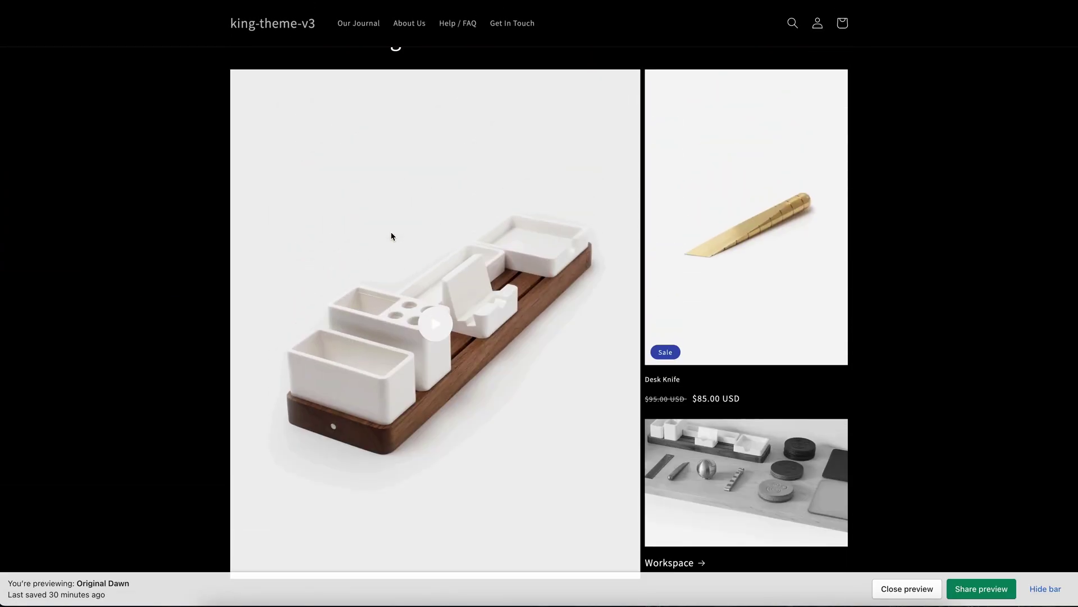
{"action": "scroll", "coordinate": [392, 236], "scroll_direction": "up", "scroll_amount": 10}
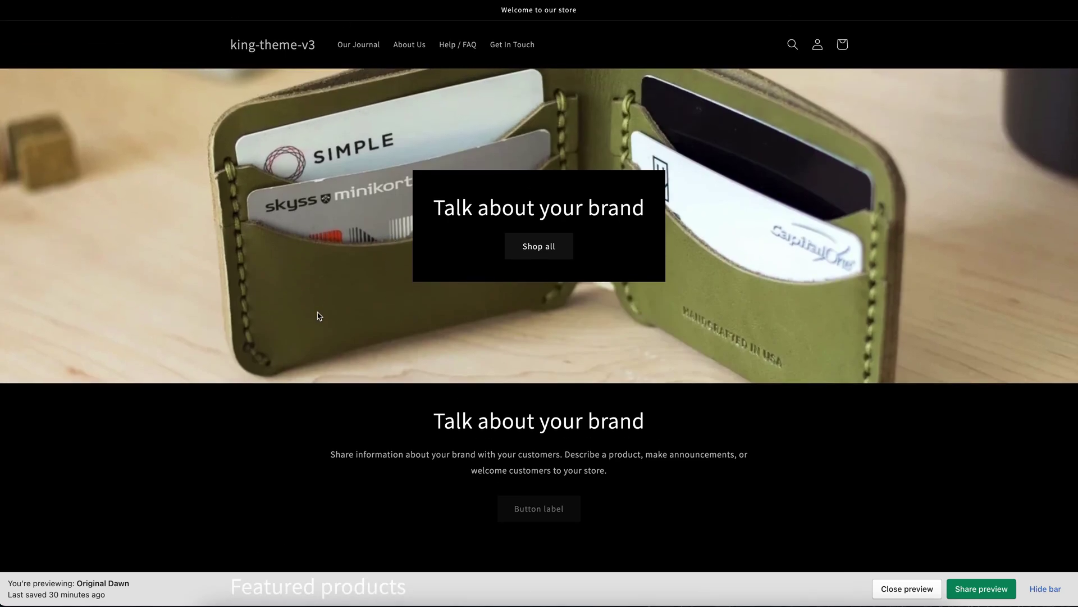
{"action": "scroll", "coordinate": [318, 315], "scroll_direction": "down", "scroll_amount": 15}
{"action": "scroll", "coordinate": [319, 316], "scroll_direction": "down", "scroll_amount": 4}
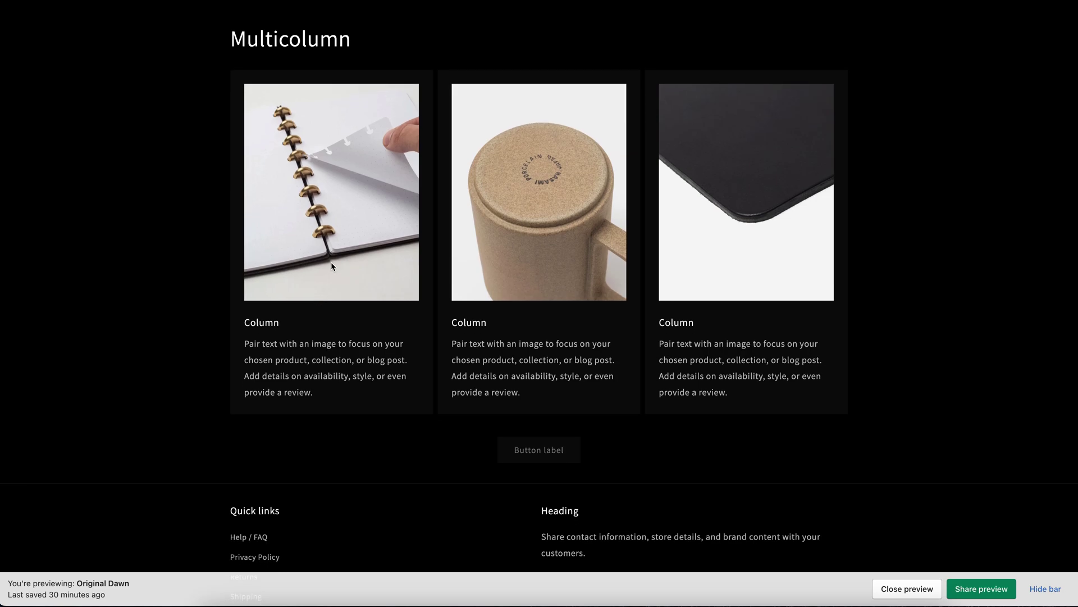
{"action": "scroll", "coordinate": [328, 275], "scroll_direction": "down", "scroll_amount": 4}
{"action": "scroll", "coordinate": [327, 275], "scroll_direction": "up", "scroll_amount": 3}
{"action": "scroll", "coordinate": [327, 275], "scroll_direction": "up", "scroll_amount": 3}
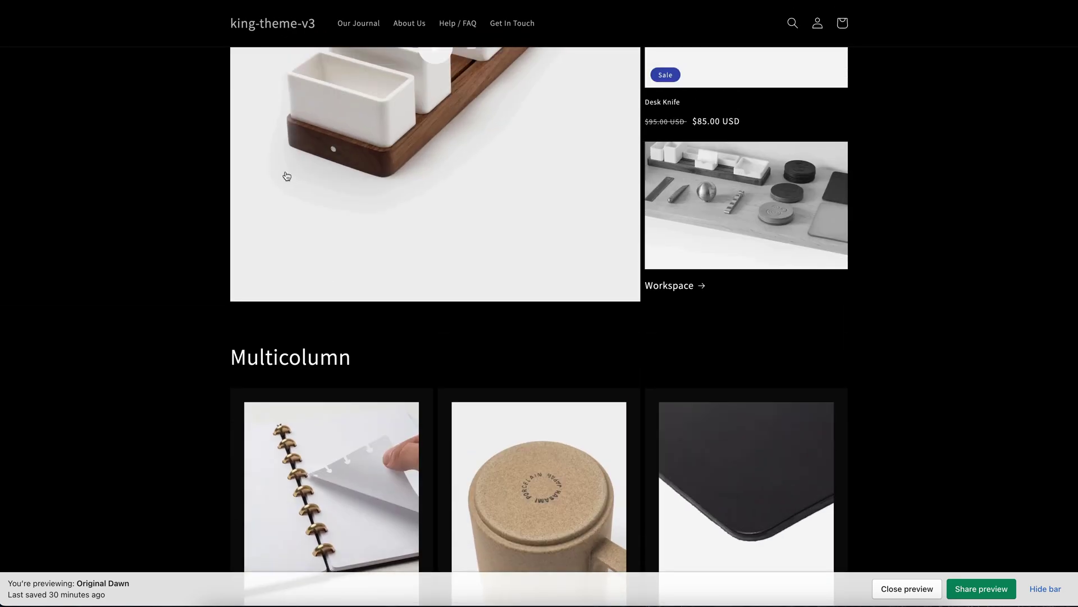
{"action": "key", "text": "super+w"}
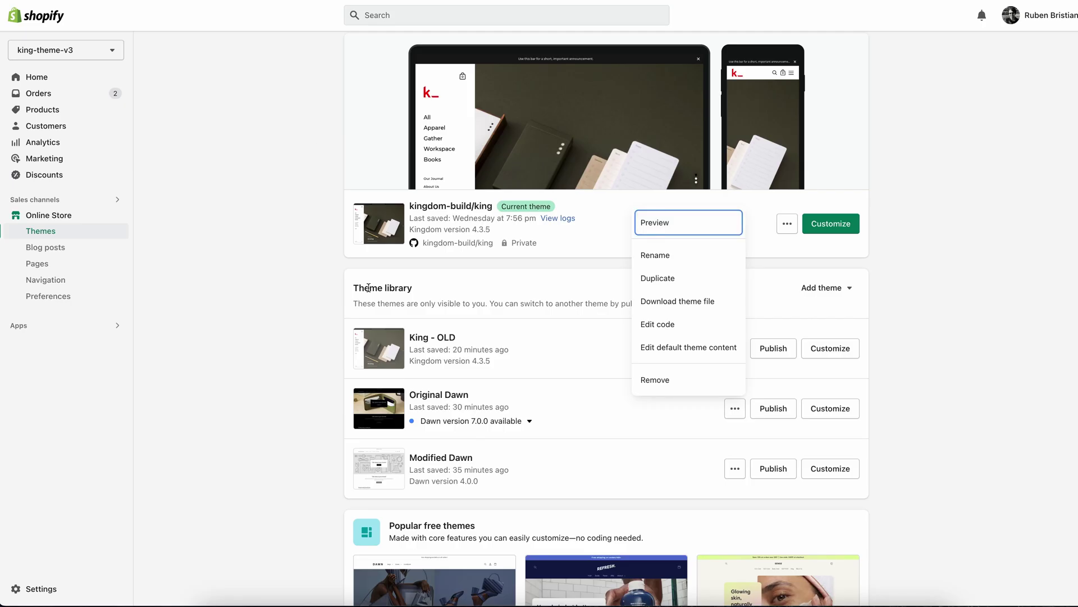
Step: Add 'Updated copy of Original Dawn' on Dawn 7.0.0 to the theme library from the update notice
{"action": "left_click", "coordinate": [549, 427]}
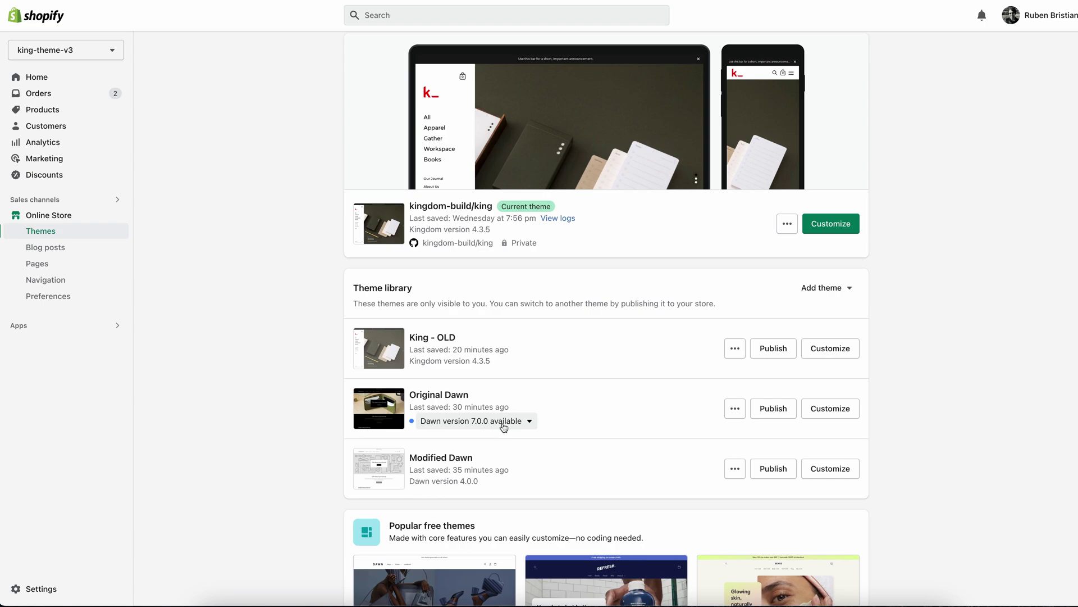
{"action": "scroll", "coordinate": [504, 428], "scroll_direction": "down", "scroll_amount": 1}
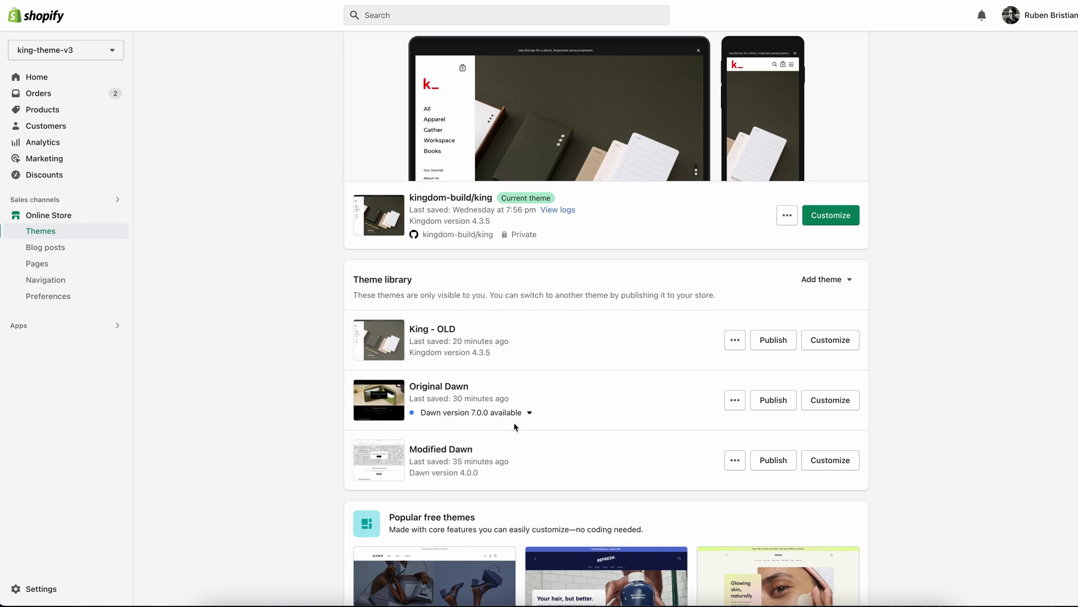
{"action": "left_click", "coordinate": [508, 415]}
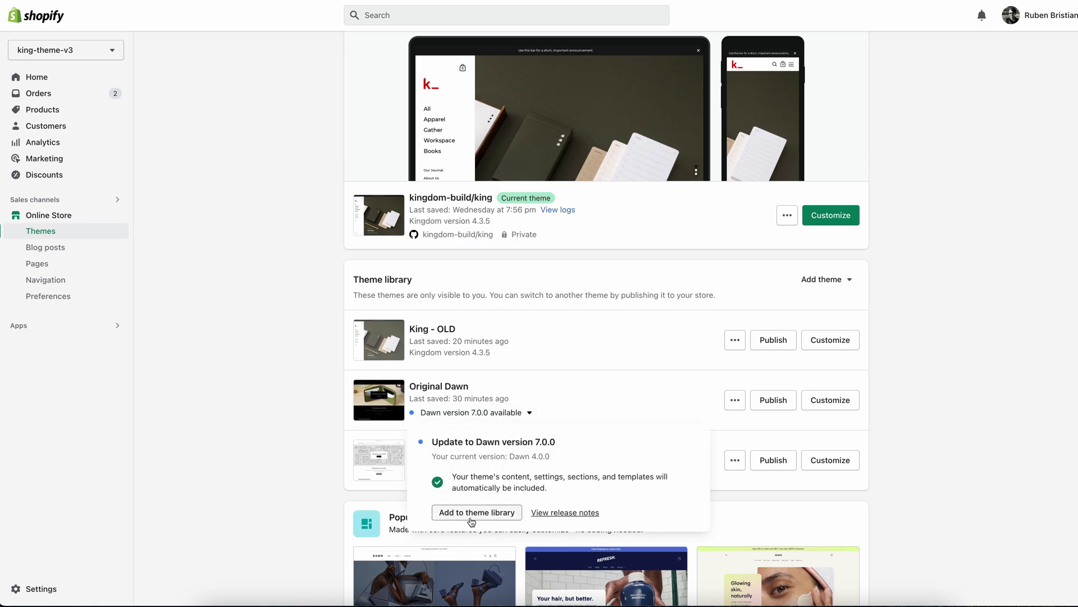
{"action": "left_click", "coordinate": [475, 511]}
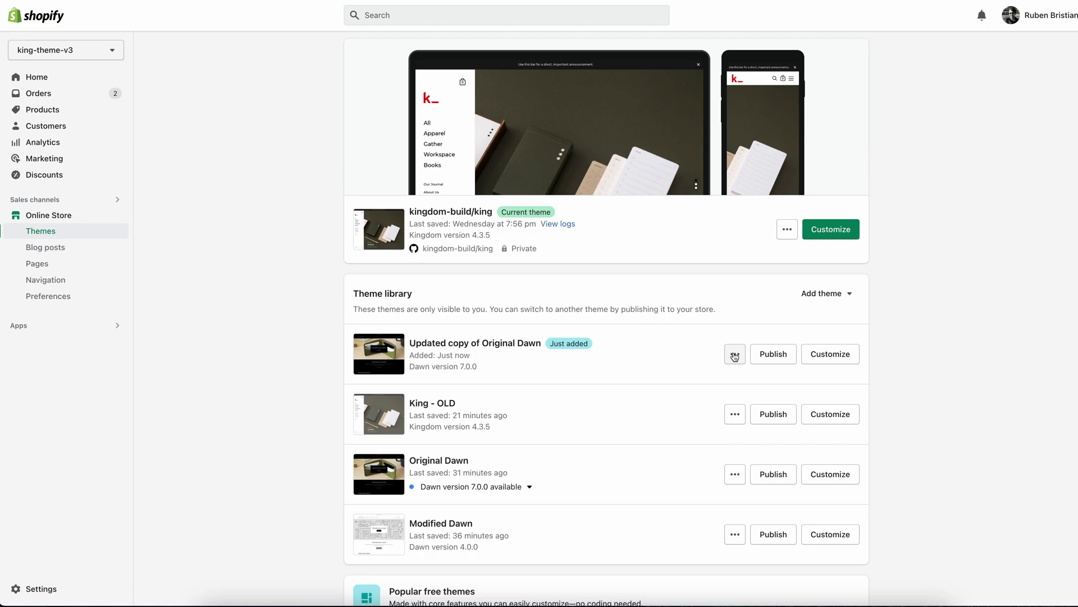
{"action": "left_click", "coordinate": [735, 355]}
{"action": "left_click", "coordinate": [688, 388]}
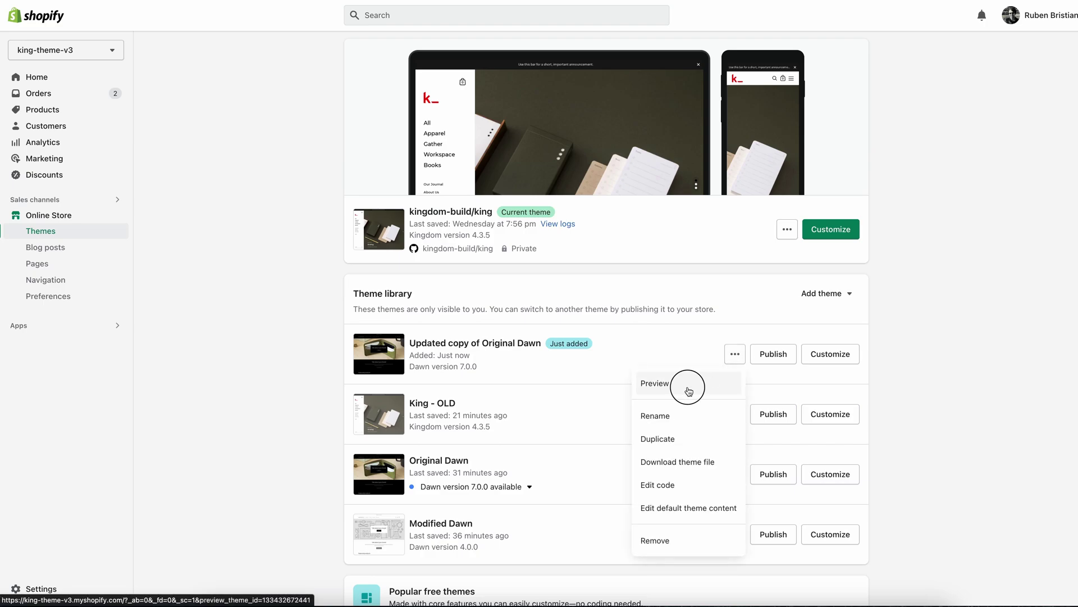
{"action": "scroll", "coordinate": [616, 336], "scroll_direction": "down", "scroll_amount": 5}
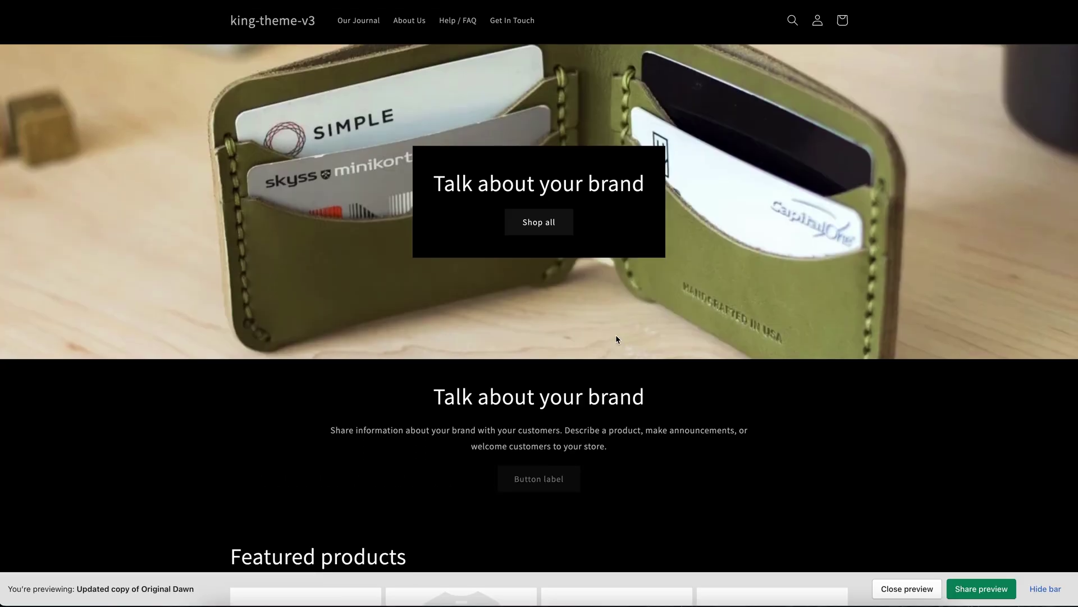
{"action": "scroll", "coordinate": [616, 337], "scroll_direction": "down", "scroll_amount": 20}
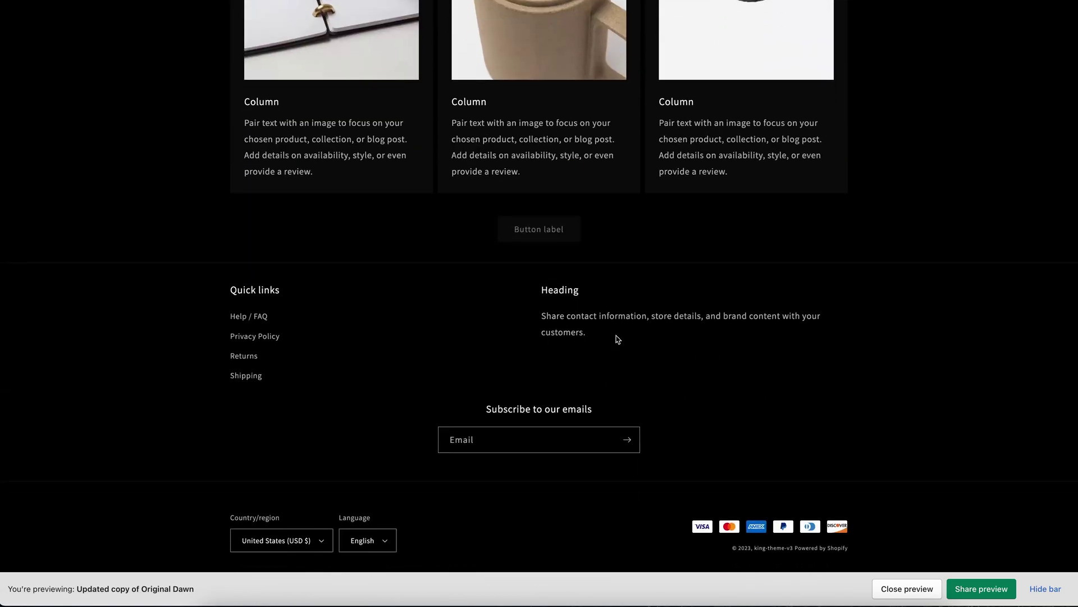
{"action": "scroll", "coordinate": [618, 339], "scroll_direction": "up", "scroll_amount": 5}
{"action": "scroll", "coordinate": [618, 339], "scroll_direction": "down", "scroll_amount": 5}
{"action": "scroll", "coordinate": [617, 340], "scroll_direction": "up", "scroll_amount": 10}
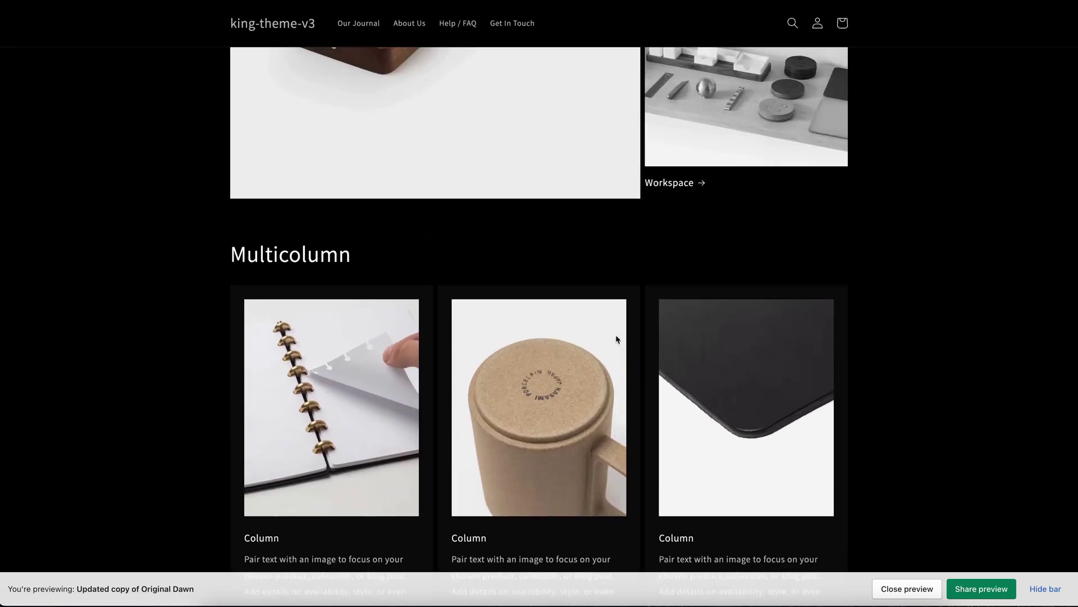
{"action": "scroll", "coordinate": [617, 339], "scroll_direction": "up", "scroll_amount": 10}
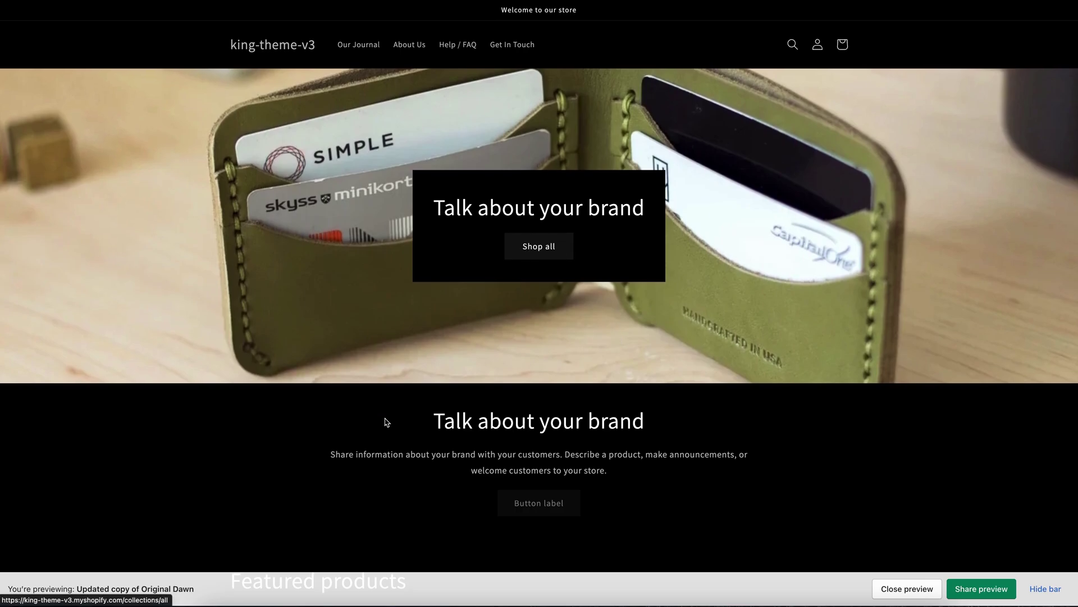
{"action": "scroll", "coordinate": [364, 453], "scroll_direction": "down", "scroll_amount": 8}
{"action": "scroll", "coordinate": [364, 455], "scroll_direction": "down", "scroll_amount": 15}
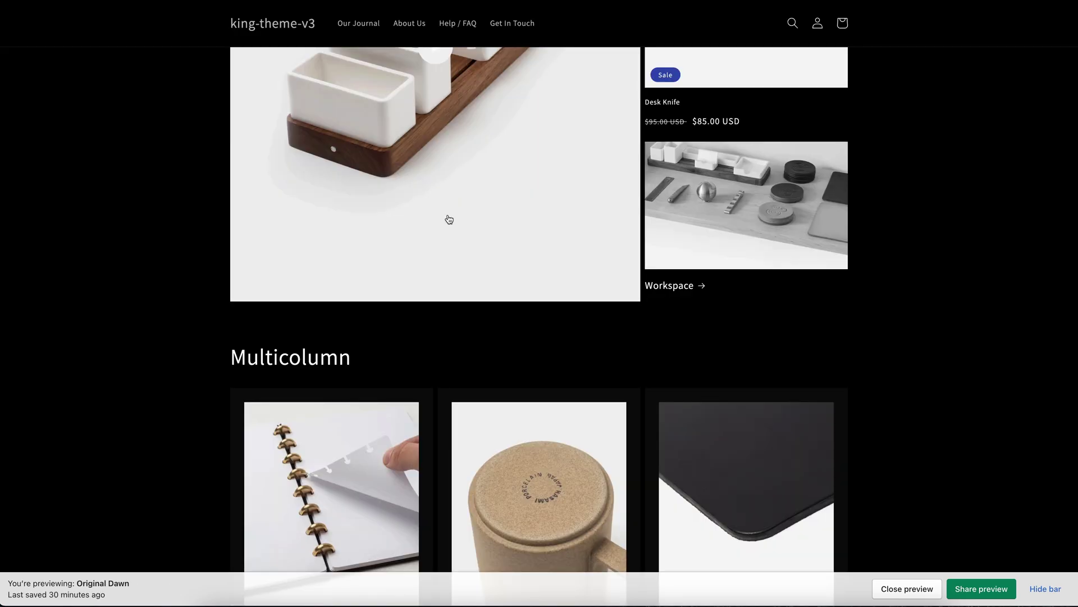
{"action": "scroll", "coordinate": [448, 219], "scroll_direction": "down", "scroll_amount": 10}
{"action": "scroll", "coordinate": [449, 219], "scroll_direction": "up", "scroll_amount": 7}
{"action": "scroll", "coordinate": [448, 218], "scroll_direction": "up", "scroll_amount": 15}
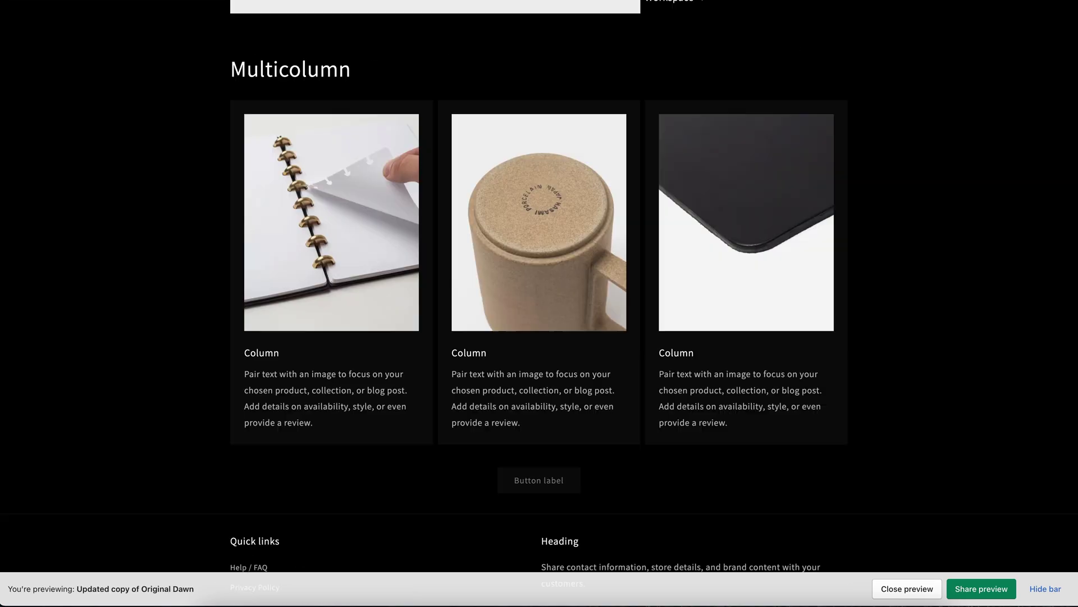
{"action": "scroll", "coordinate": [381, 113], "scroll_direction": "up", "scroll_amount": 15}
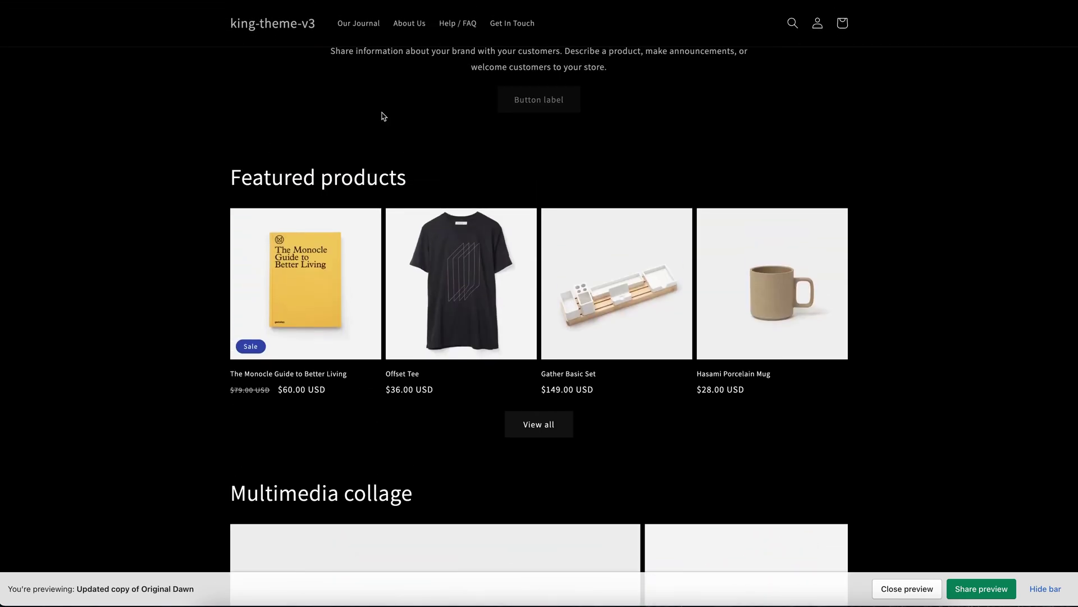
{"action": "scroll", "coordinate": [539, 225], "scroll_direction": "up", "scroll_amount": 3}
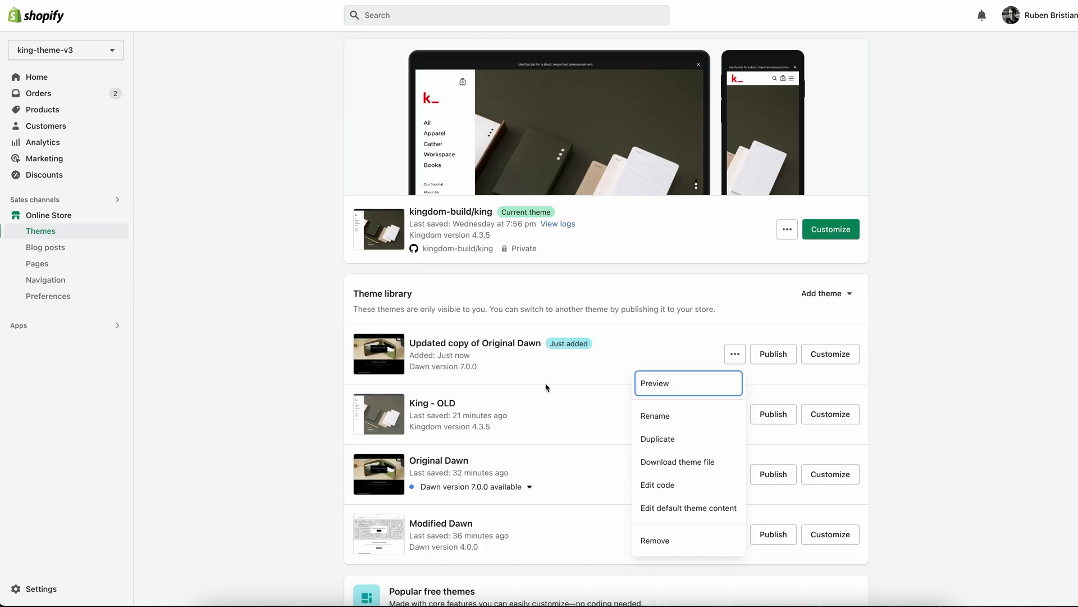
{"action": "left_click", "coordinate": [556, 387]}
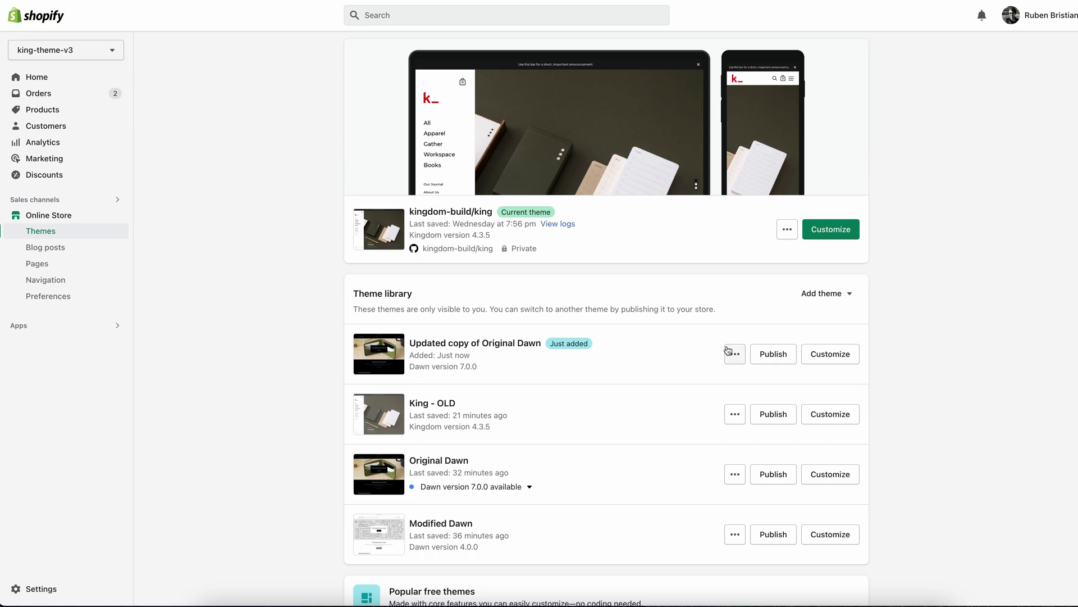
{"action": "scroll", "coordinate": [635, 413], "scroll_direction": "down", "scroll_amount": 2}
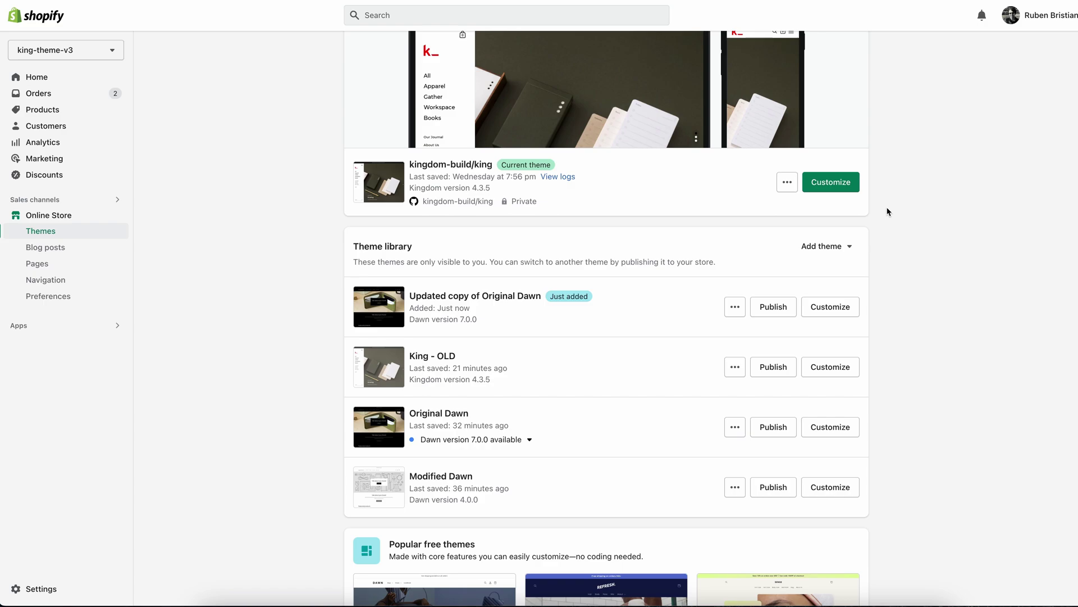
{"action": "scroll", "coordinate": [887, 211], "scroll_direction": "down", "scroll_amount": 2}
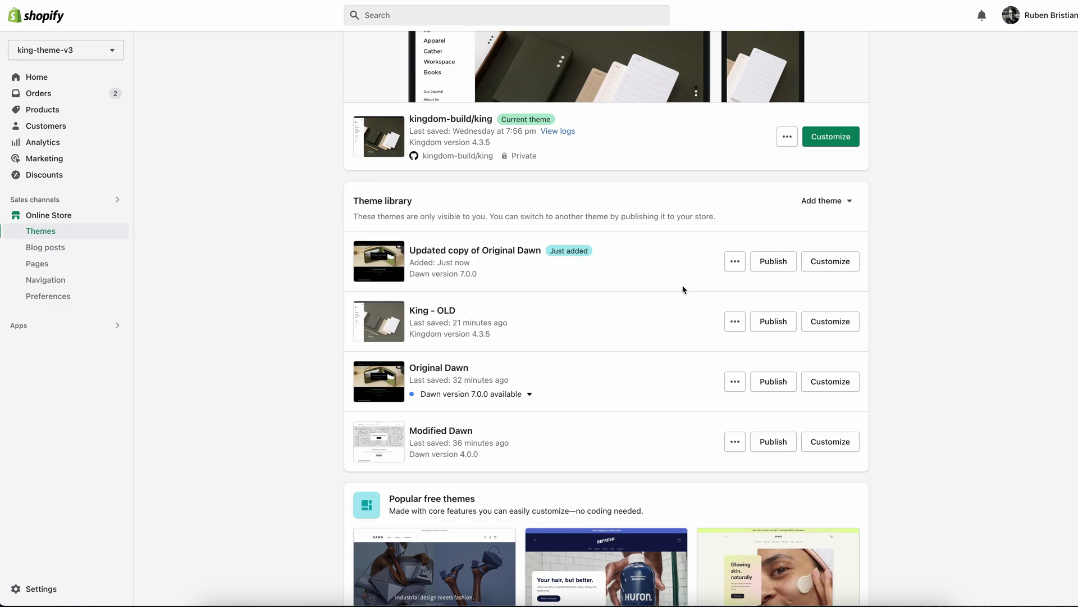
{"action": "scroll", "coordinate": [683, 289], "scroll_direction": "up", "scroll_amount": 1}
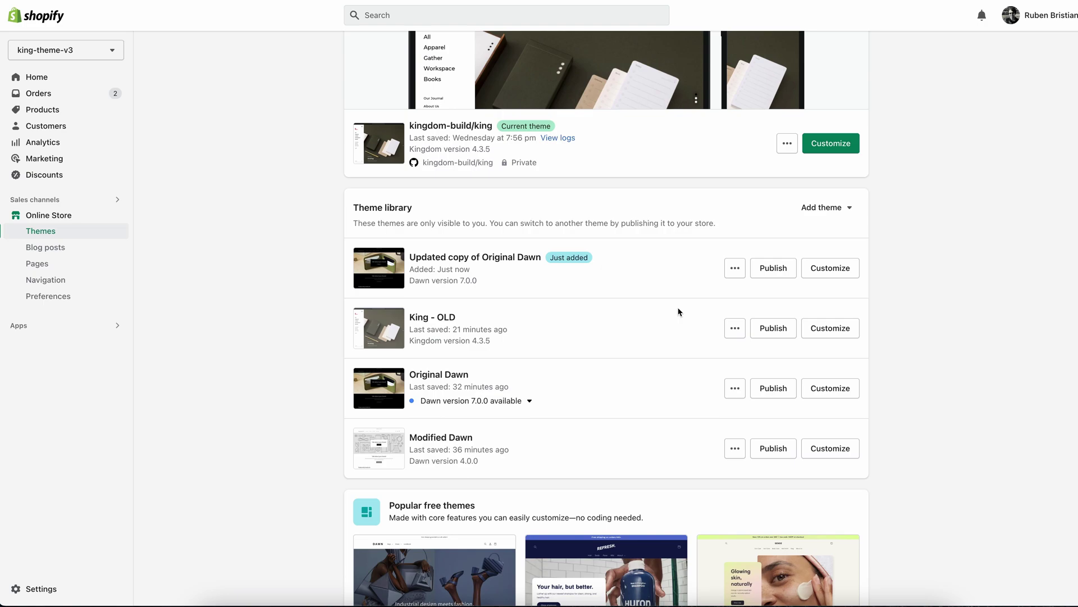
{"action": "scroll", "coordinate": [672, 324], "scroll_direction": "down", "scroll_amount": 1}
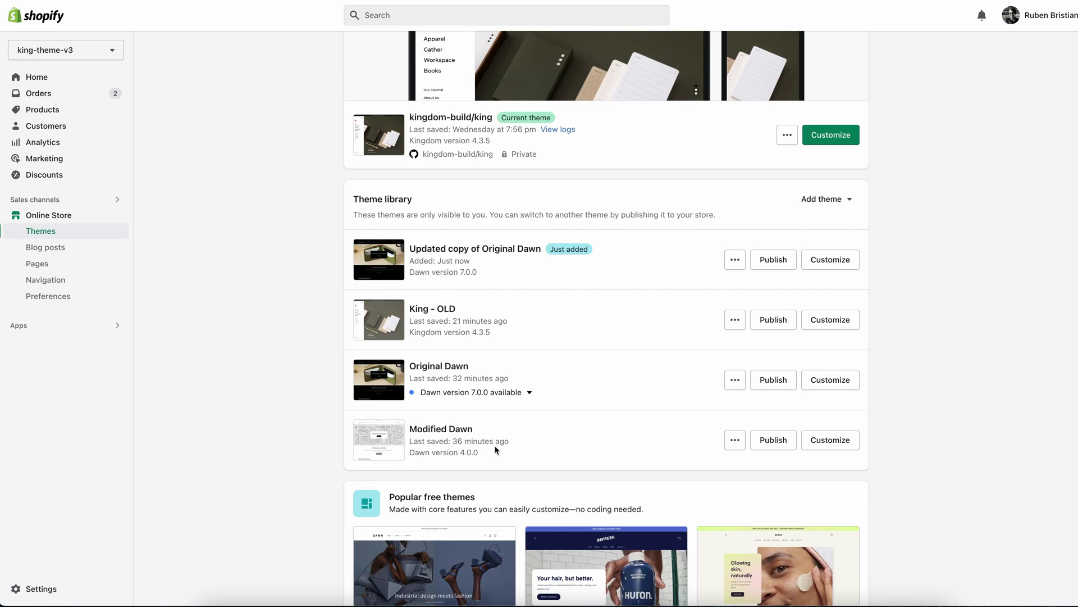
{"action": "left_click", "coordinate": [469, 393]}
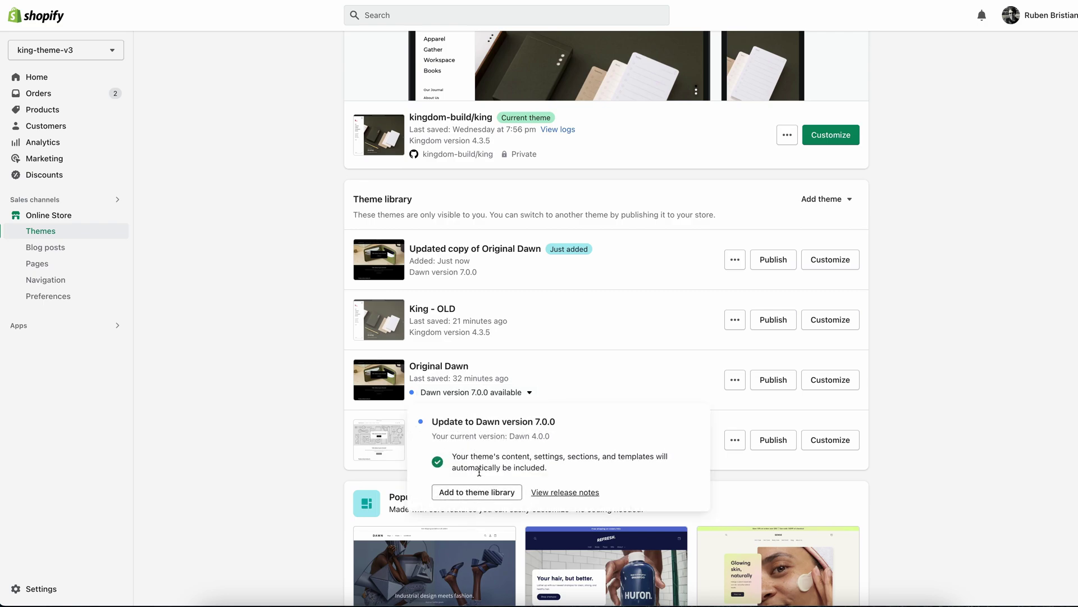
{"action": "left_click", "coordinate": [477, 396]}
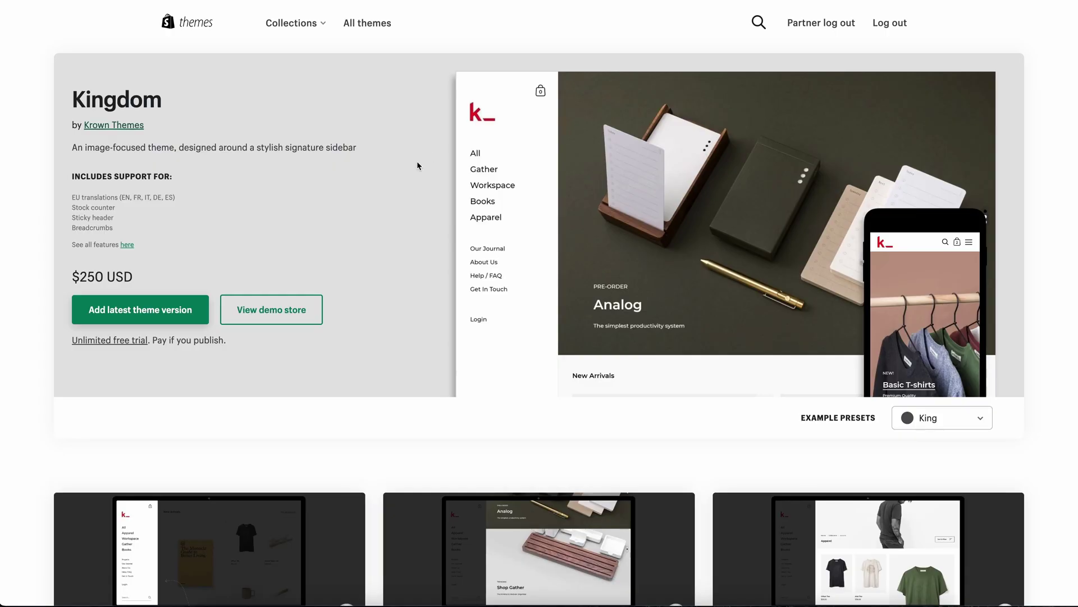
Step: Scroll to the Kingdom release notes and expand the version 4.3.5 update details
{"action": "scroll", "coordinate": [417, 165], "scroll_direction": "down", "scroll_amount": 10}
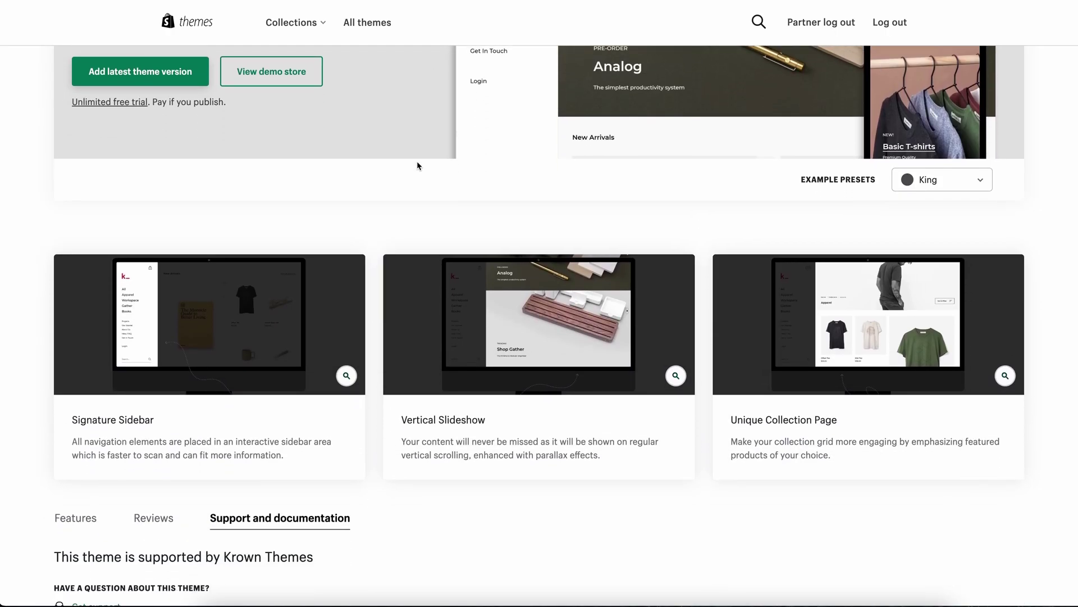
{"action": "scroll", "coordinate": [416, 164], "scroll_direction": "down", "scroll_amount": 3}
{"action": "scroll", "coordinate": [417, 163], "scroll_direction": "up", "scroll_amount": 10}
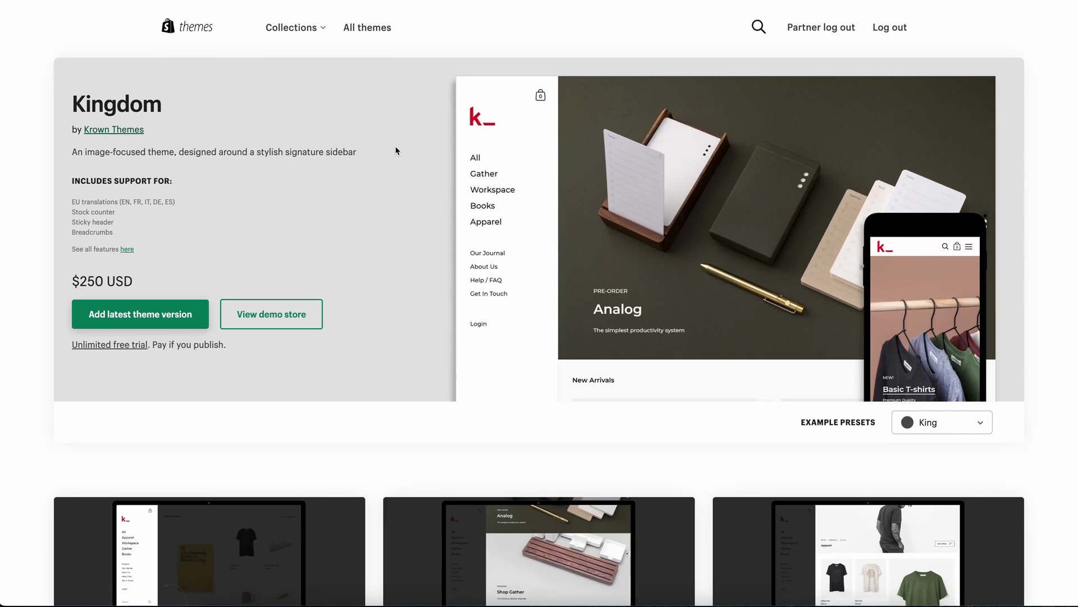
{"action": "scroll", "coordinate": [396, 151], "scroll_direction": "down", "scroll_amount": 5}
{"action": "scroll", "coordinate": [397, 150], "scroll_direction": "down", "scroll_amount": 5}
{"action": "left_click", "coordinate": [82, 393]}
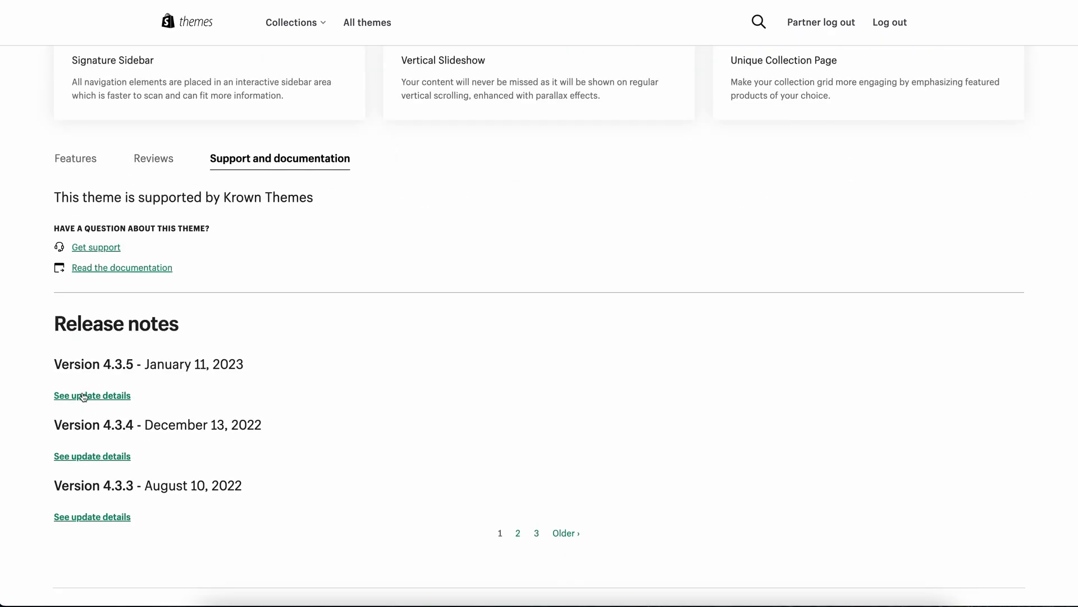
Step: Expand the 4.3.4 and 4.3.3 update details, then scroll back up the page
{"action": "scroll", "coordinate": [172, 433], "scroll_direction": "down", "scroll_amount": 3}
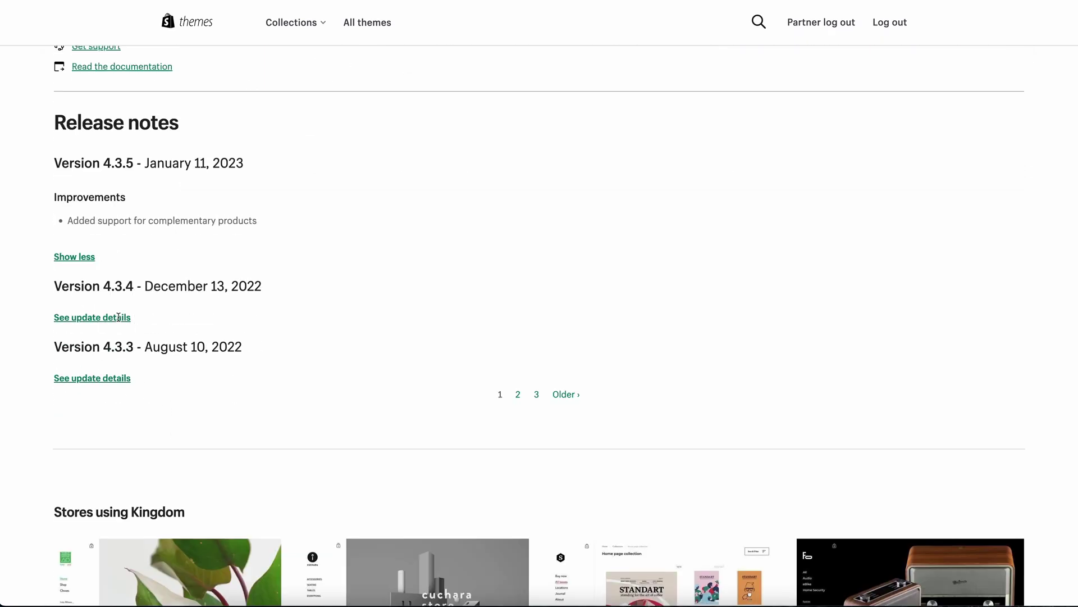
{"action": "left_click", "coordinate": [117, 316]}
{"action": "left_click", "coordinate": [104, 534]}
{"action": "scroll", "coordinate": [102, 490], "scroll_direction": "down", "scroll_amount": 3}
{"action": "scroll", "coordinate": [103, 496], "scroll_direction": "up", "scroll_amount": 7}
{"action": "scroll", "coordinate": [102, 491], "scroll_direction": "up", "scroll_amount": 10}
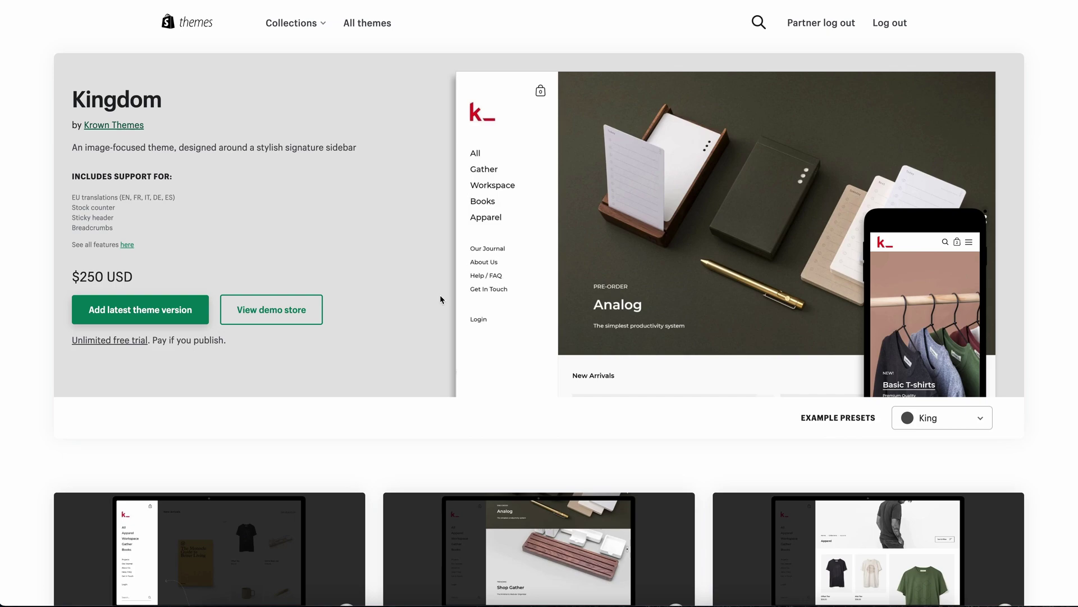
{"action": "scroll", "coordinate": [440, 300], "scroll_direction": "up", "scroll_amount": 1}
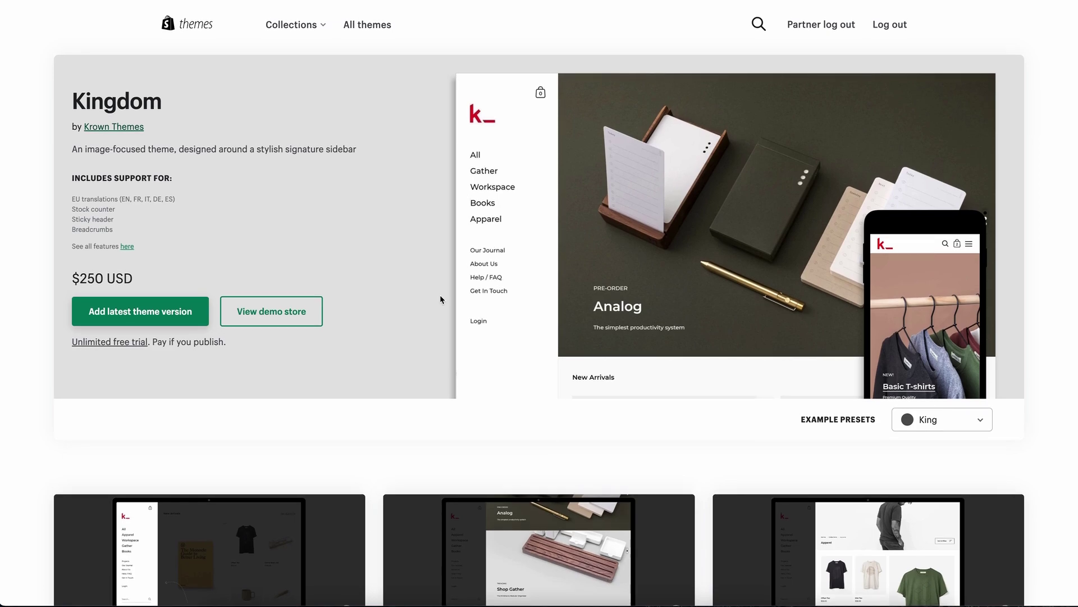
{"action": "scroll", "coordinate": [441, 300], "scroll_direction": "down", "scroll_amount": 1}
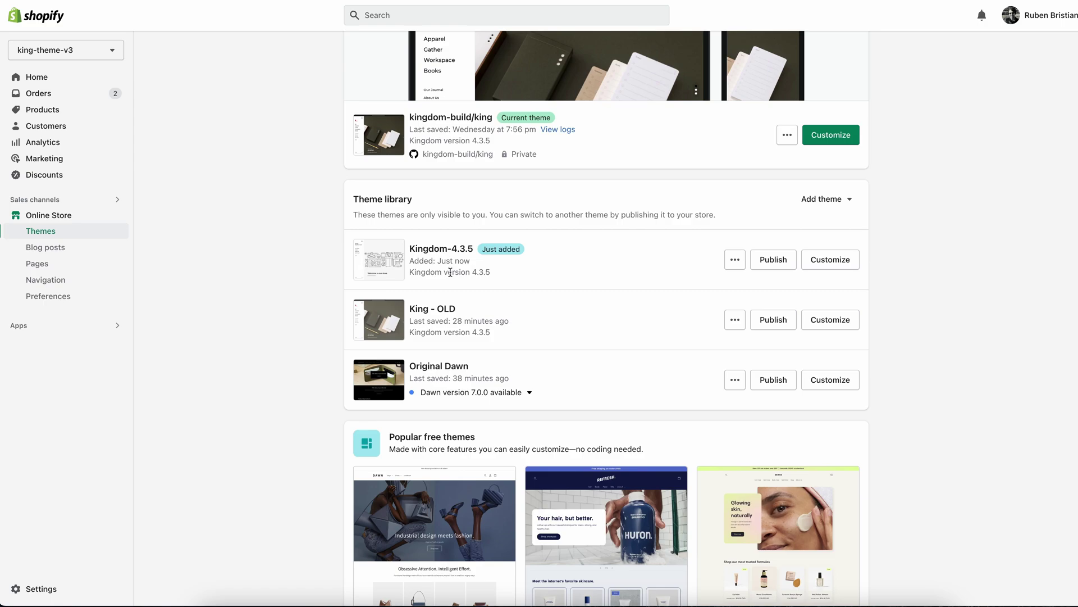
Step: Preview Kingdom-4.3.5 on the storefront and scroll through its Welcome to our store home page
{"action": "left_click", "coordinate": [734, 259]}
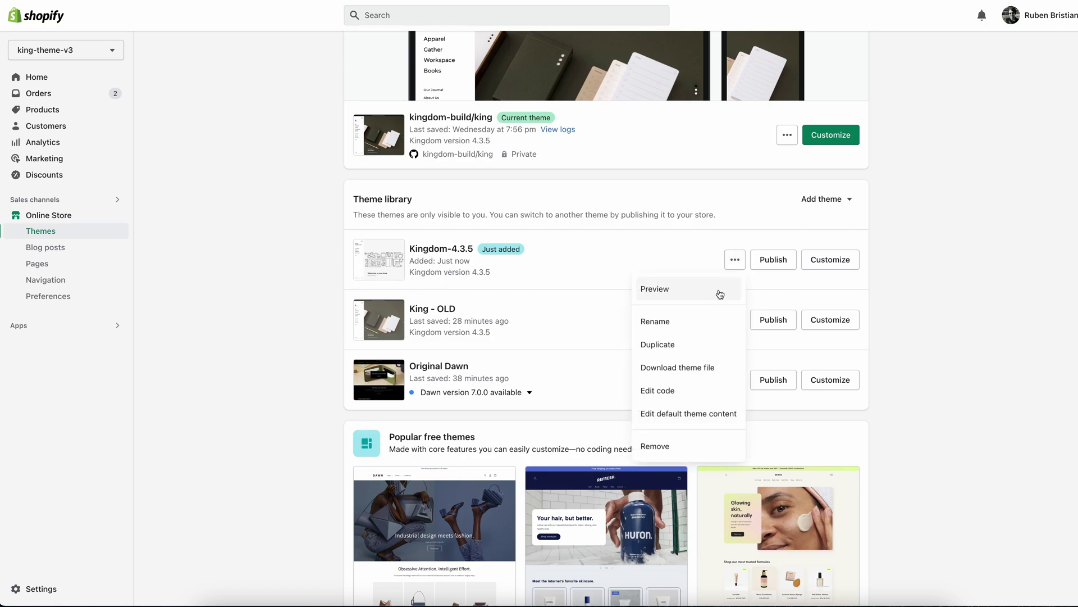
{"action": "left_click", "coordinate": [719, 292]}
{"action": "scroll", "coordinate": [481, 275], "scroll_direction": "down", "scroll_amount": 12}
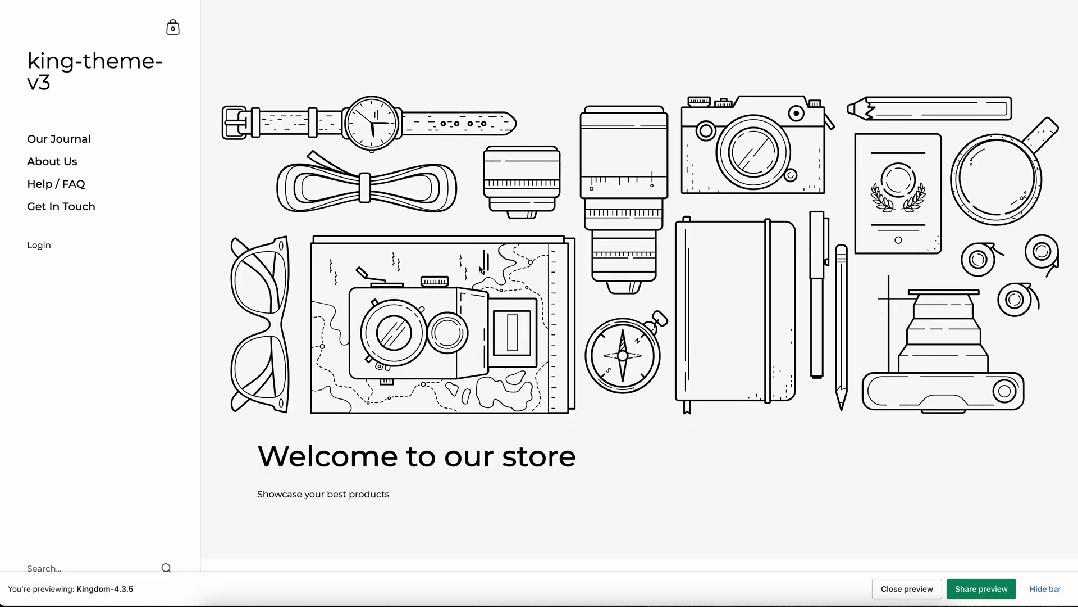
{"action": "scroll", "coordinate": [480, 270], "scroll_direction": "down", "scroll_amount": 20}
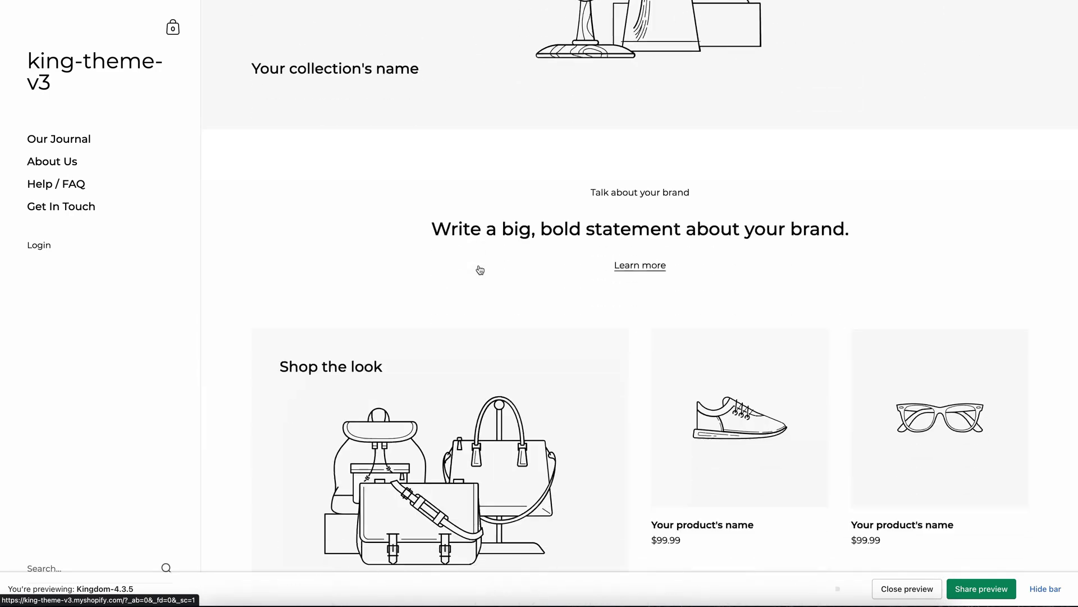
{"action": "scroll", "coordinate": [480, 270], "scroll_direction": "down", "scroll_amount": 5}
{"action": "scroll", "coordinate": [480, 270], "scroll_direction": "up", "scroll_amount": 15}
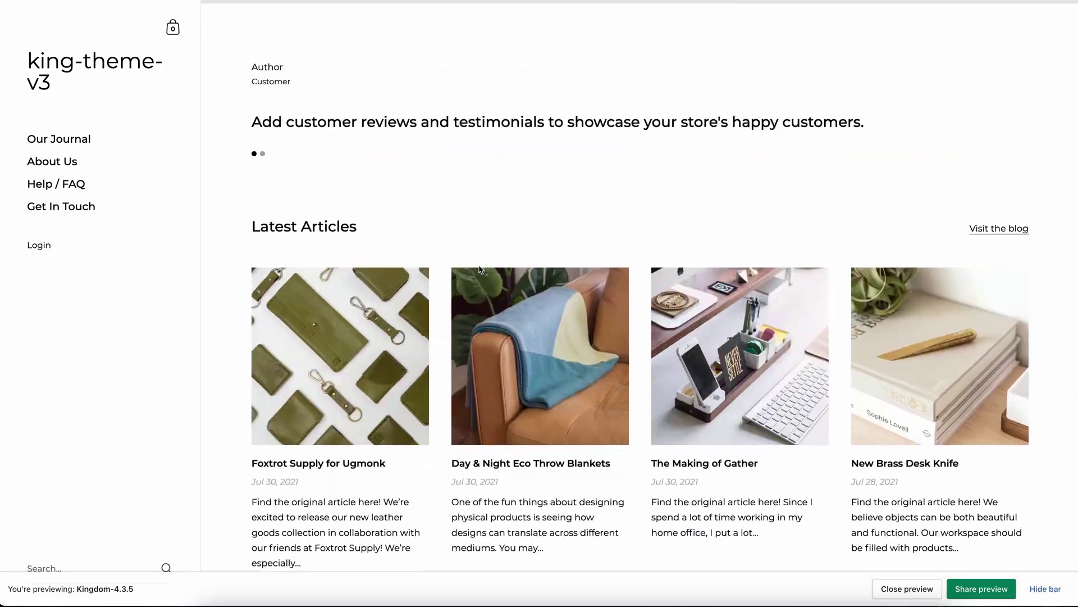
{"action": "scroll", "coordinate": [481, 270], "scroll_direction": "up", "scroll_amount": 15}
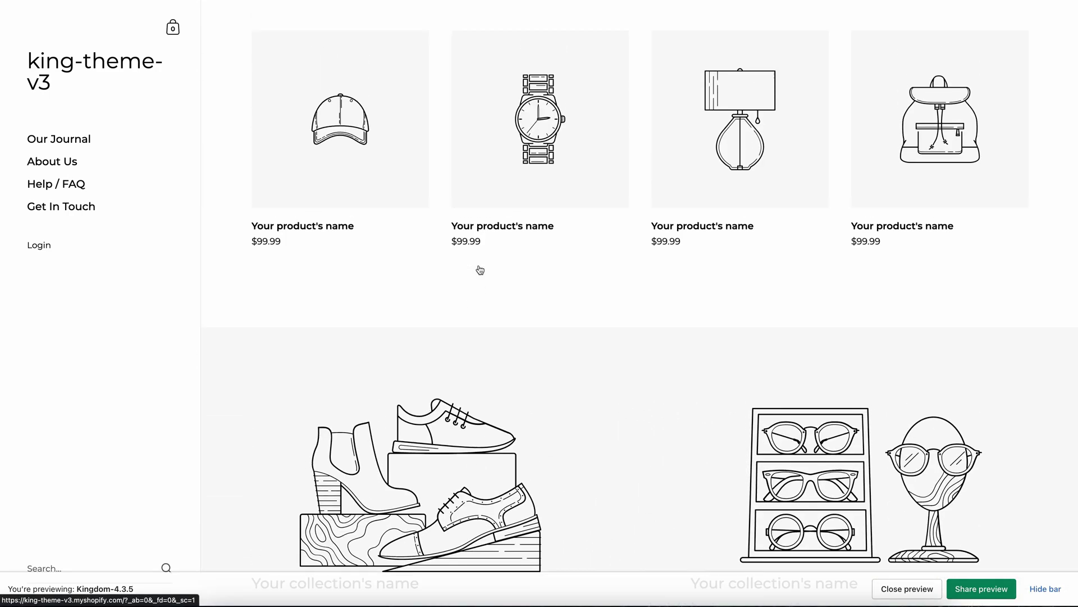
{"action": "scroll", "coordinate": [480, 270], "scroll_direction": "up", "scroll_amount": 15}
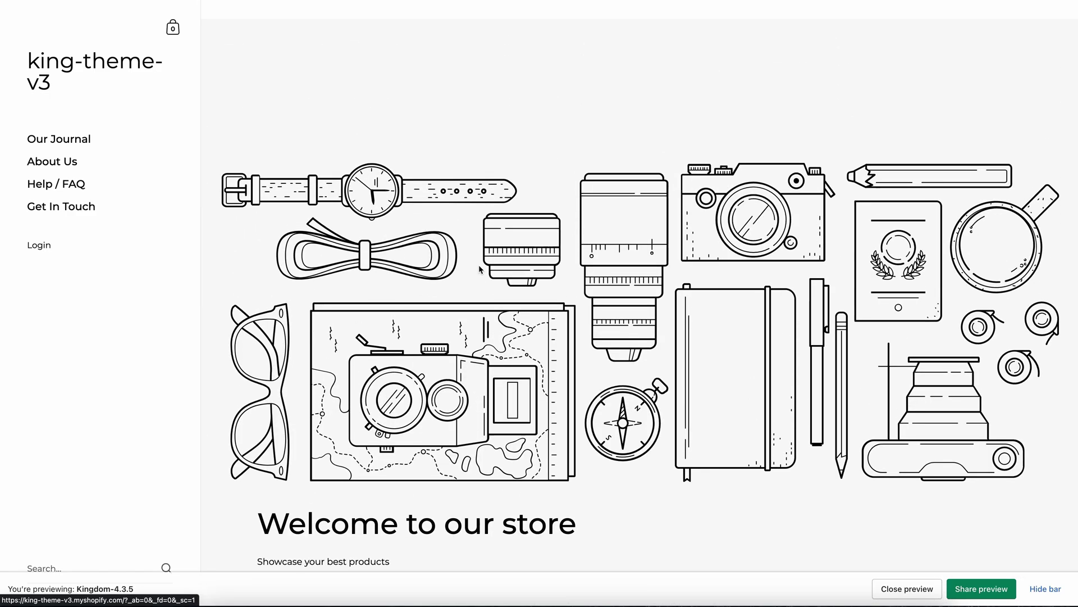
Step: Close the Kingdom-4.3.5 preview and open a storefront preview of the King - OLD theme
{"action": "key", "text": "ctrl+w"}
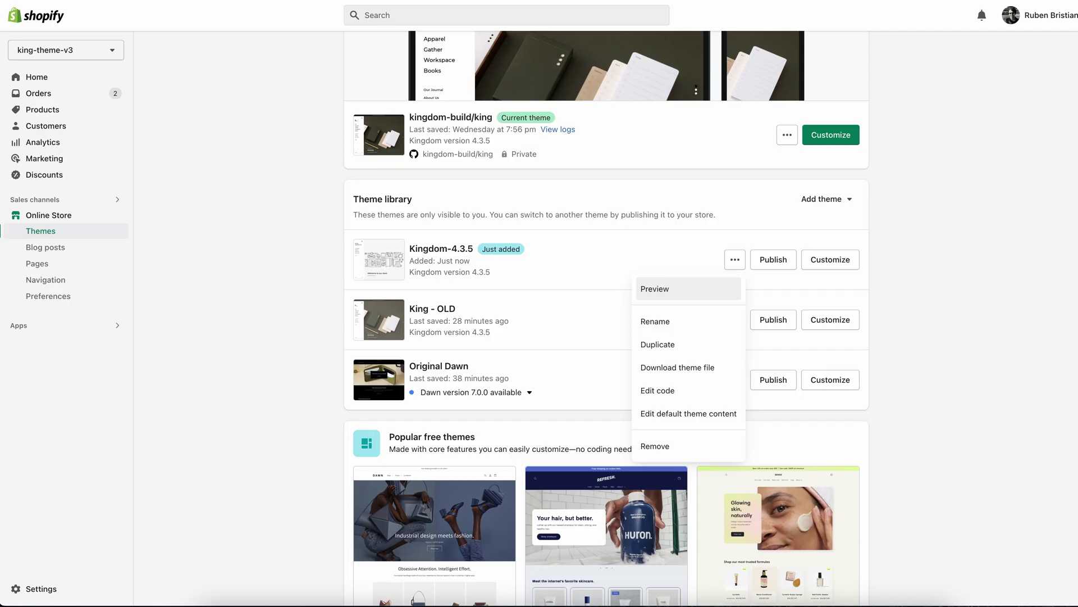
{"action": "left_click", "coordinate": [564, 318]}
{"action": "left_click", "coordinate": [735, 319]}
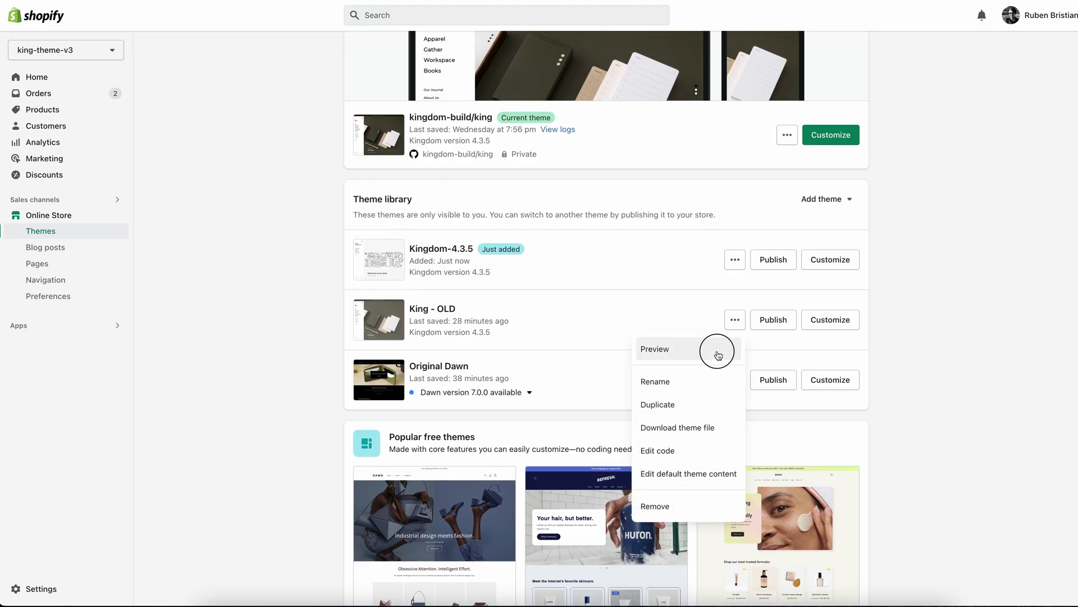
{"action": "left_click", "coordinate": [715, 351]}
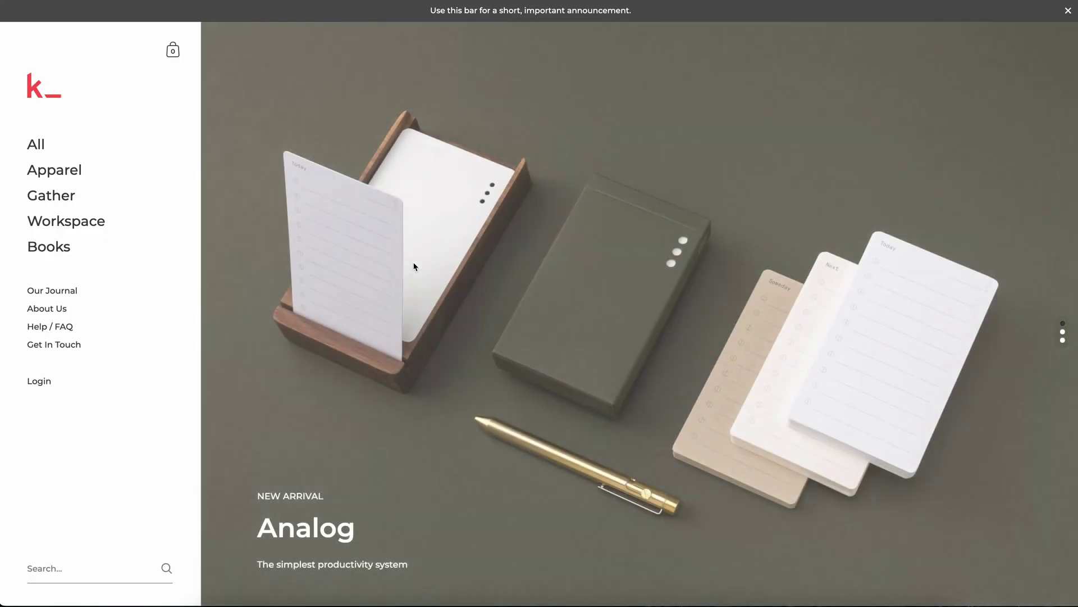
Step: Open the Kinto Day Off Tumbler product page and select its custom tab text
{"action": "scroll", "coordinate": [357, 209], "scroll_direction": "down", "scroll_amount": 5}
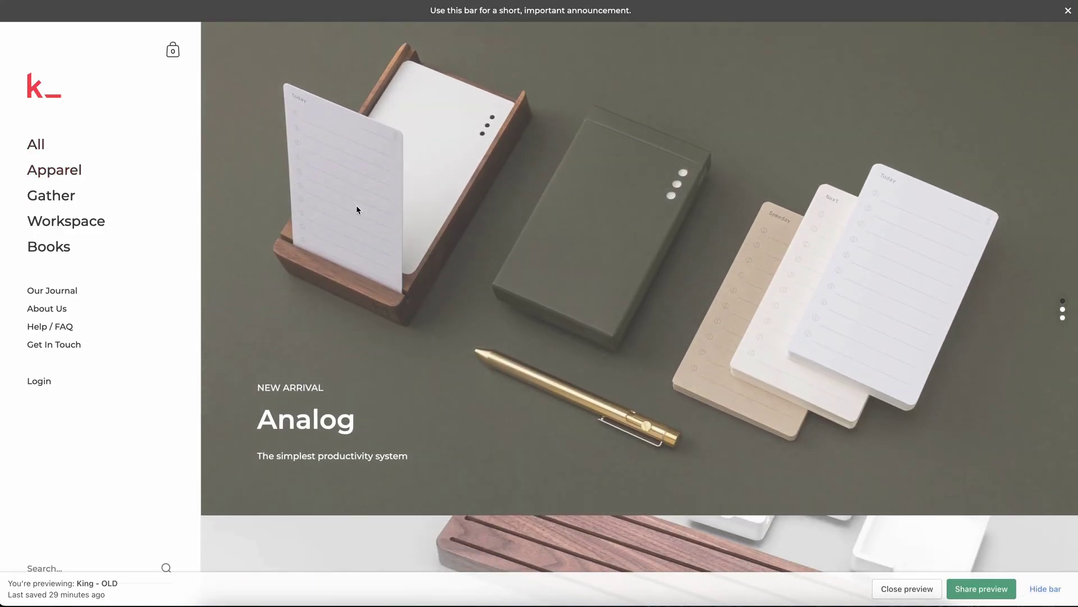
{"action": "scroll", "coordinate": [356, 209], "scroll_direction": "down", "scroll_amount": 5}
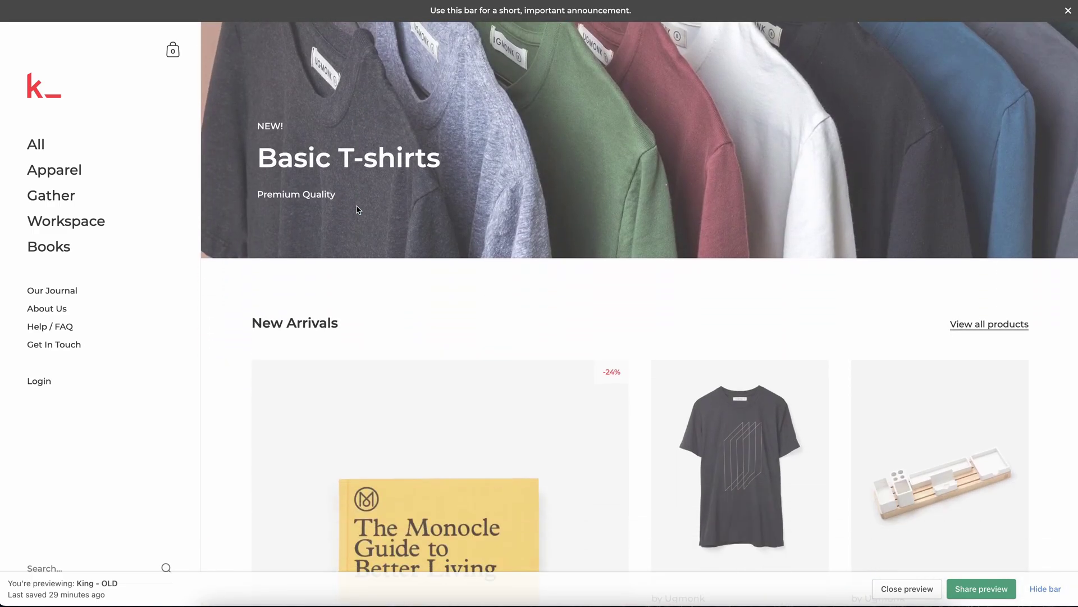
{"action": "scroll", "coordinate": [339, 328], "scroll_direction": "down", "scroll_amount": 7}
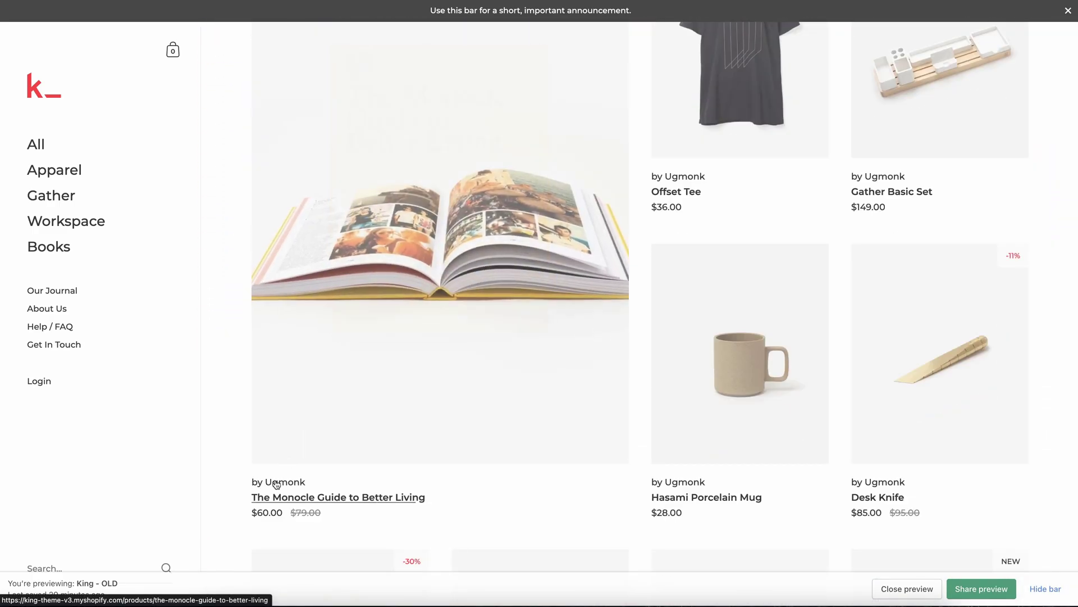
{"action": "scroll", "coordinate": [251, 504], "scroll_direction": "down", "scroll_amount": 13}
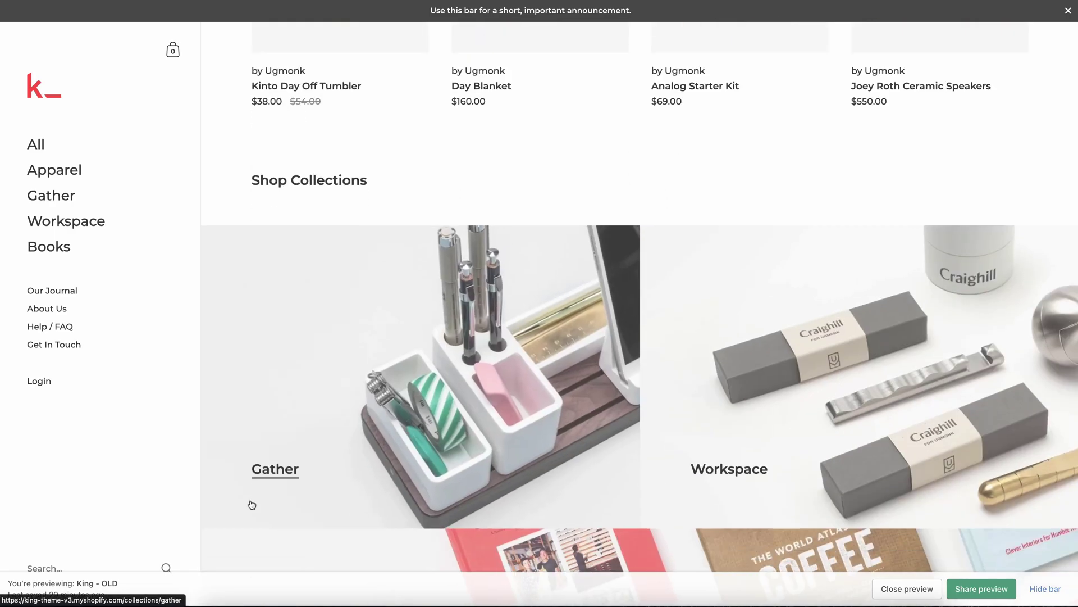
{"action": "scroll", "coordinate": [251, 504], "scroll_direction": "up", "scroll_amount": 6}
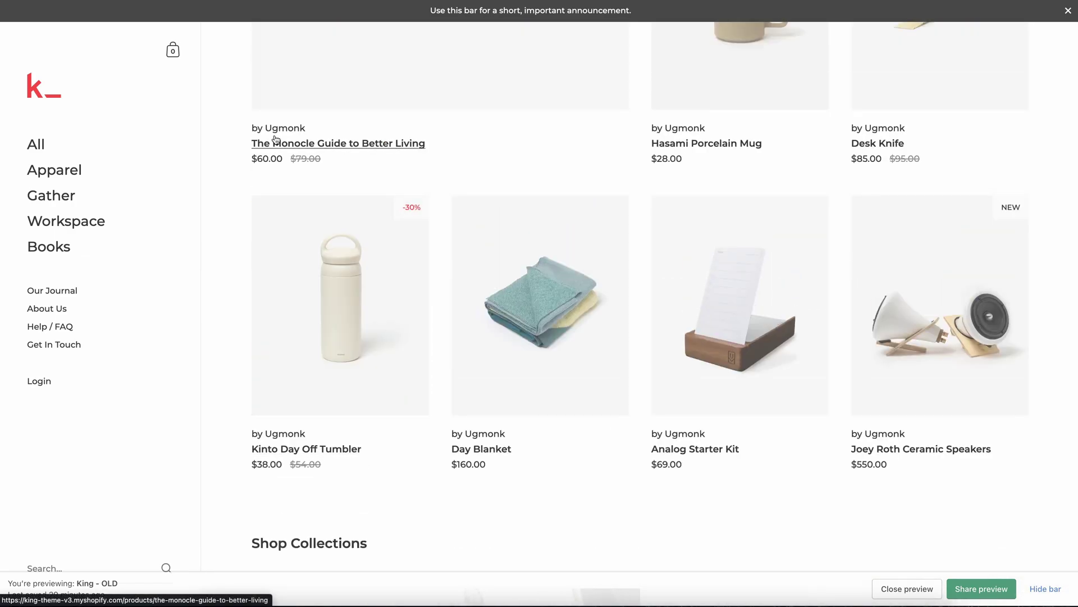
{"action": "left_click", "coordinate": [290, 388]}
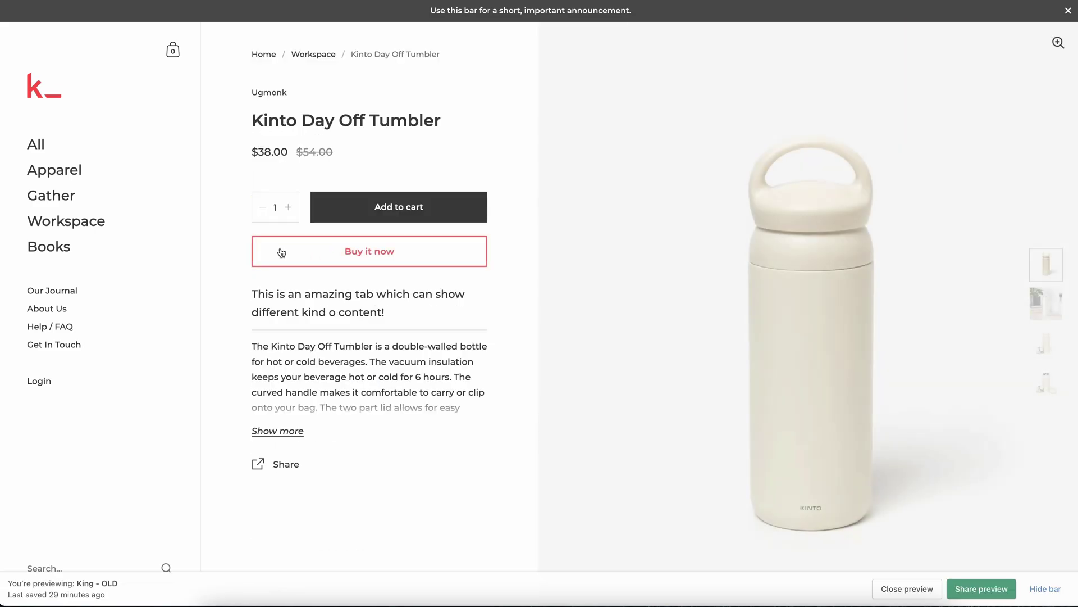
{"action": "left_click_drag", "start_coordinate": [250, 292], "coordinate": [395, 320]}
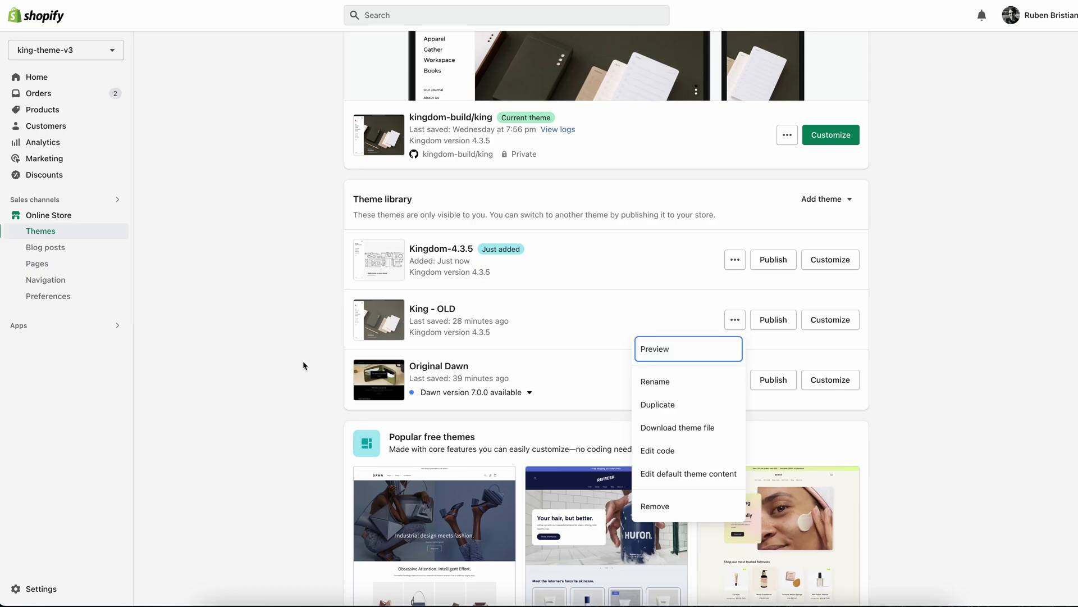
Step: Have the Kingdom-4.3.5 theme files emailed as a download
{"action": "left_click", "coordinate": [303, 361]}
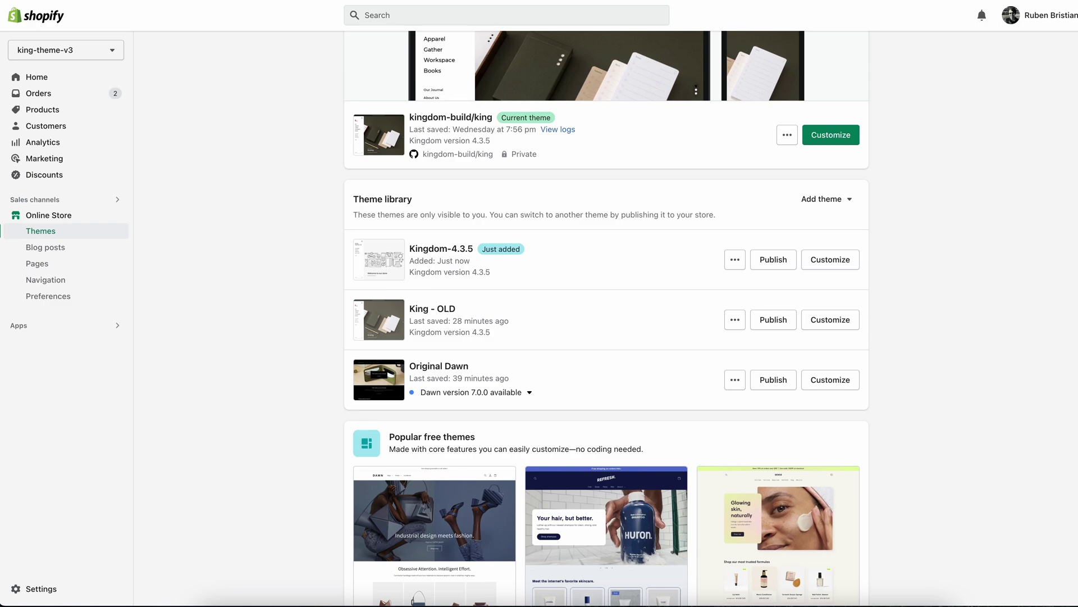
{"action": "scroll", "coordinate": [783, 54], "scroll_direction": "down", "scroll_amount": 1}
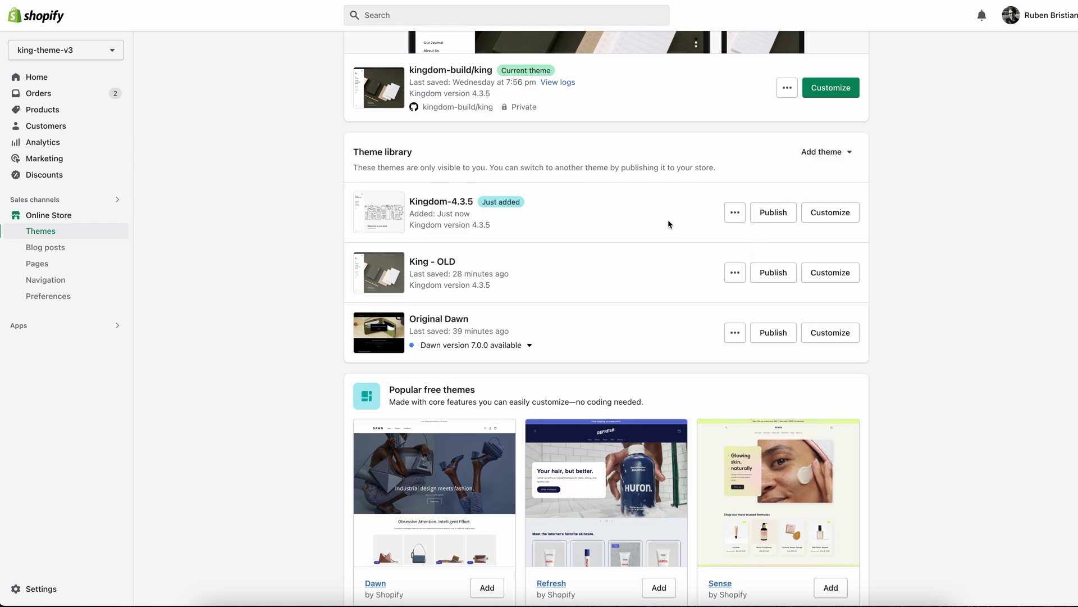
{"action": "left_click", "coordinate": [736, 214]}
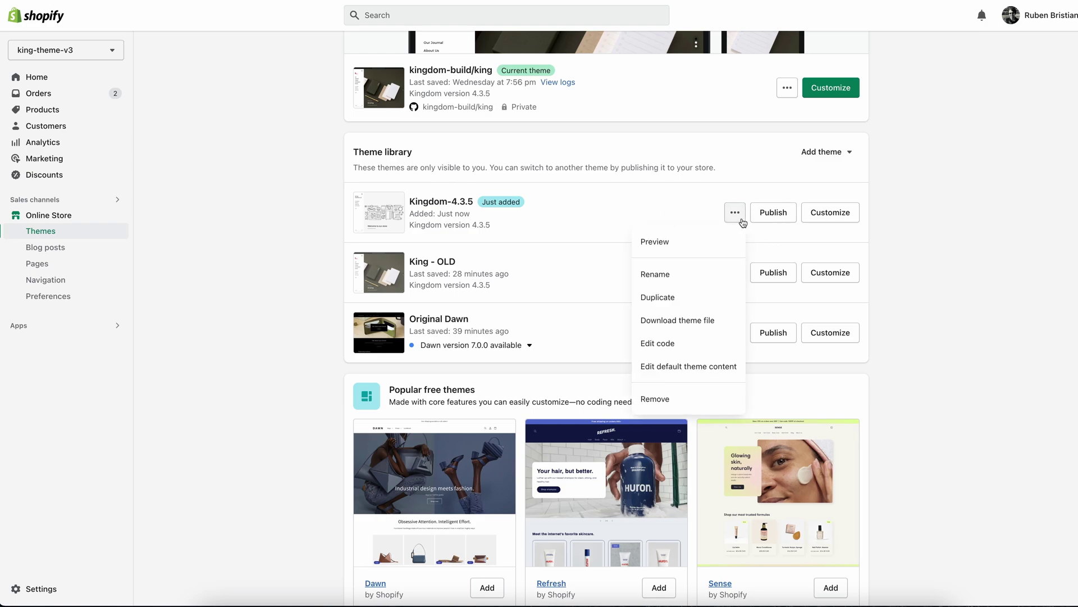
{"action": "left_click", "coordinate": [689, 321]}
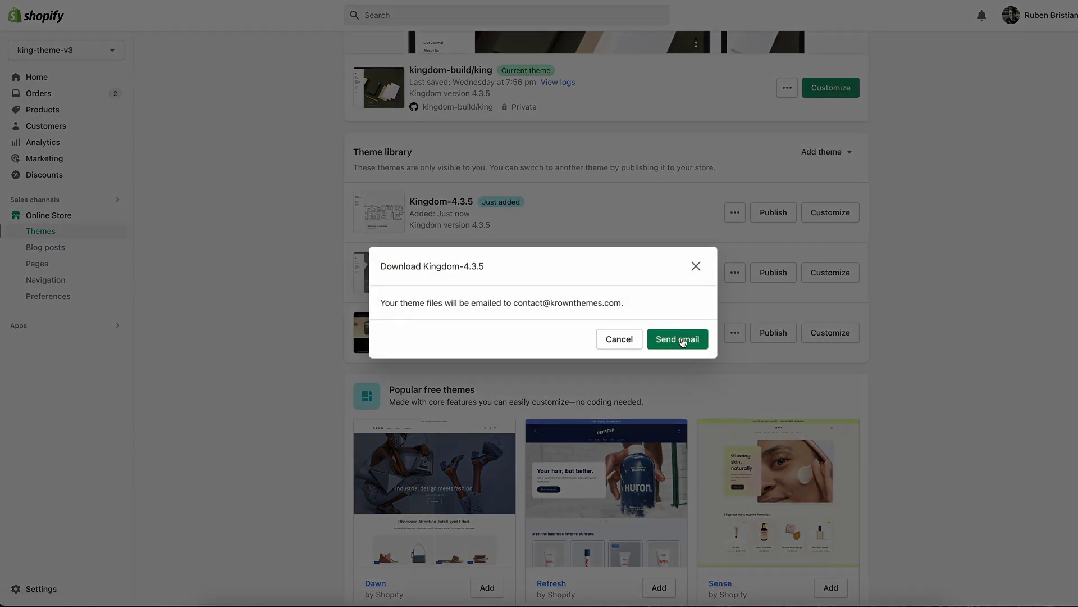
{"action": "left_click", "coordinate": [681, 341]}
Step: Have the King - OLD theme files emailed as a download too
{"action": "left_click", "coordinate": [734, 272]}
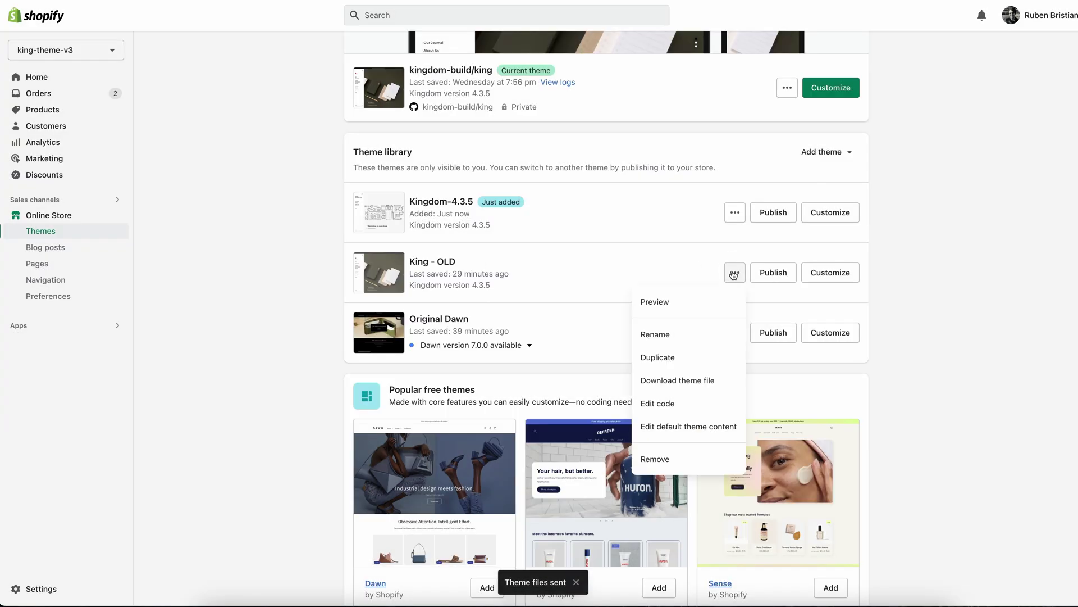
{"action": "left_click", "coordinate": [689, 380]}
{"action": "left_click", "coordinate": [690, 338]}
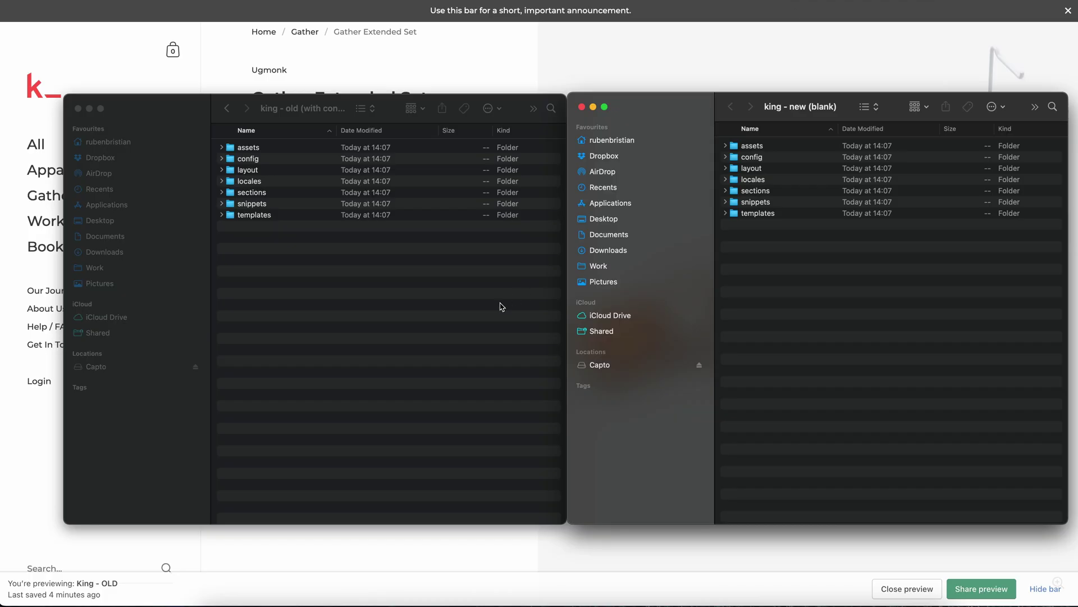
Step: Expand both themes' templates folders and select the old template files, leaving out customers
{"action": "left_click", "coordinate": [499, 305]}
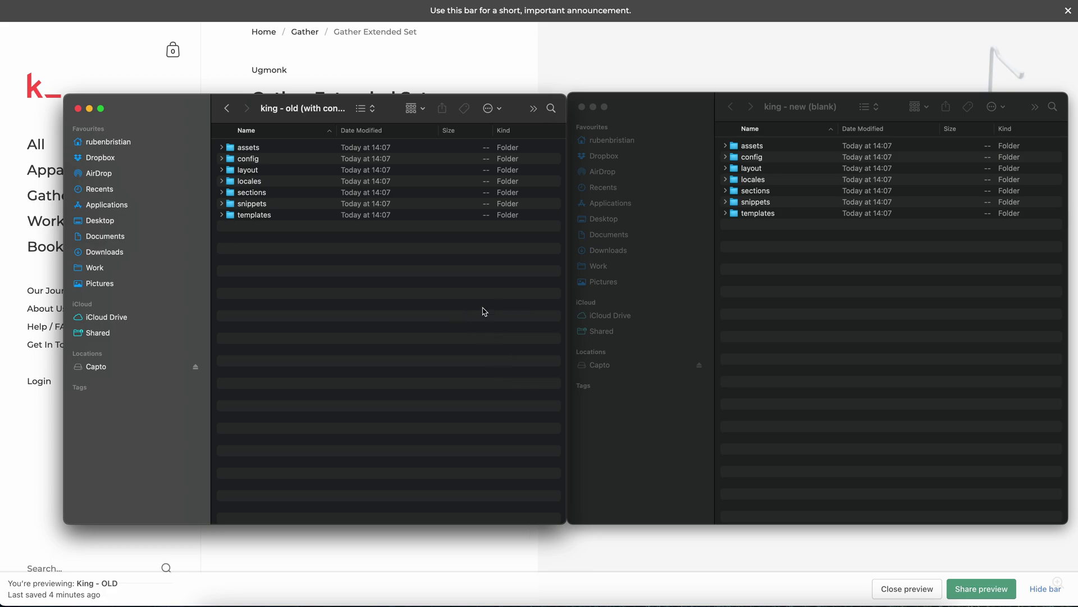
{"action": "left_click", "coordinate": [871, 337]}
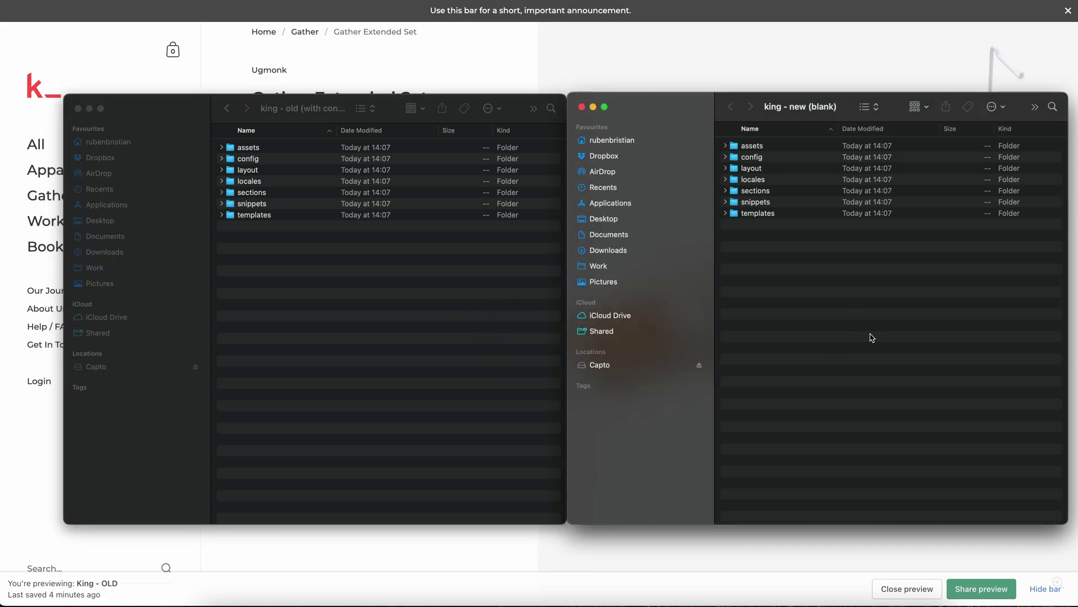
{"action": "left_click", "coordinate": [359, 207]}
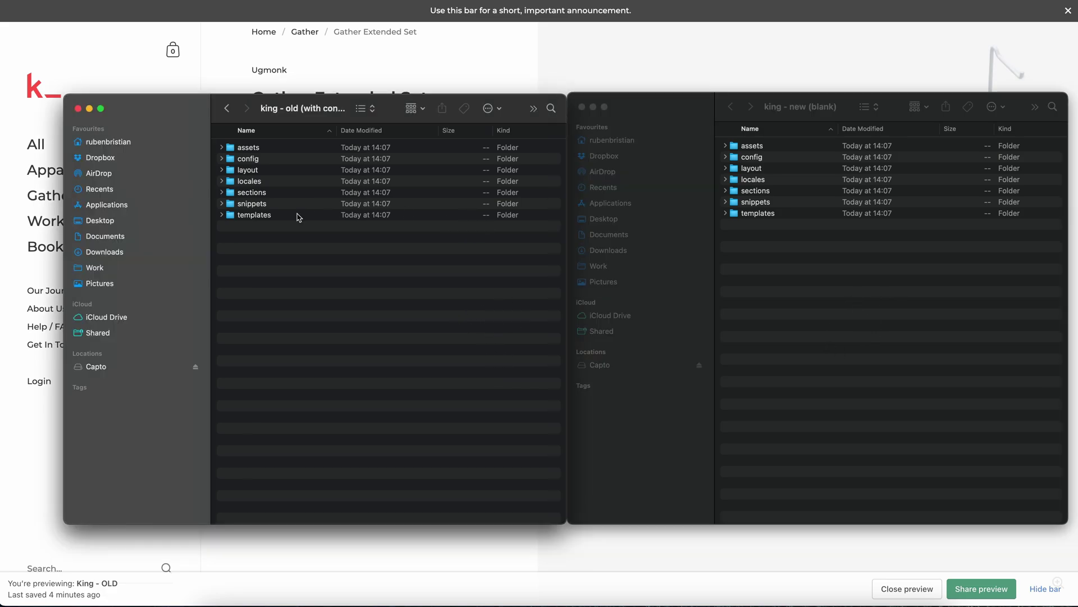
{"action": "left_click", "coordinate": [222, 215]}
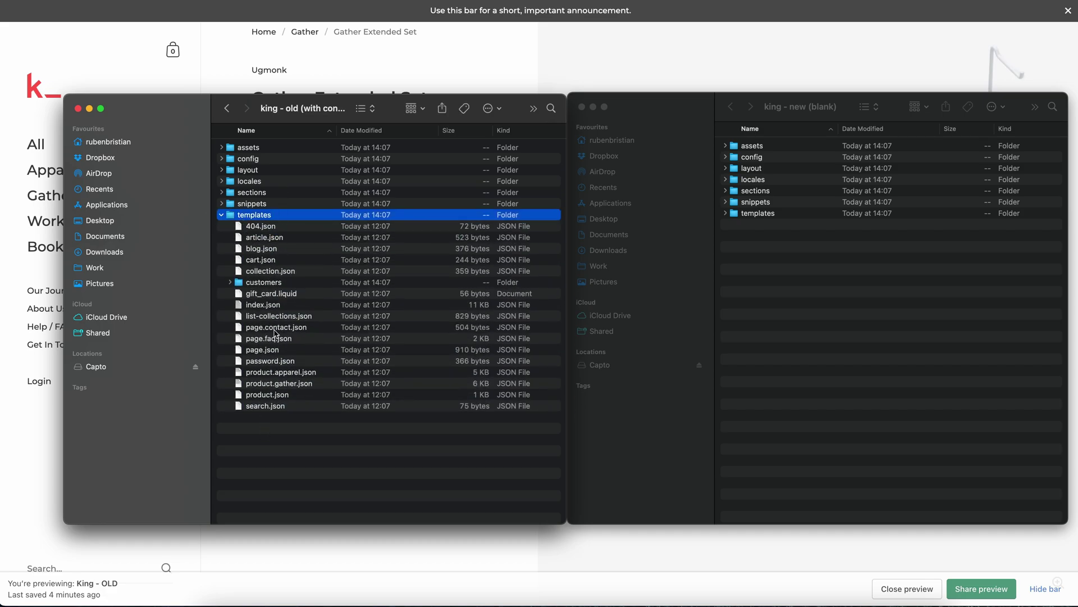
{"action": "left_click", "coordinate": [726, 214]}
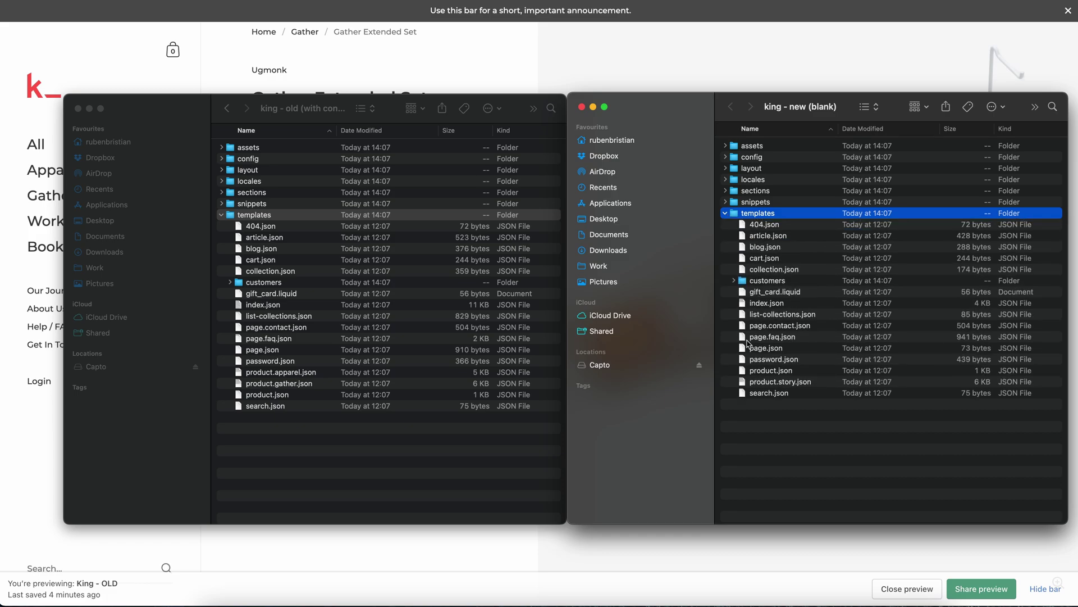
{"action": "left_click_drag", "start_coordinate": [341, 445], "coordinate": [261, 225]}
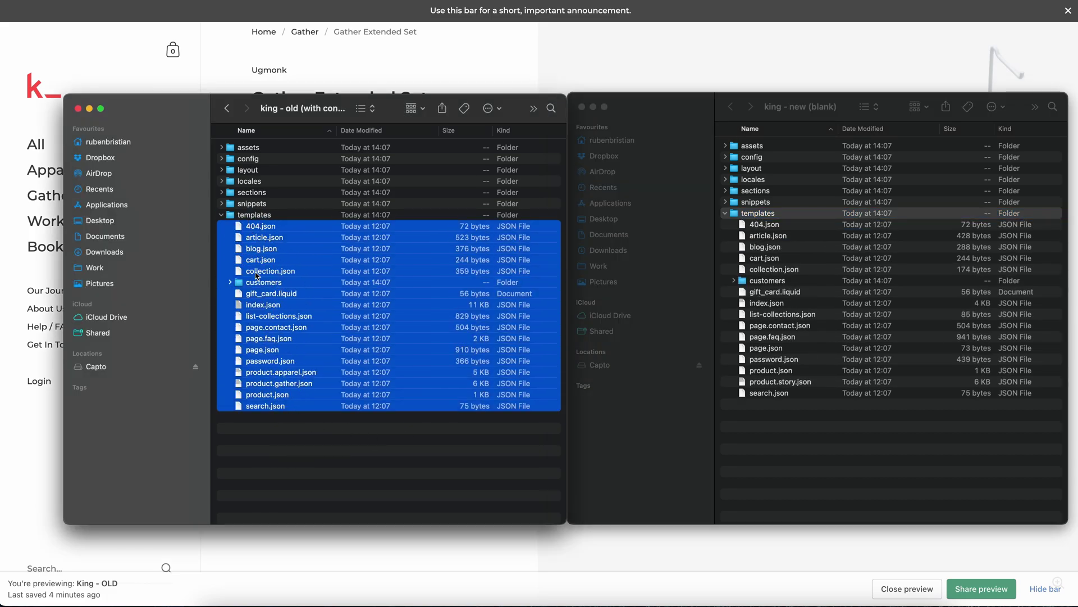
{"action": "left_click", "coordinate": [254, 282], "text": "super"}
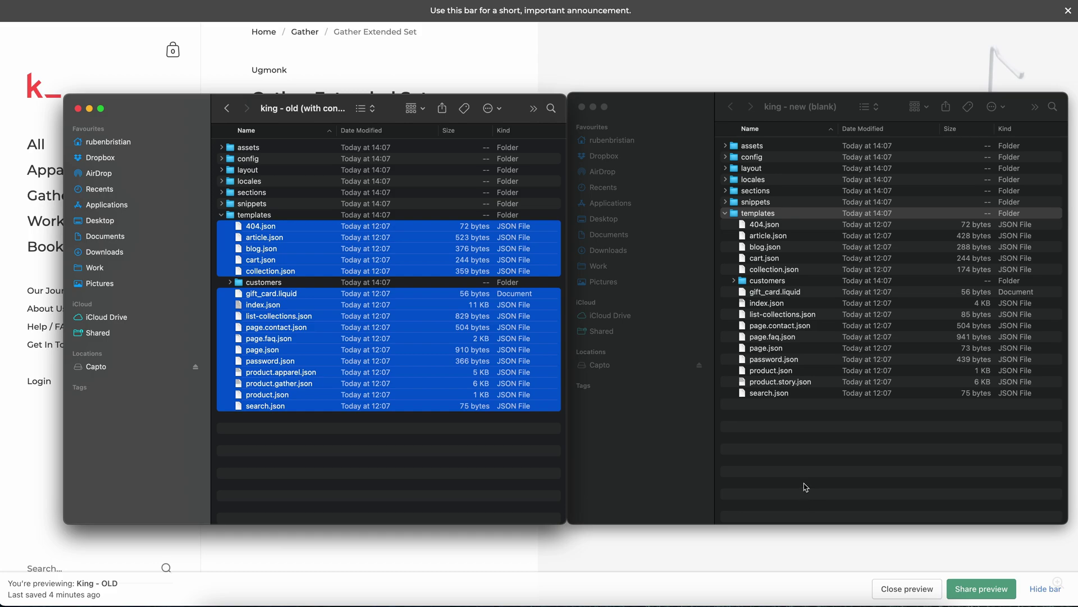
Step: Move the old template files into the new templates folder, replacing all conflicting files
{"action": "left_click", "coordinate": [906, 481]}
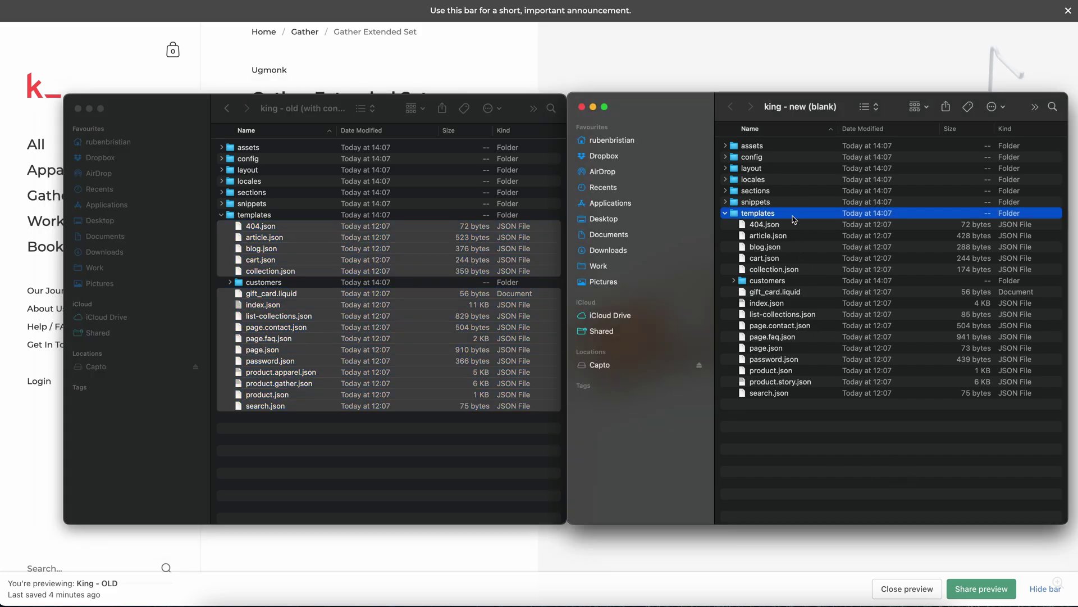
{"action": "key", "text": "super+v"}
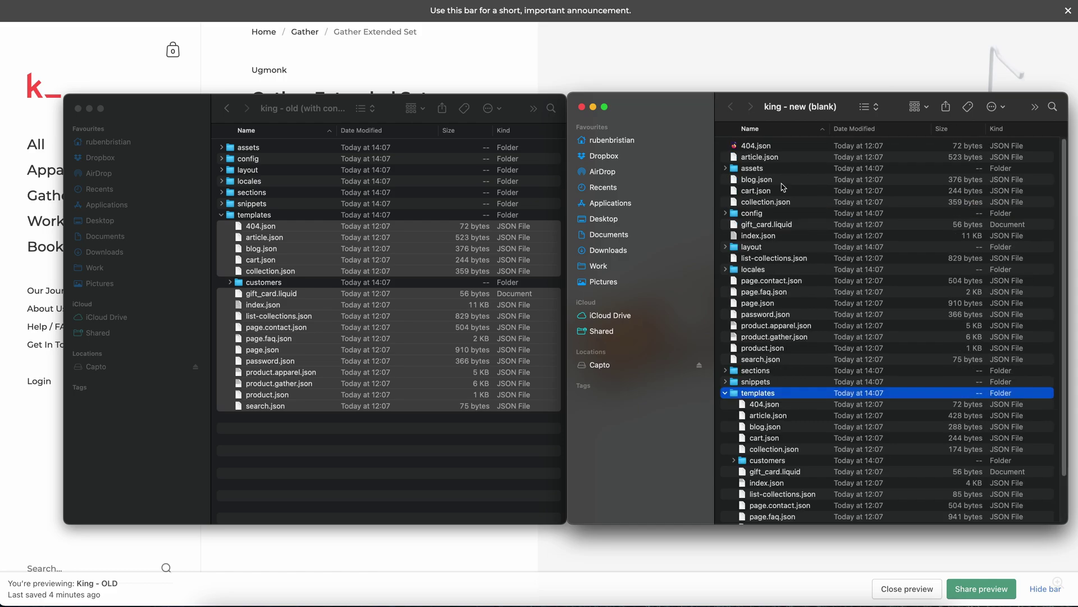
{"action": "scroll", "coordinate": [784, 185], "scroll_direction": "down", "scroll_amount": 1}
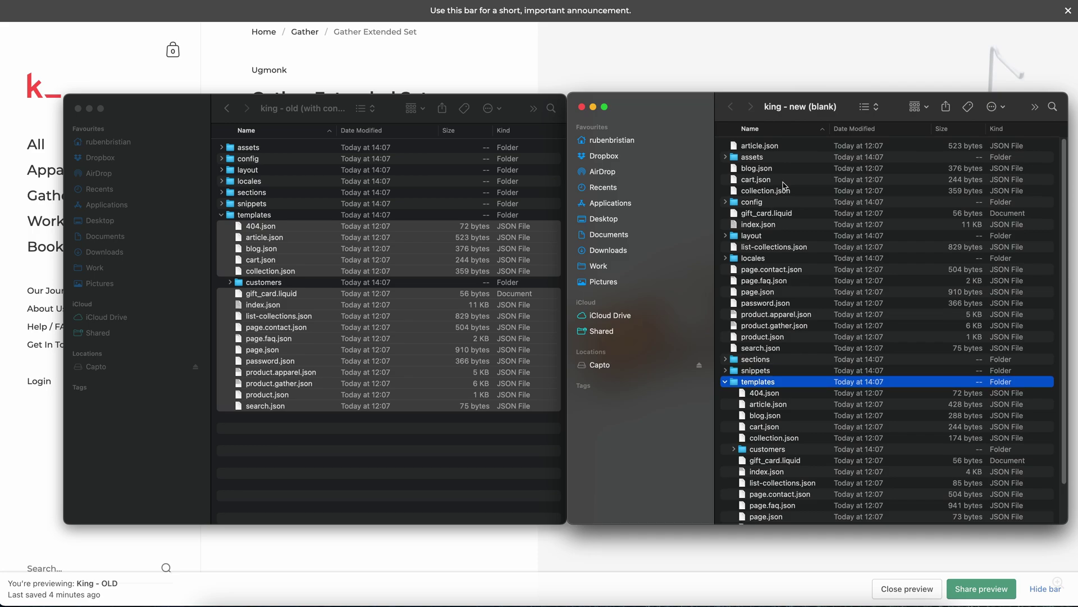
{"action": "key", "text": "super+z"}
{"action": "double_click", "coordinate": [754, 214]}
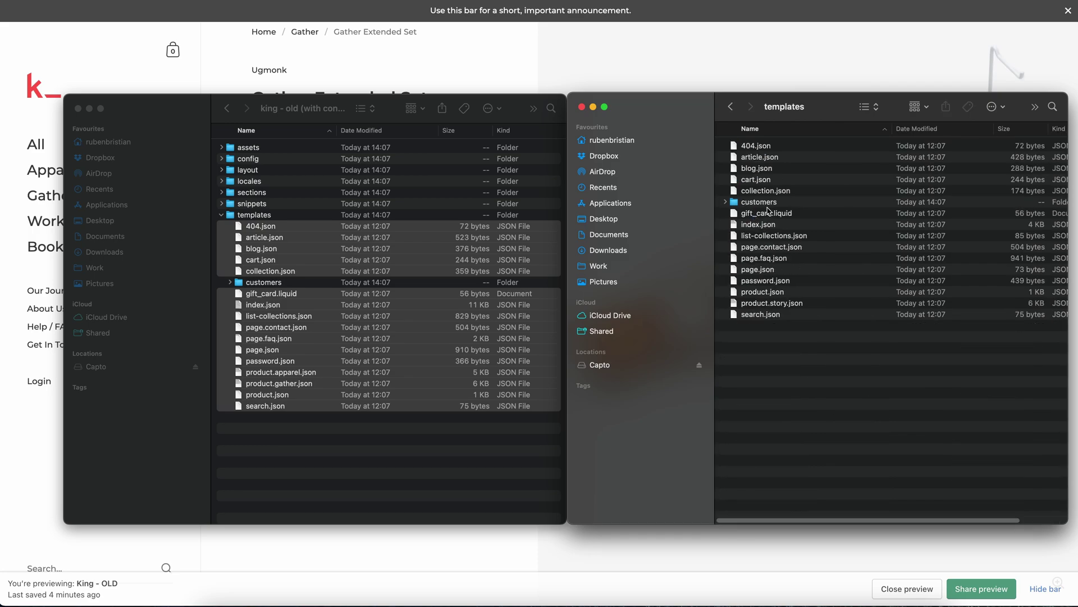
{"action": "left_click", "coordinate": [345, 335]}
{"action": "left_click_drag", "start_coordinate": [312, 337], "coordinate": [794, 356]}
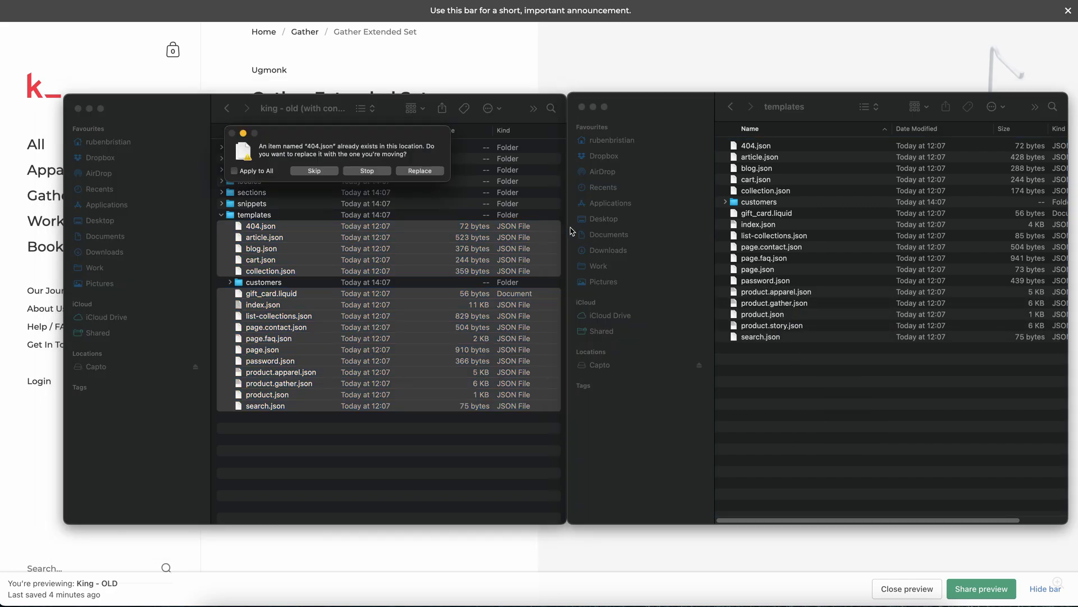
{"action": "left_click", "coordinate": [266, 172]}
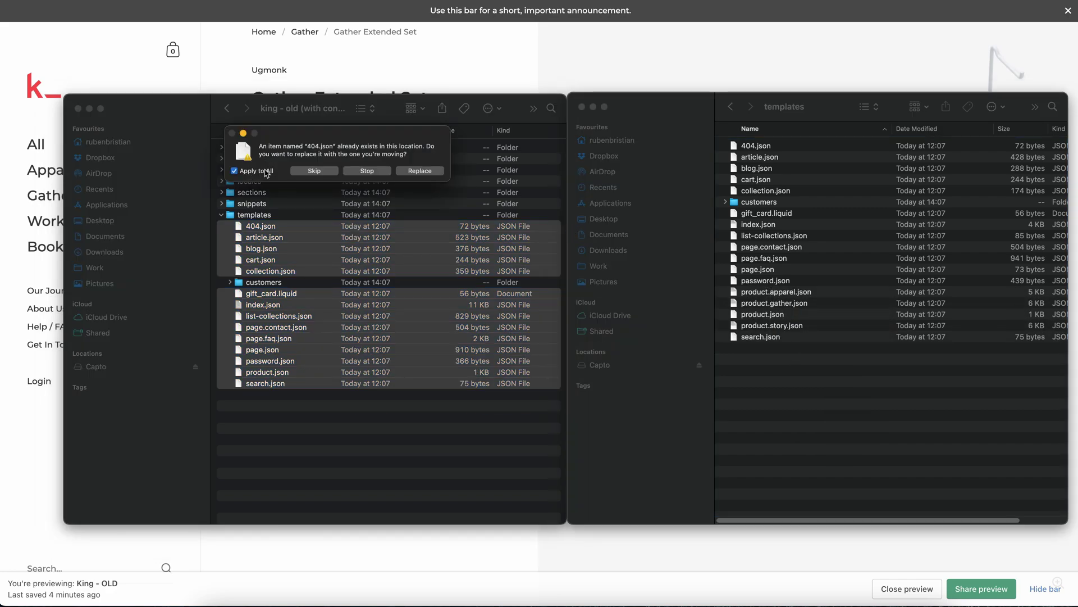
{"action": "left_click", "coordinate": [414, 171]}
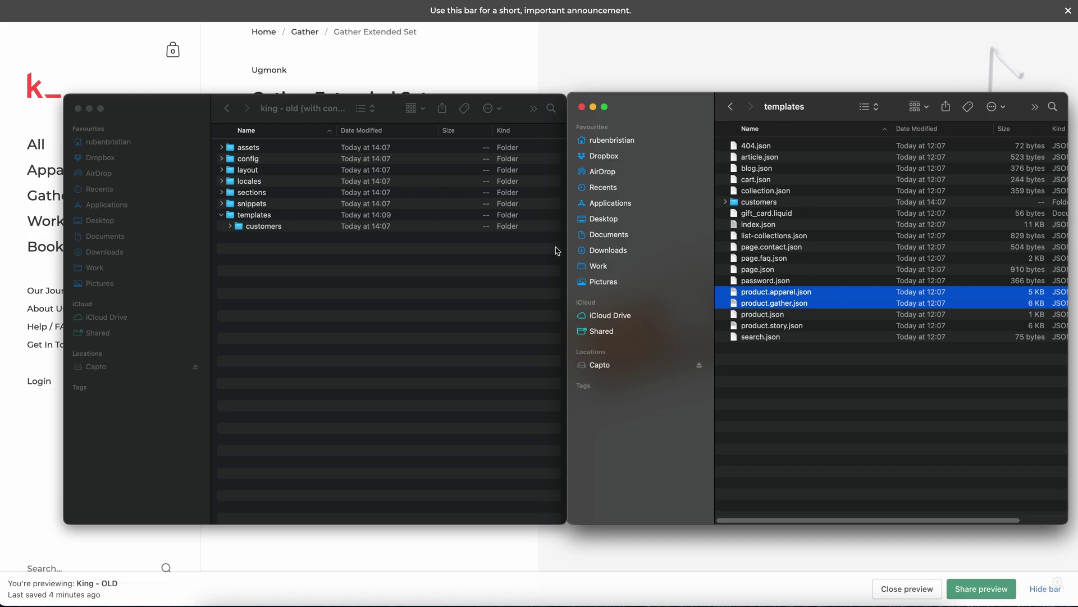
{"action": "left_click", "coordinate": [730, 107]}
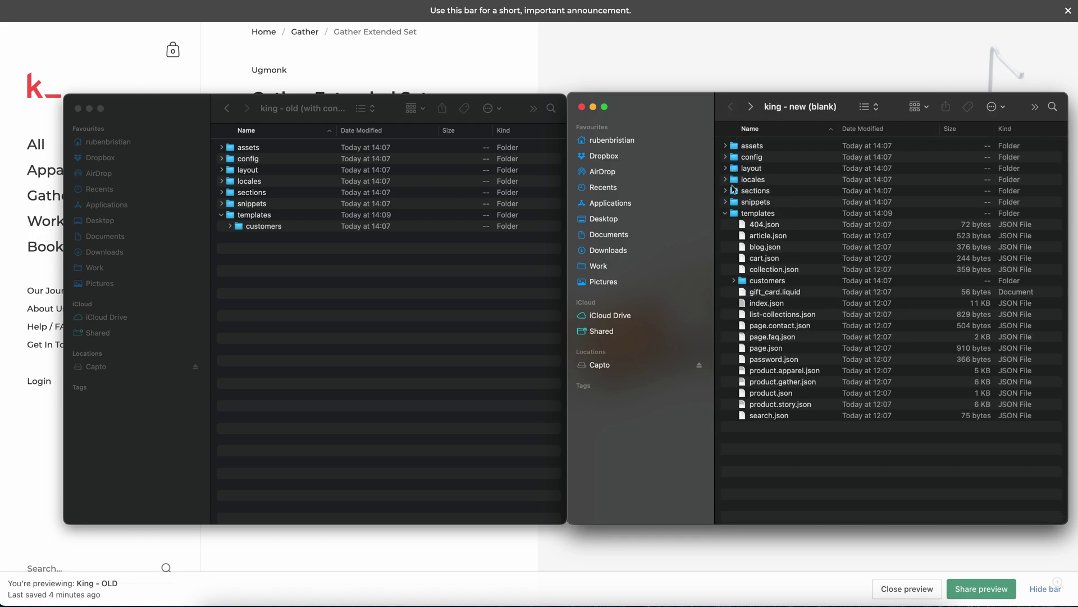
{"action": "left_click", "coordinate": [726, 215]}
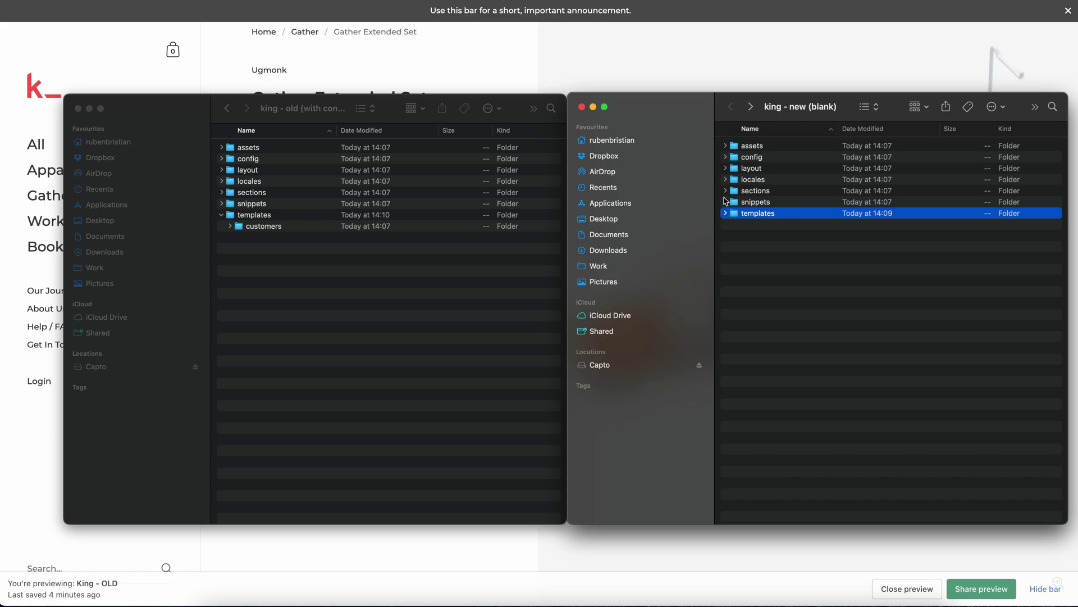
Step: Move the old 29 KB settings_data.json into the new config folder, replacing the existing one
{"action": "left_click", "coordinate": [222, 215]}
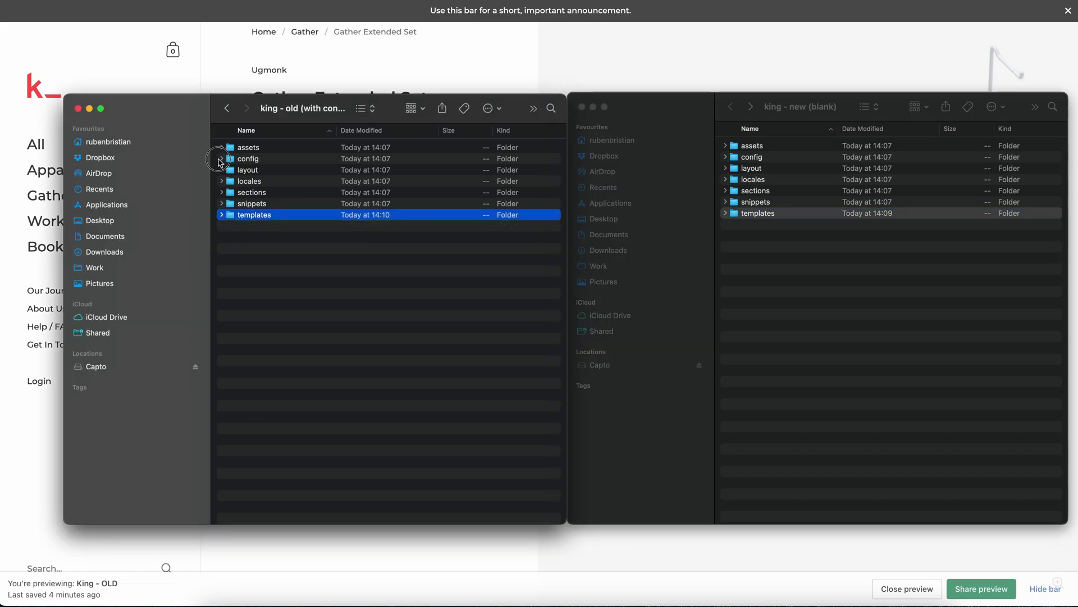
{"action": "left_click", "coordinate": [220, 159]}
{"action": "left_click", "coordinate": [726, 157]}
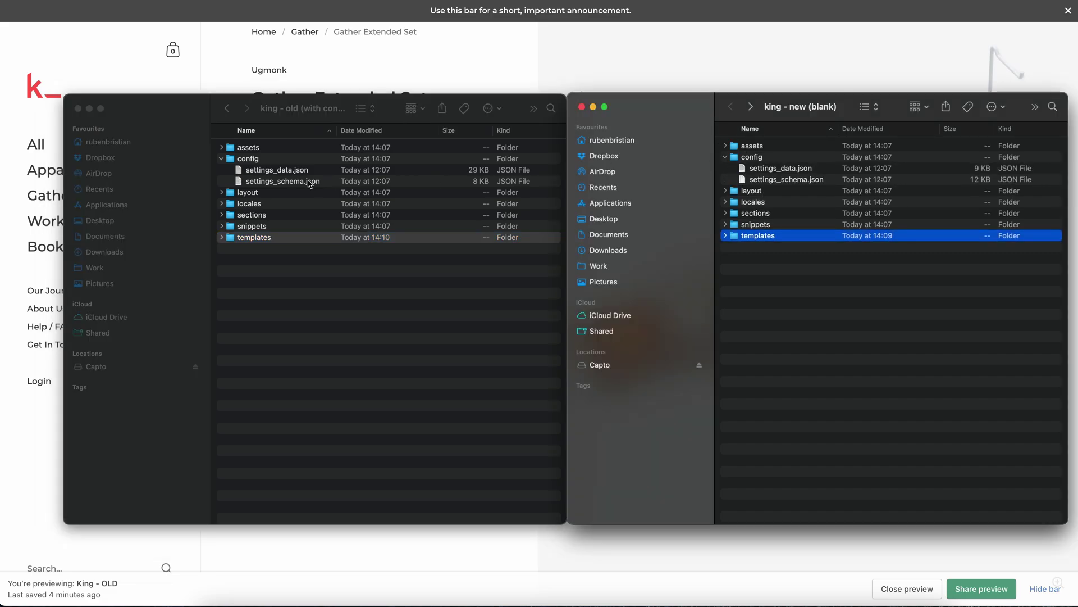
{"action": "left_click", "coordinate": [308, 180]}
{"action": "left_click", "coordinate": [243, 164]}
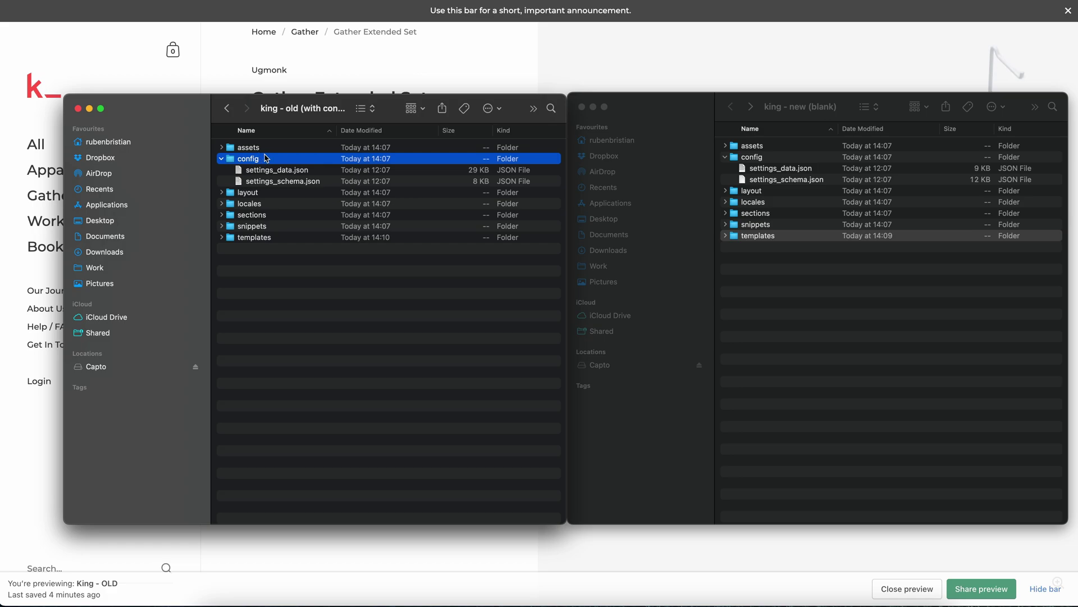
{"action": "left_click", "coordinate": [324, 173]}
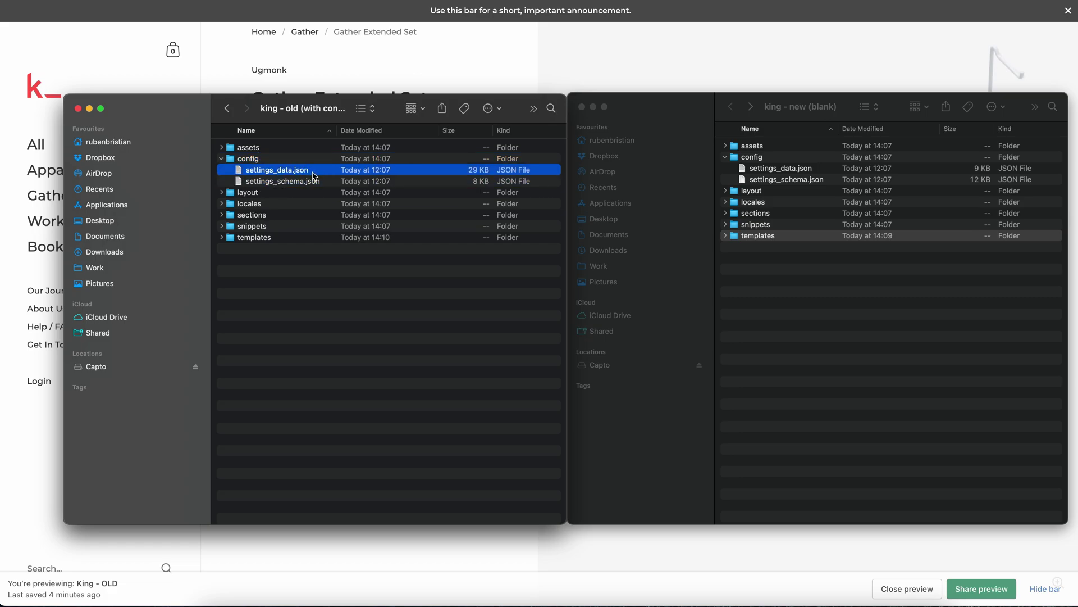
{"action": "left_click", "coordinate": [768, 159]}
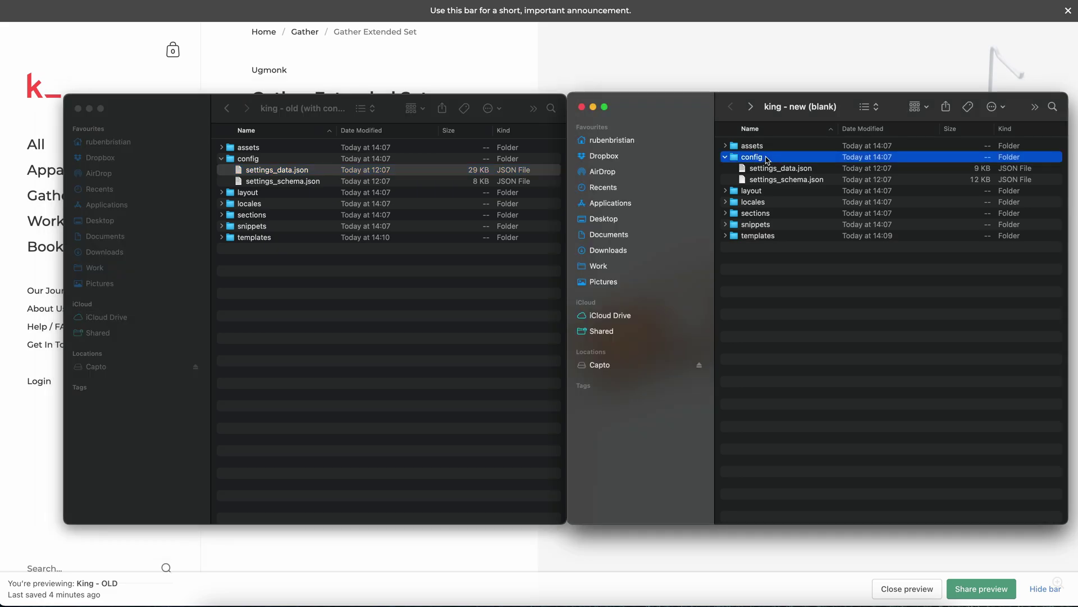
{"action": "double_click", "coordinate": [768, 159]}
{"action": "left_click", "coordinate": [289, 170]}
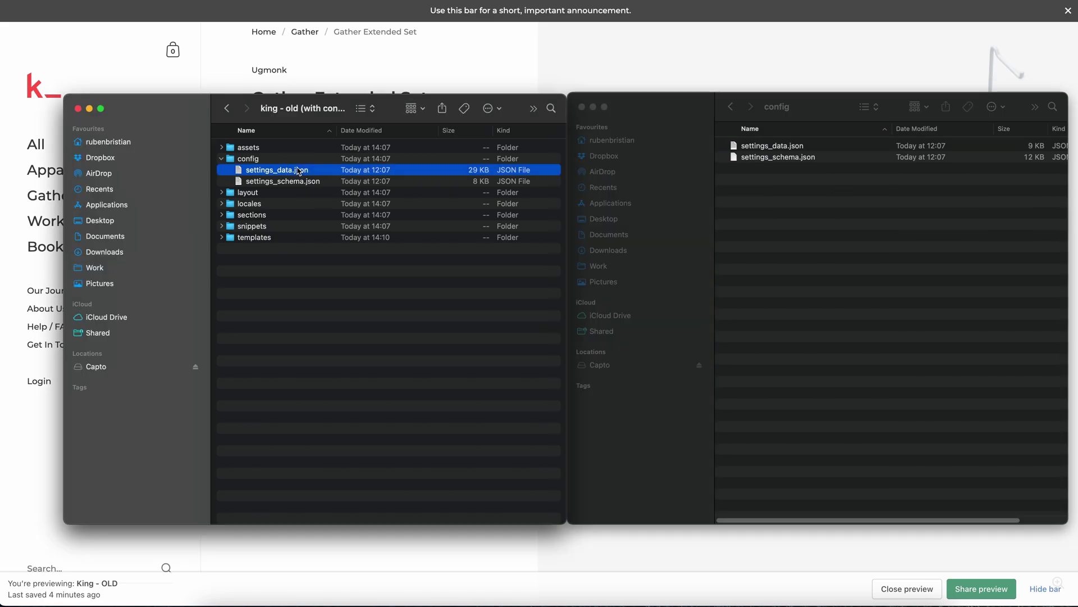
{"action": "left_click_drag", "start_coordinate": [324, 170], "coordinate": [816, 204]}
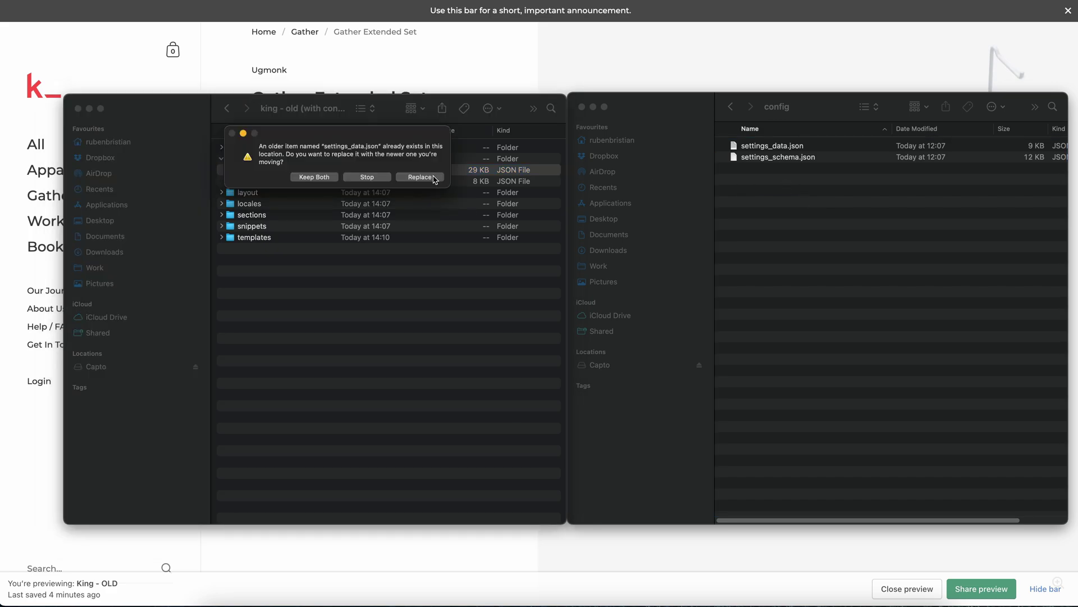
{"action": "left_click", "coordinate": [420, 177]}
Step: Back in the new theme's root, select all seven folders and bring up their context menu
{"action": "left_click", "coordinate": [729, 109]}
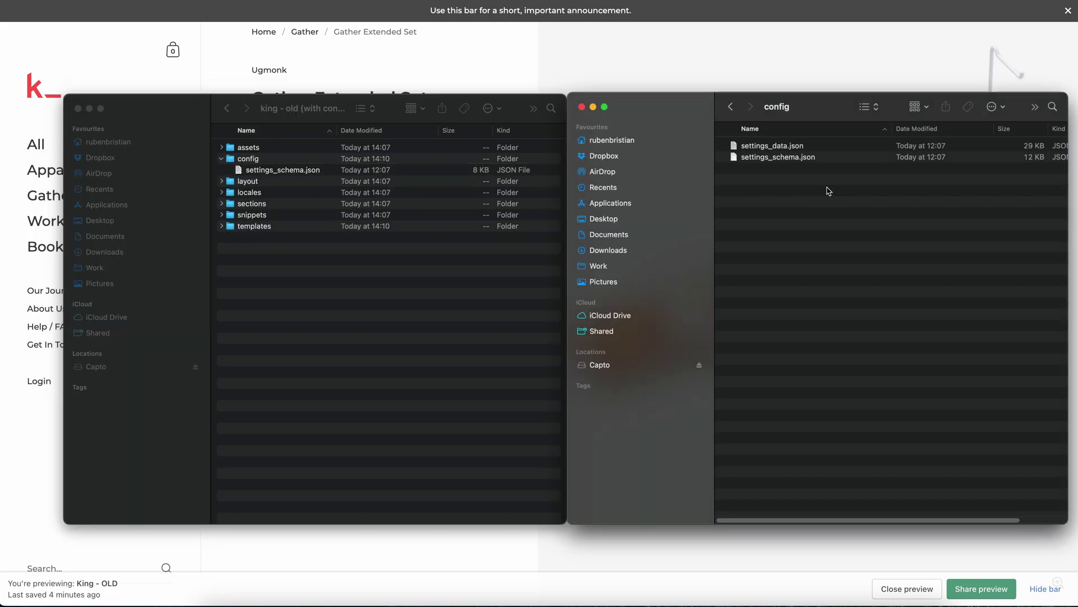
{"action": "left_click", "coordinate": [731, 107]}
{"action": "left_click", "coordinate": [725, 157]}
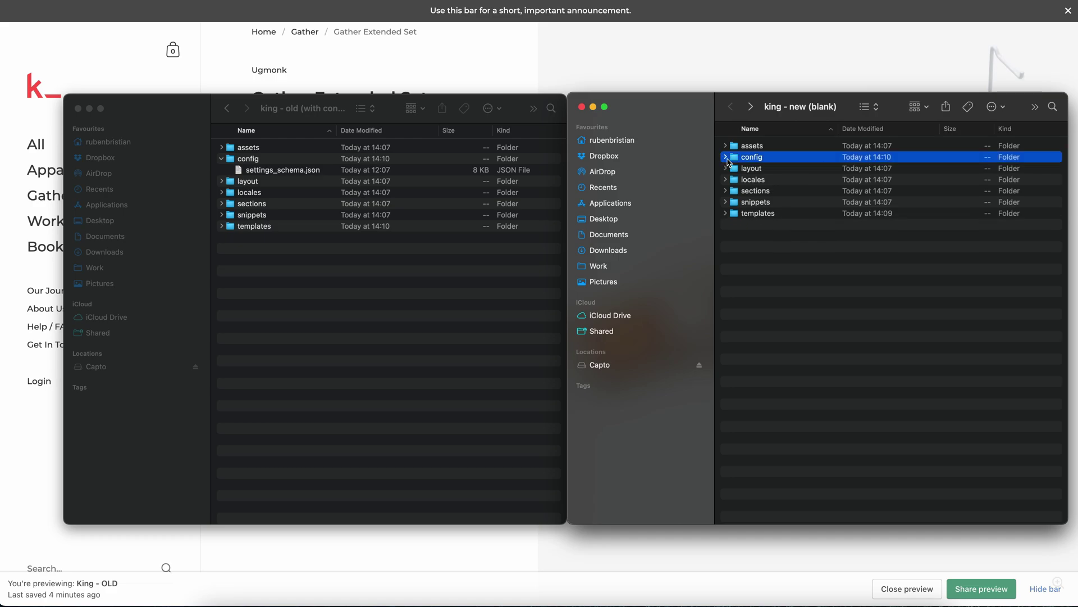
{"action": "left_click", "coordinate": [797, 278]}
{"action": "key", "text": "super+a"}
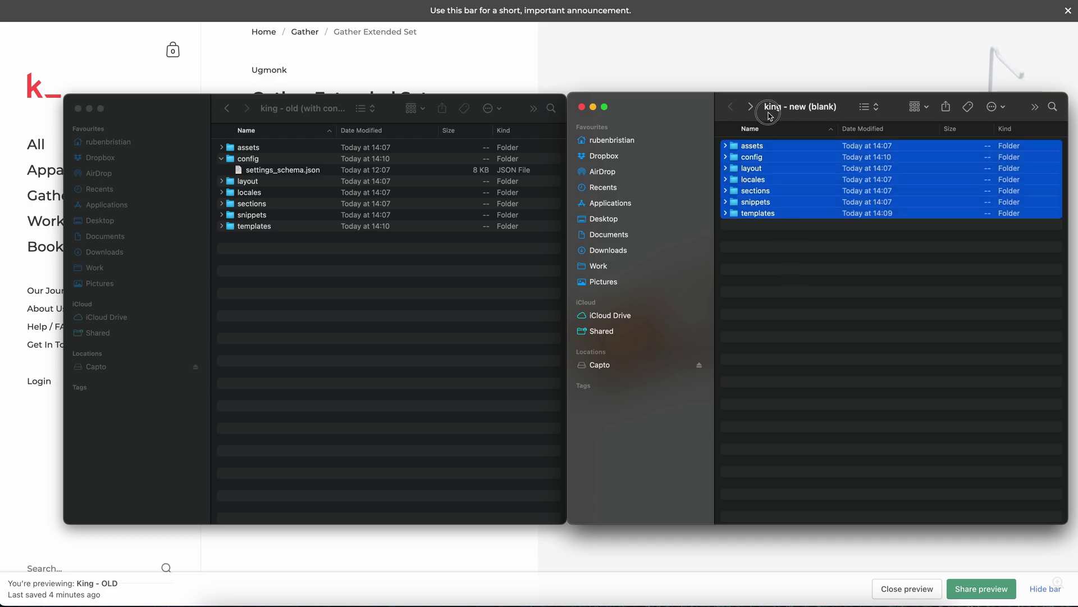
{"action": "right_click", "coordinate": [767, 149]}
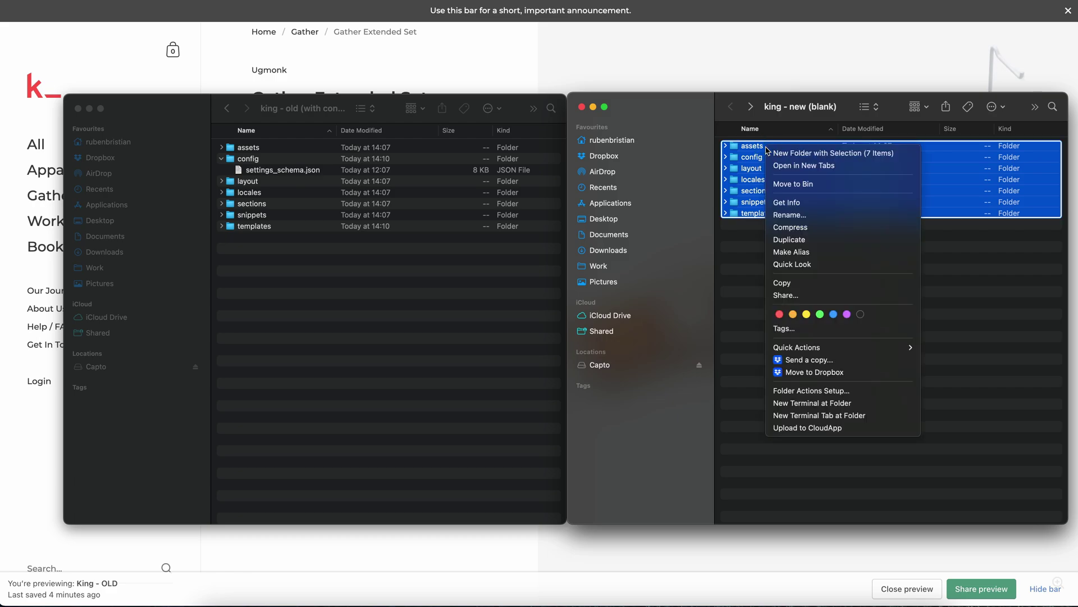
Step: Compress the seven folders and rename the archive to 'King - UPDATED [ with content ].zip'
{"action": "left_click", "coordinate": [827, 228]}
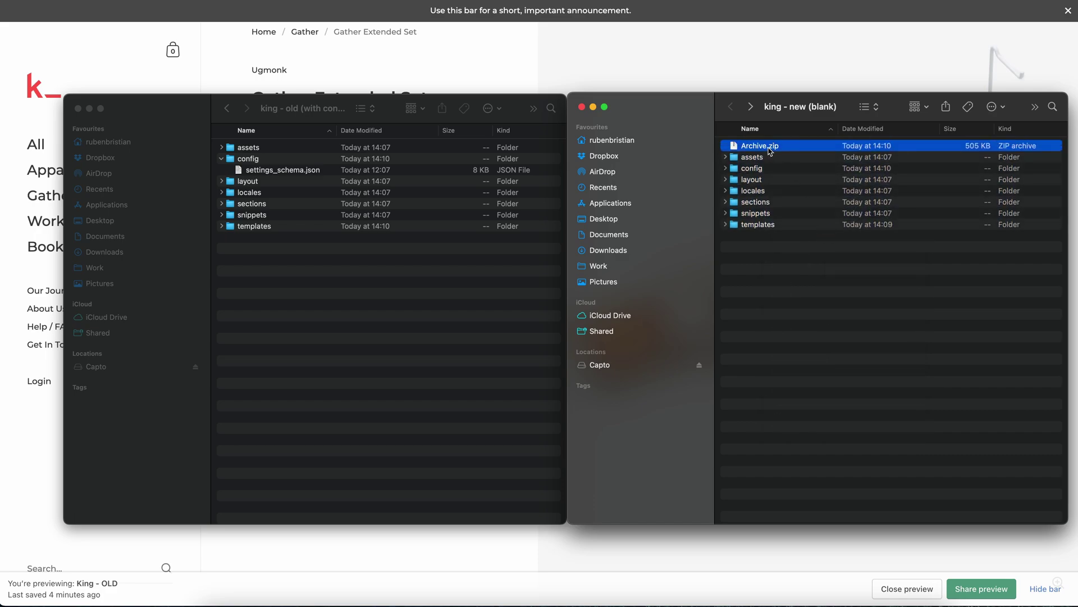
{"action": "left_click", "coordinate": [768, 147]}
{"action": "type", "text": "King - Upd"}
{"action": "key", "text": "BackSpace"}
{"action": "key", "text": "BackSpace"}
{"action": "type", "text": "PDATED [ w"}
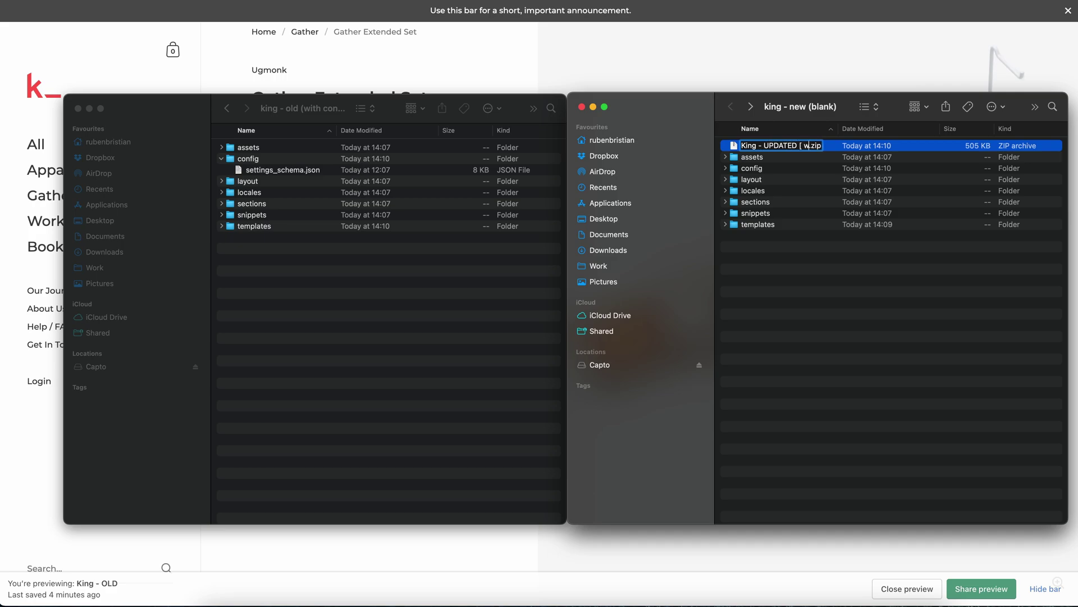
{"action": "type", "text": "ith content ]"}
{"action": "key", "text": "Return"}
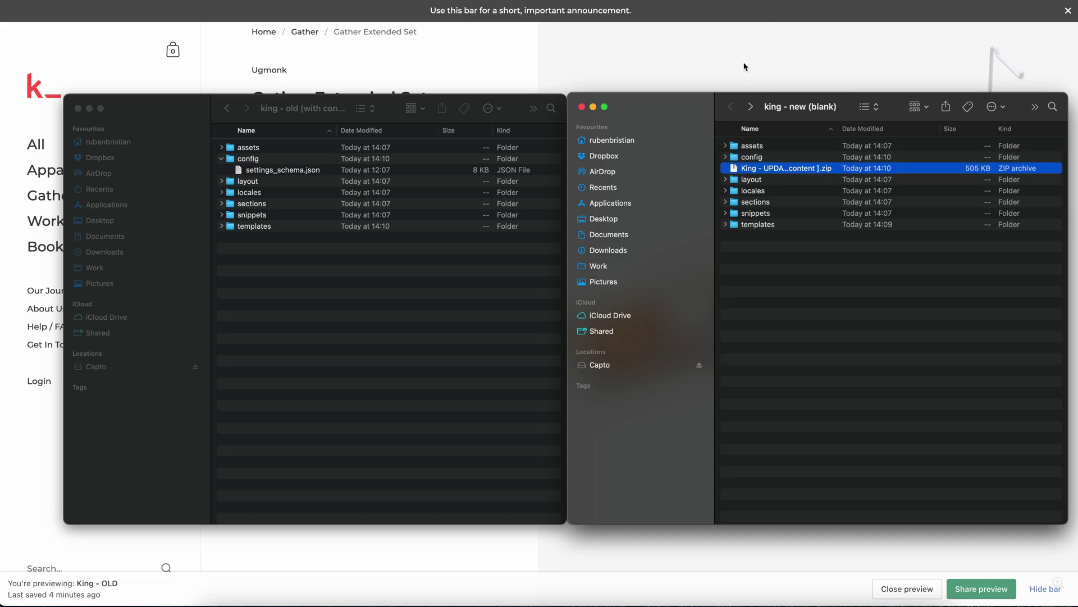
{"action": "left_click", "coordinate": [750, 28]}
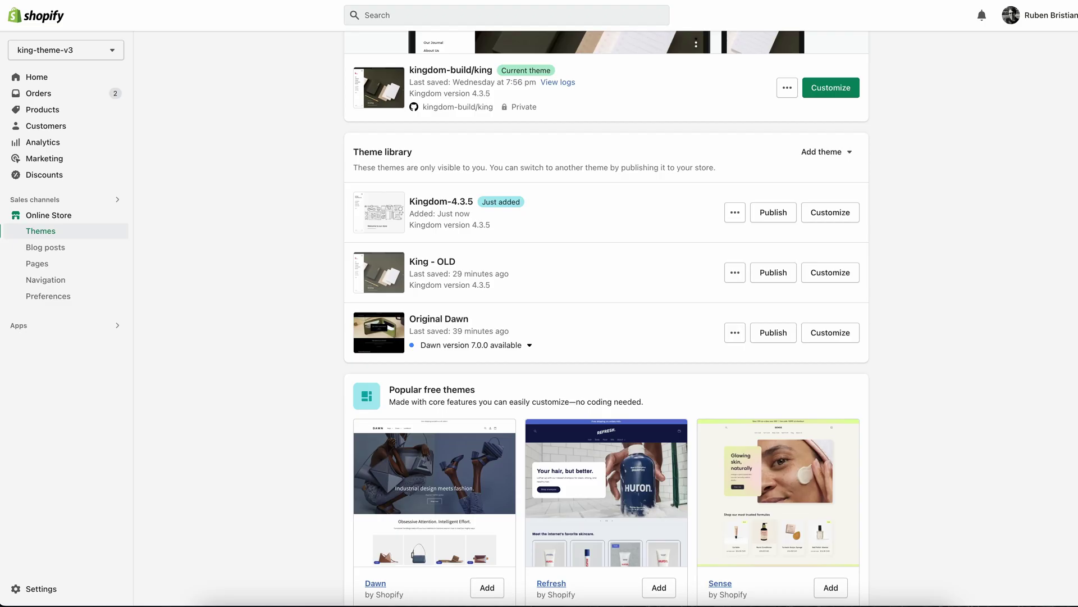
Step: Upload the zip as a new theme and preview King - updated with content on the storefront
{"action": "left_click", "coordinate": [825, 151]}
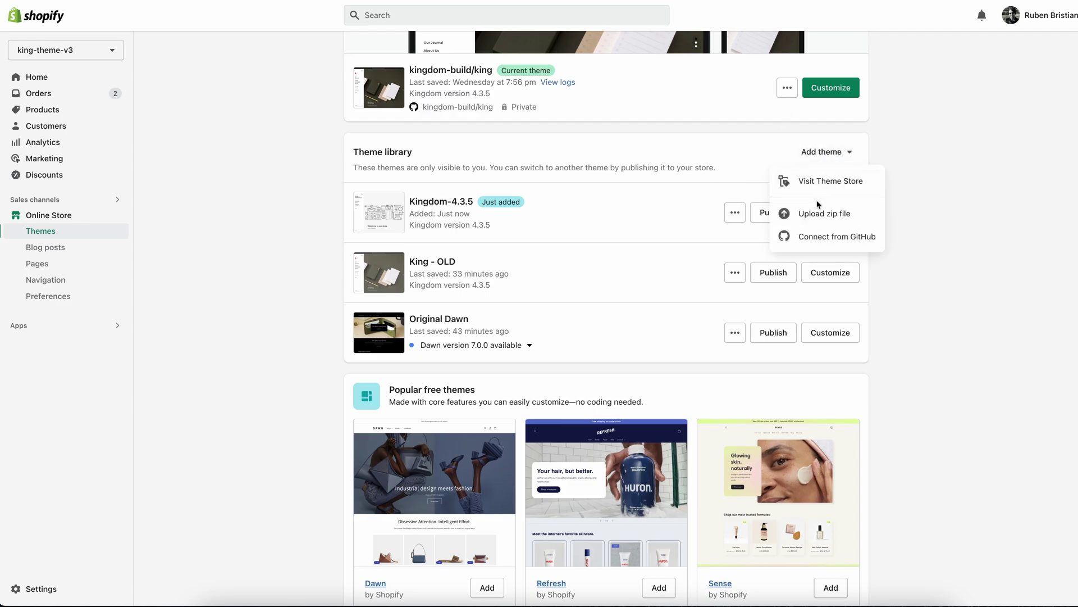
{"action": "left_click", "coordinate": [816, 219]}
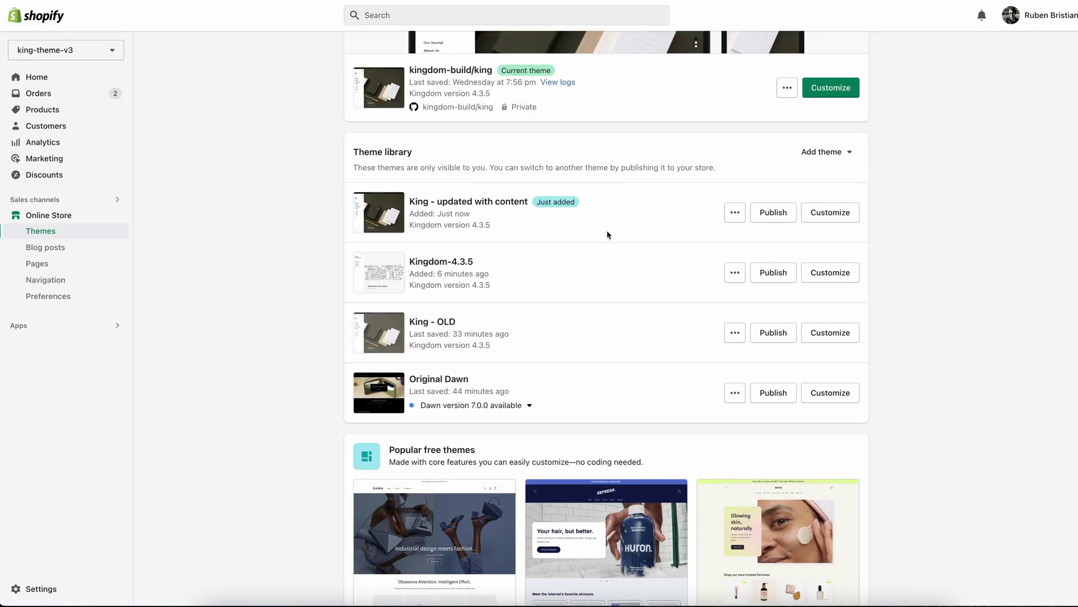
{"action": "left_click", "coordinate": [734, 212]}
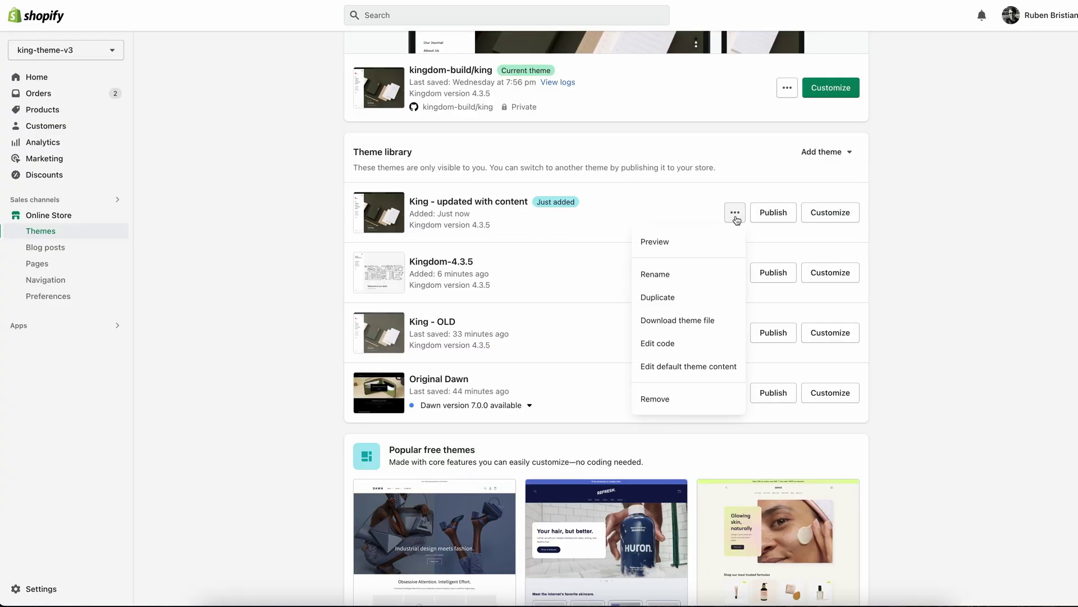
{"action": "left_click", "coordinate": [697, 243]}
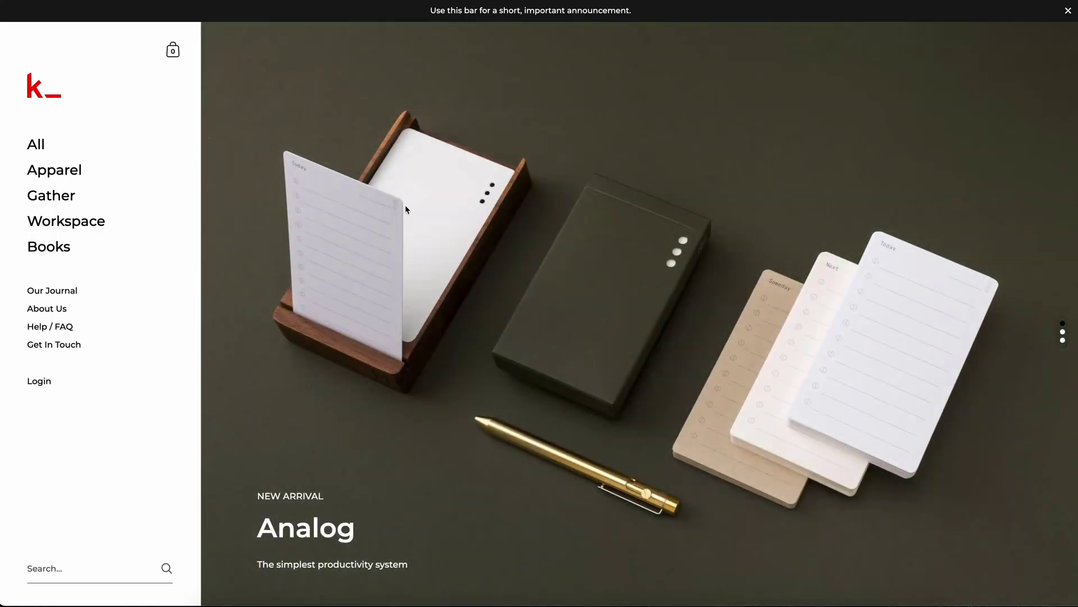
Step: Scroll through the new theme's storefront preview, then close the previews and return to Themes
{"action": "scroll", "coordinate": [405, 207], "scroll_direction": "down", "scroll_amount": 10}
{"action": "scroll", "coordinate": [406, 208], "scroll_direction": "down", "scroll_amount": 20}
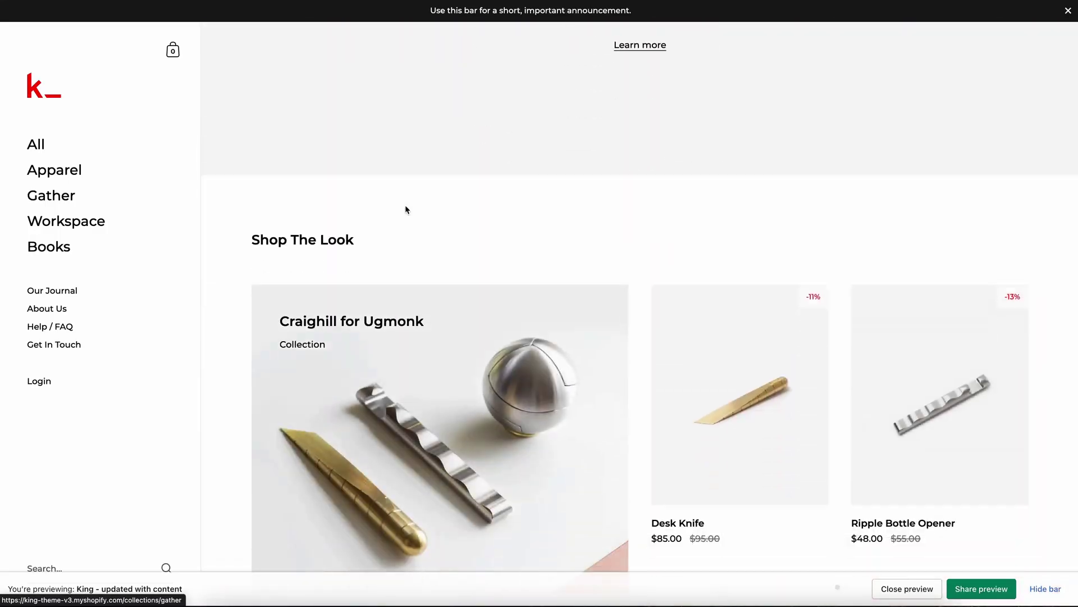
{"action": "scroll", "coordinate": [405, 205], "scroll_direction": "down", "scroll_amount": 5}
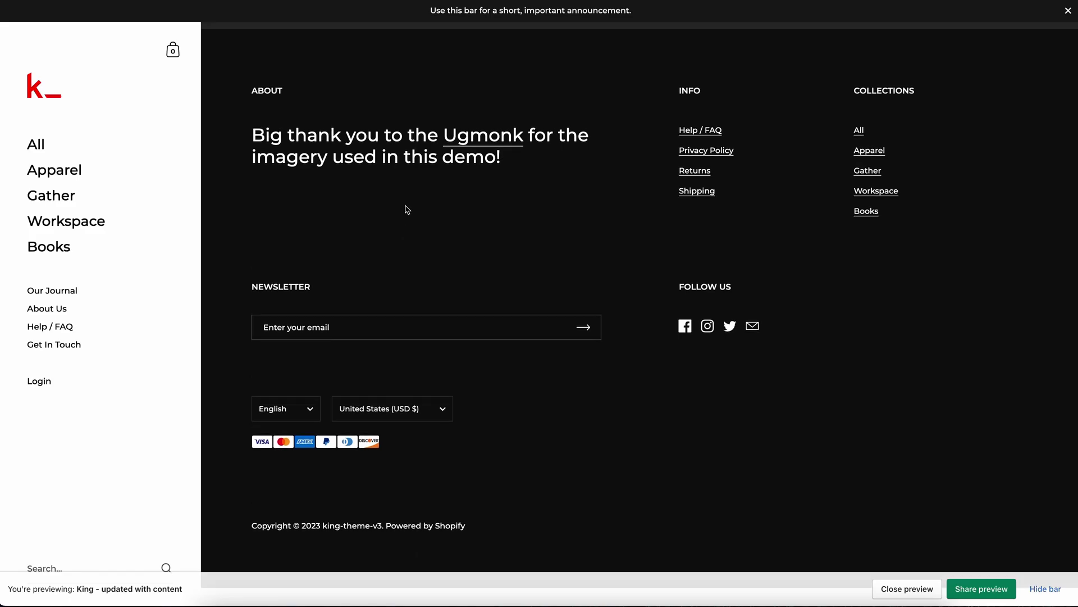
{"action": "scroll", "coordinate": [405, 206], "scroll_direction": "up", "scroll_amount": 20}
{"action": "scroll", "coordinate": [405, 208], "scroll_direction": "up", "scroll_amount": 10}
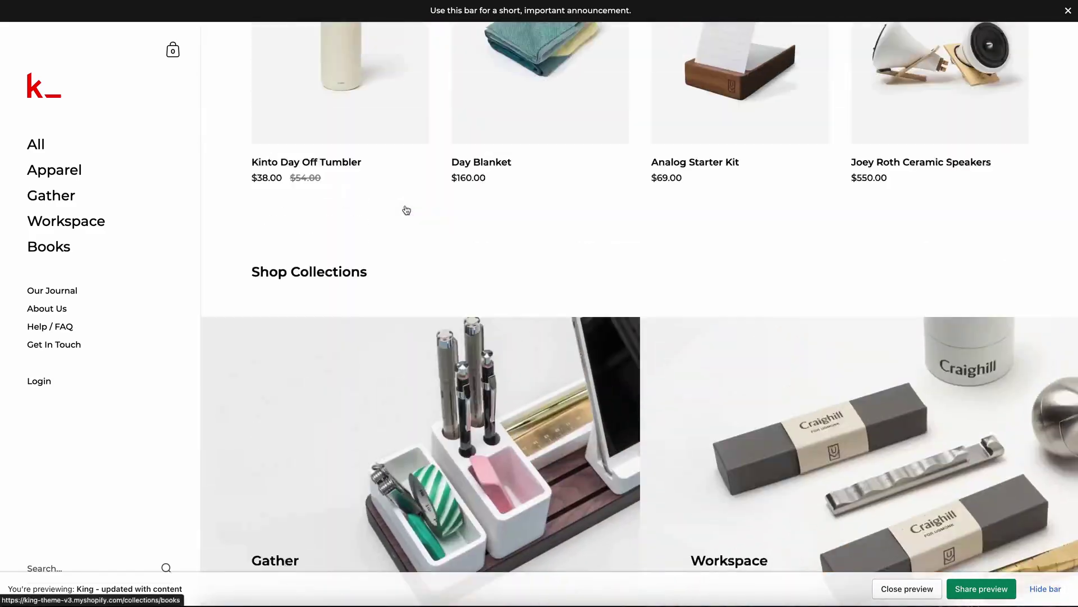
{"action": "key", "text": "ctrl+w"}
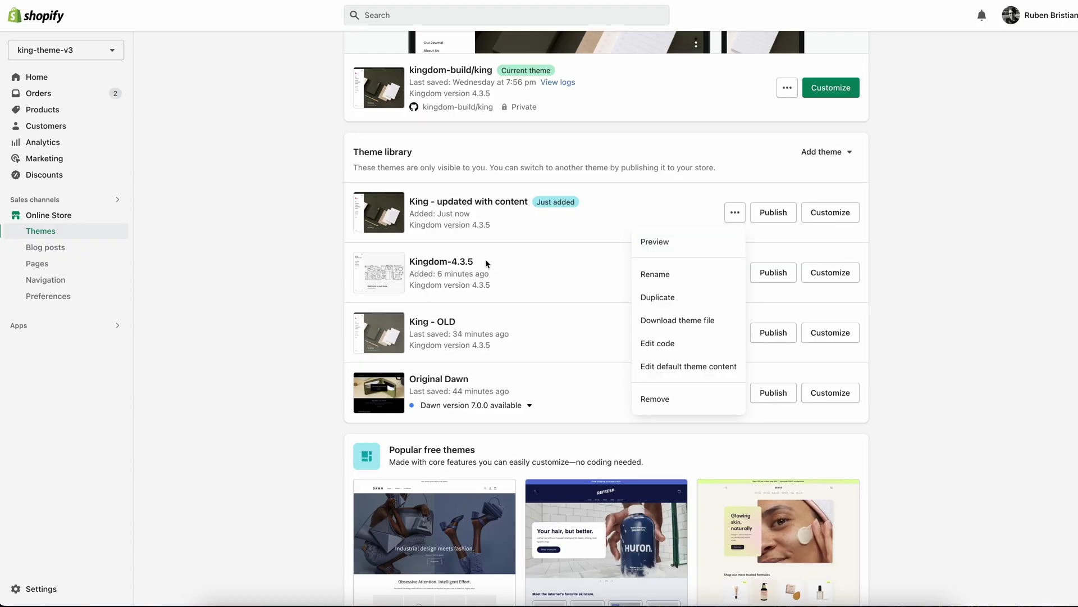
{"action": "left_click", "coordinate": [445, 271]}
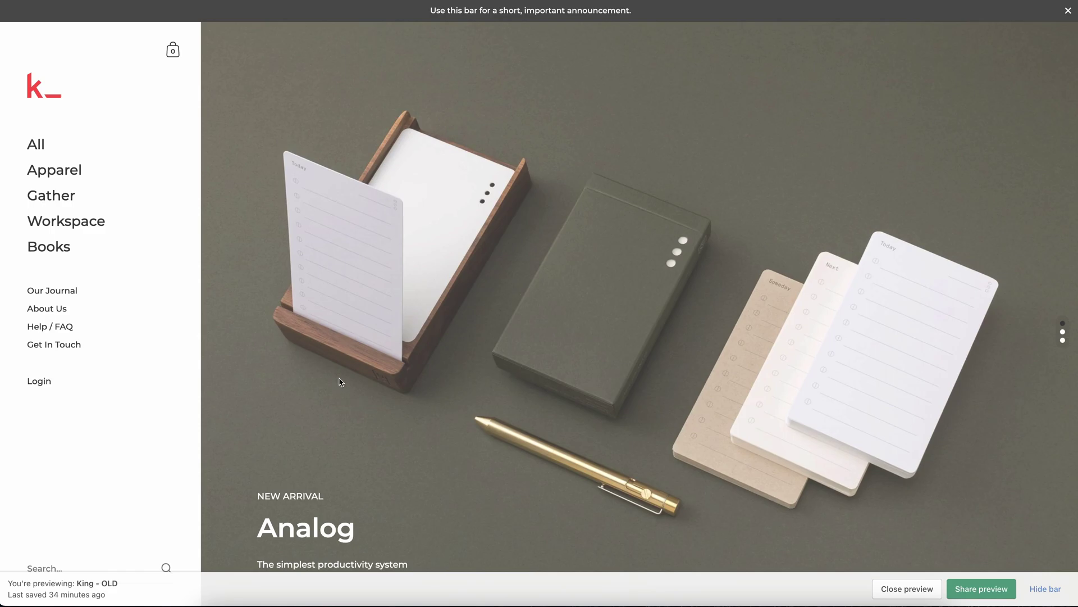
{"action": "key", "text": "ctrl+w"}
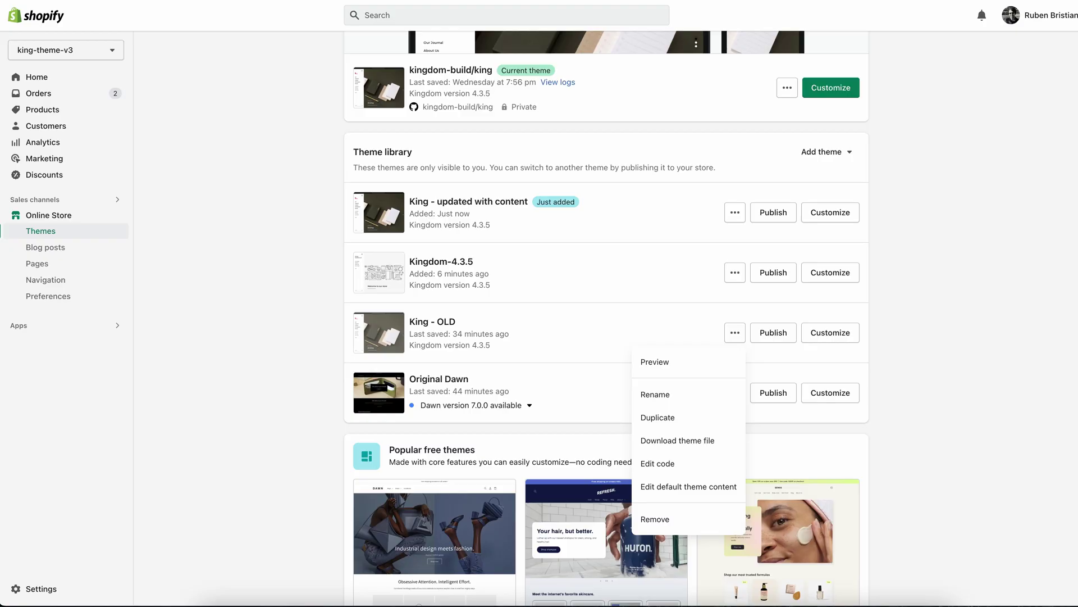
Step: Open the King - OLD code editor and tile it beside the updated theme's editor
{"action": "left_click", "coordinate": [670, 464]}
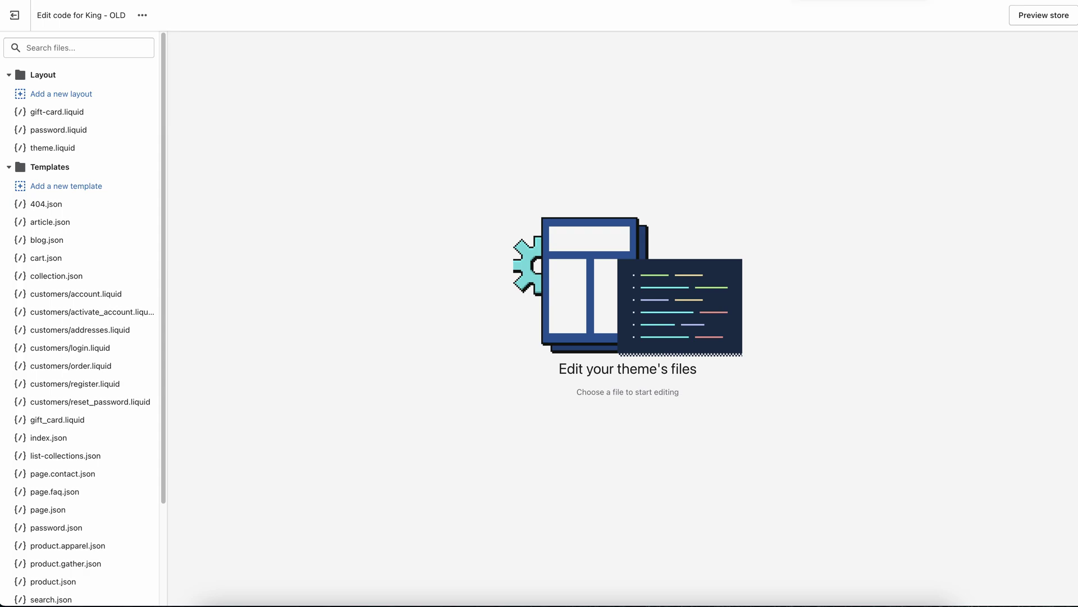
{"action": "key", "text": "super+Left"}
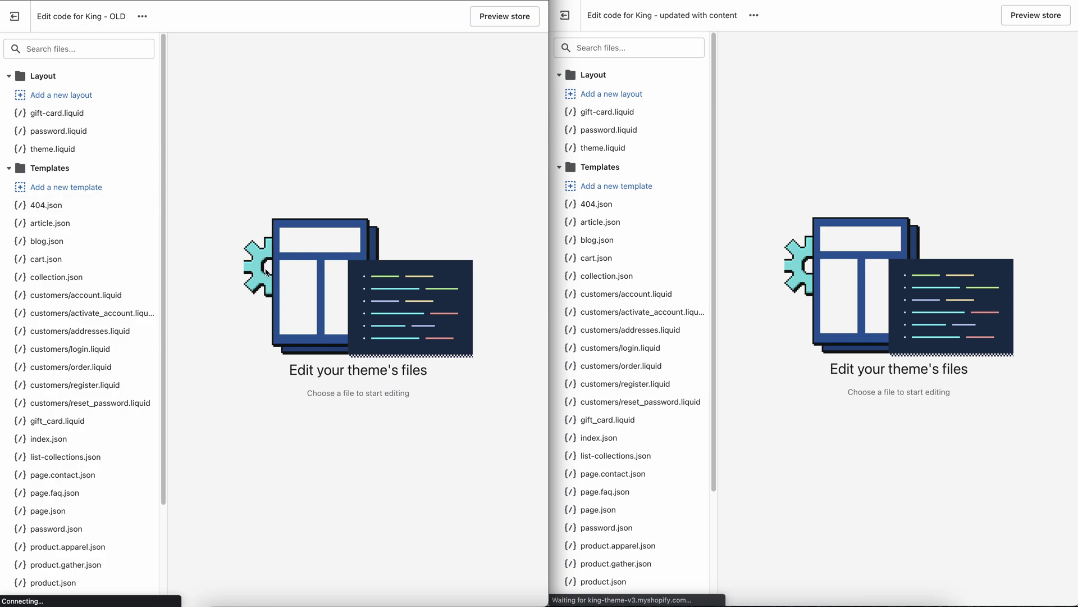
{"action": "scroll", "coordinate": [616, 308], "scroll_direction": "down", "scroll_amount": 3}
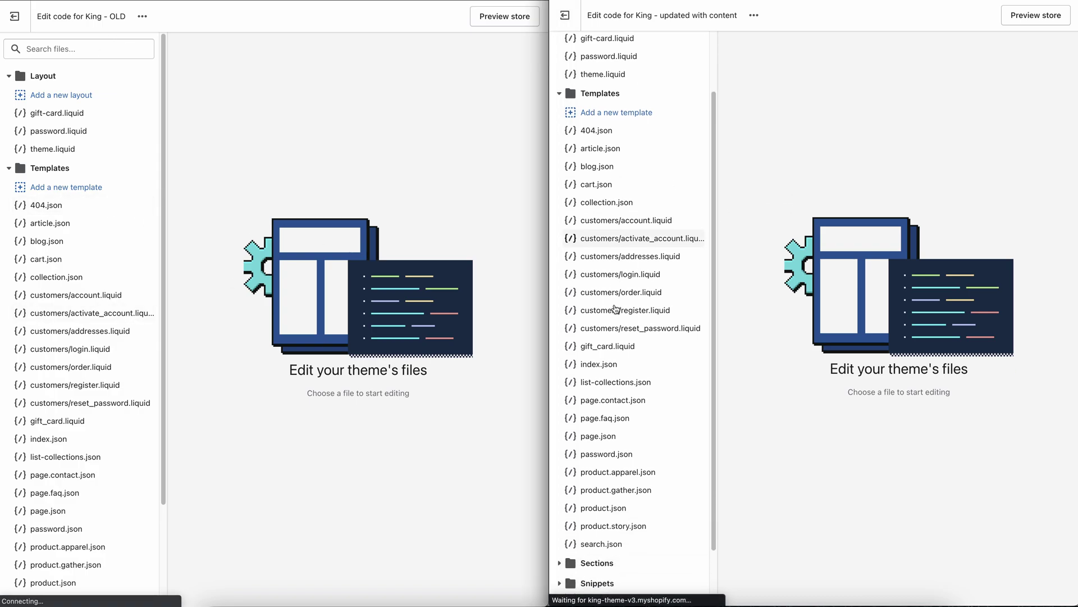
{"action": "scroll", "coordinate": [616, 311], "scroll_direction": "down", "scroll_amount": 2}
{"action": "scroll", "coordinate": [552, 213], "scroll_direction": "up", "scroll_amount": 3}
Step: Collapse Layout and Templates in both editors, expand Assets, and open the updated theme.css
{"action": "left_click", "coordinate": [557, 88]}
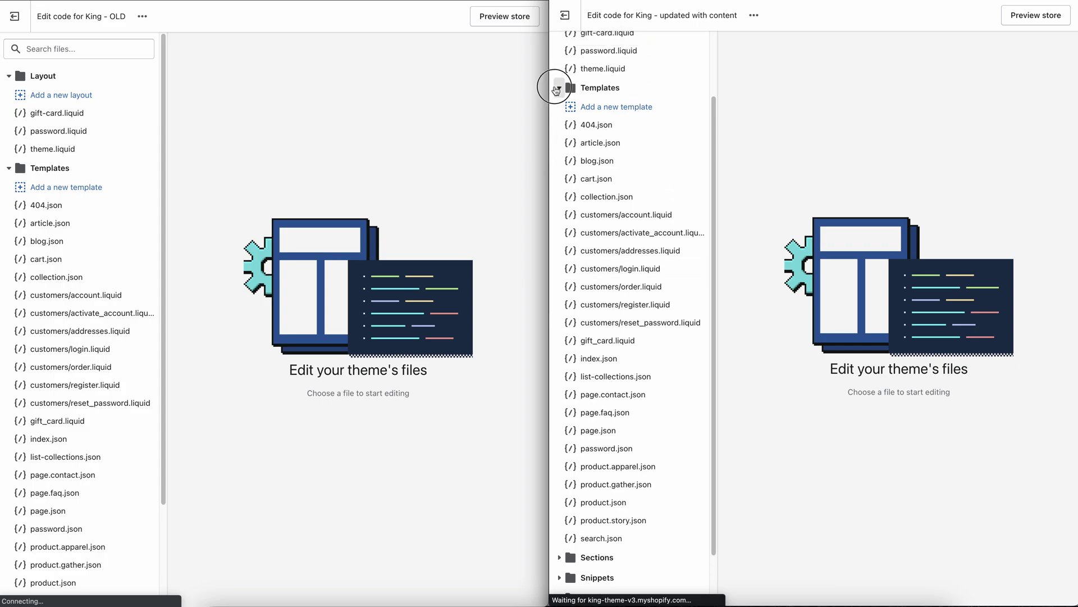
{"action": "left_click", "coordinate": [559, 74]}
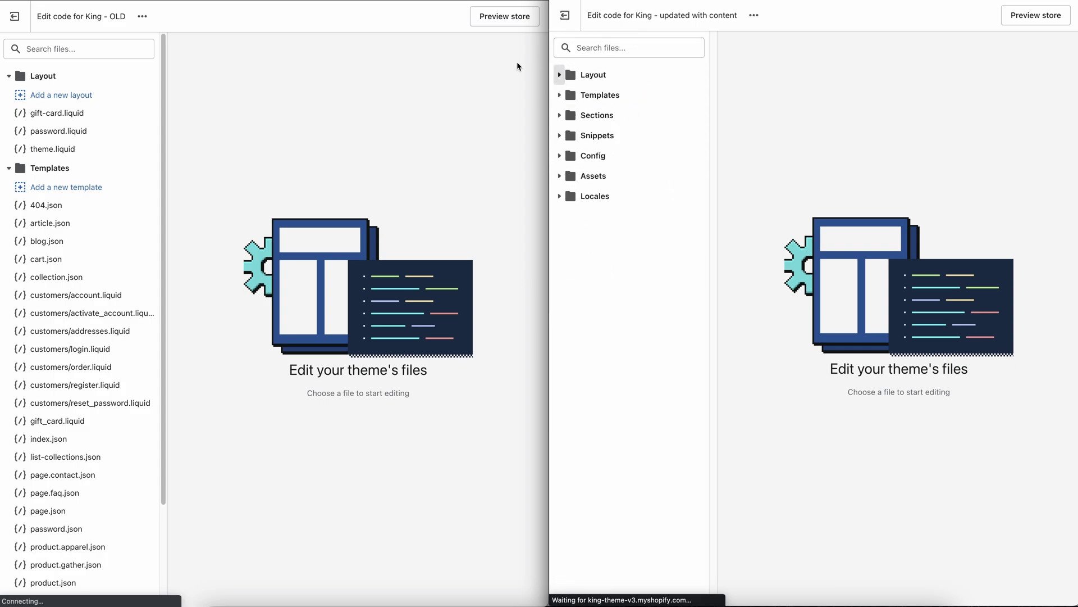
{"action": "left_click", "coordinate": [10, 77]}
{"action": "left_click", "coordinate": [9, 97]}
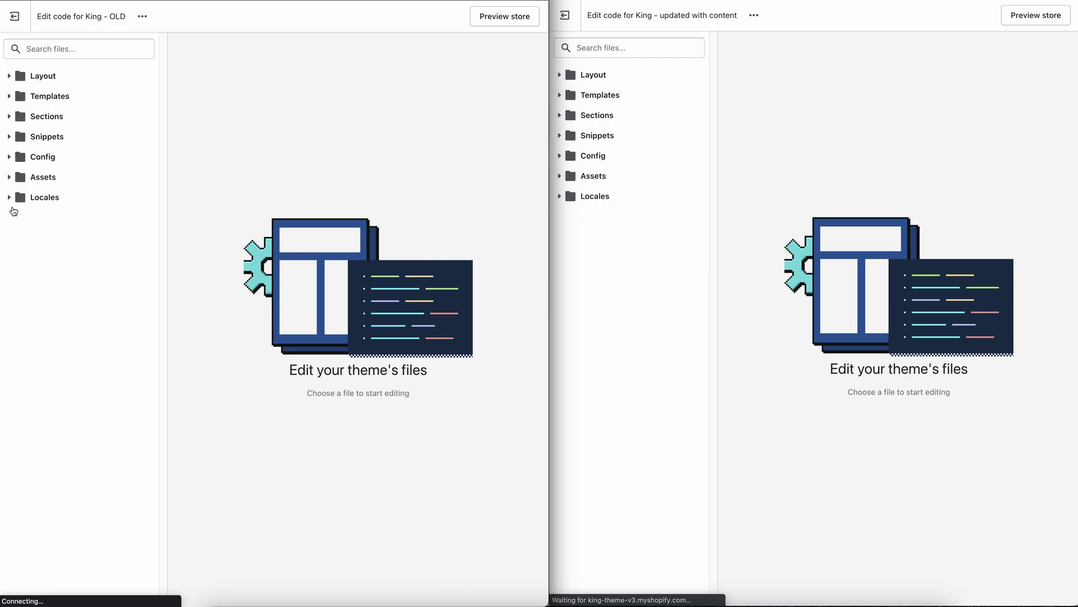
{"action": "left_click", "coordinate": [17, 178]}
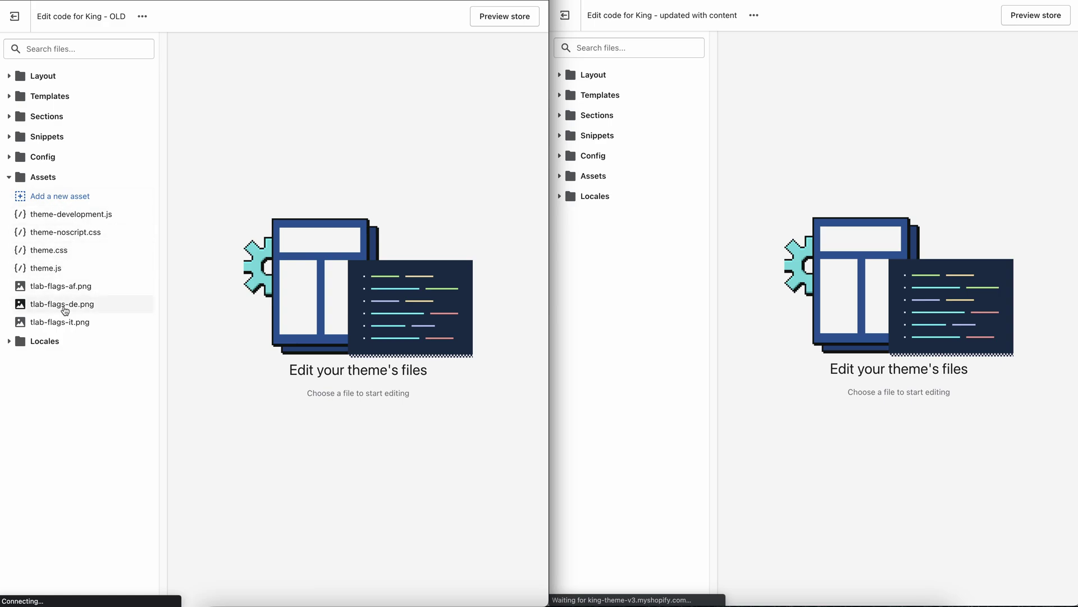
{"action": "left_click", "coordinate": [559, 176]}
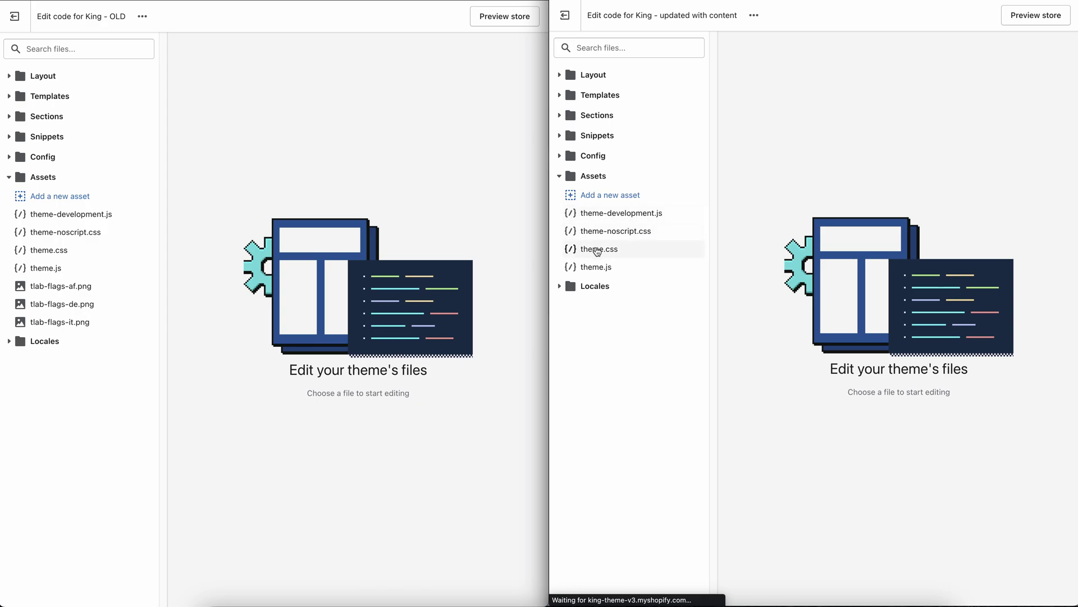
{"action": "left_click", "coordinate": [597, 249]}
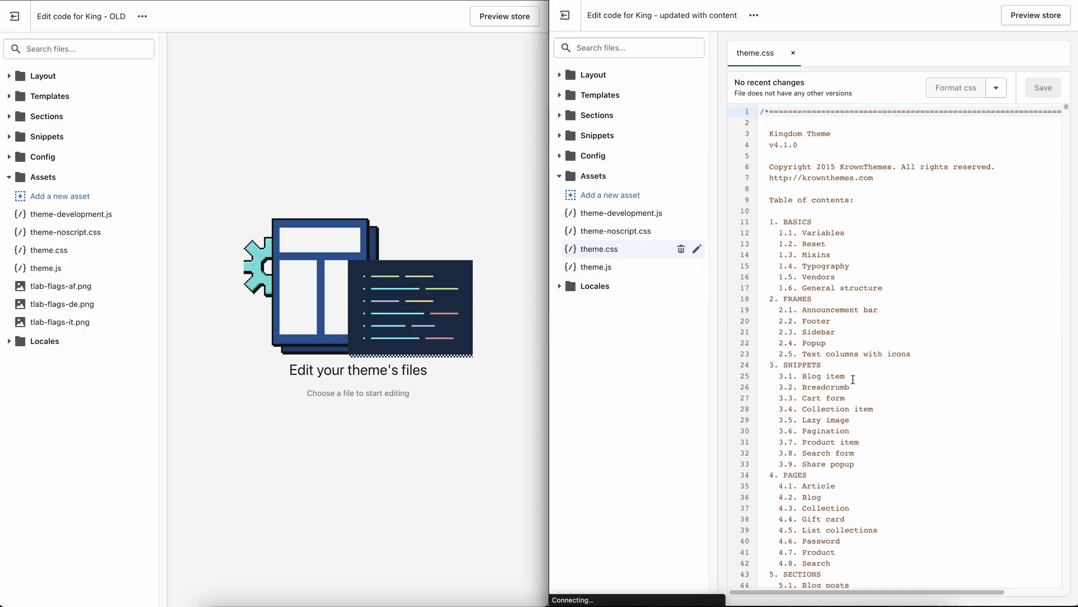
Step: Open King - OLD's theme.css and select the Custom CSS CODE block at its end
{"action": "scroll", "coordinate": [853, 379], "scroll_direction": "down", "scroll_amount": 20}
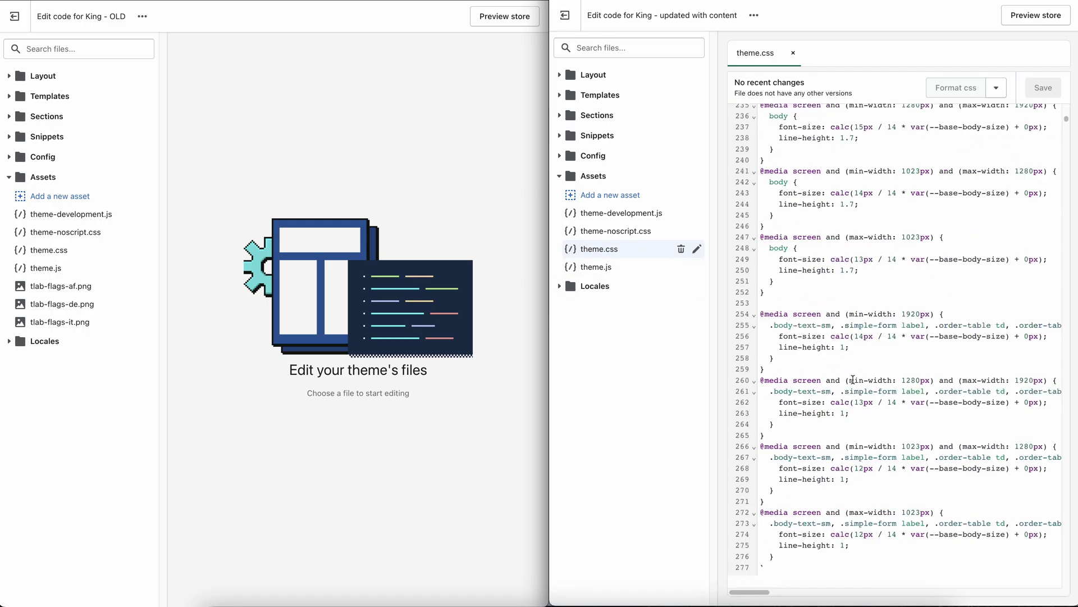
{"action": "scroll", "coordinate": [853, 380], "scroll_direction": "down", "scroll_amount": 20}
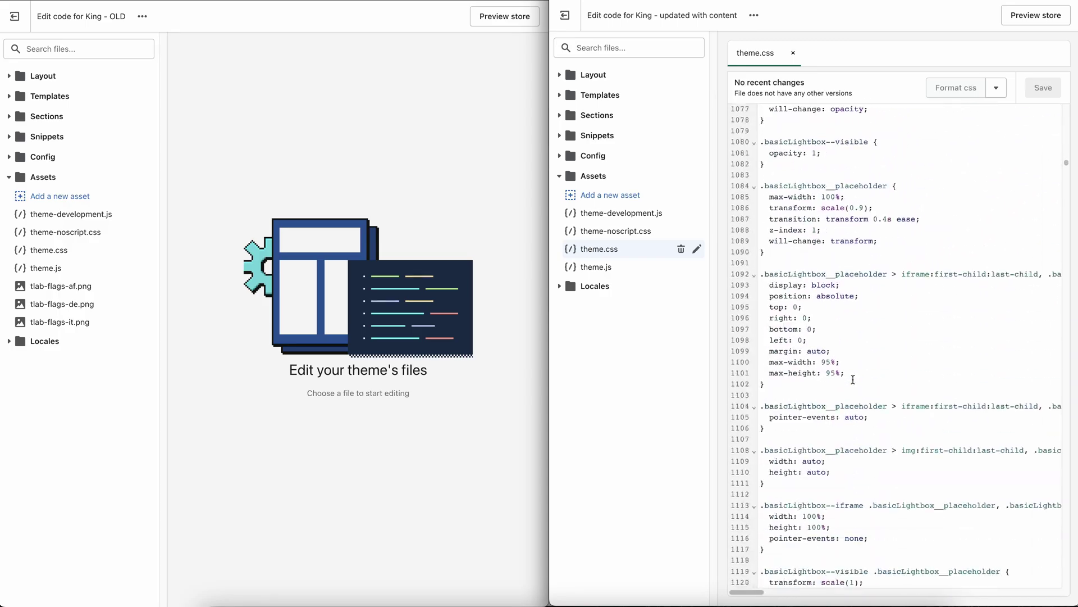
{"action": "left_click", "coordinate": [45, 267]}
{"action": "left_click", "coordinate": [47, 250]}
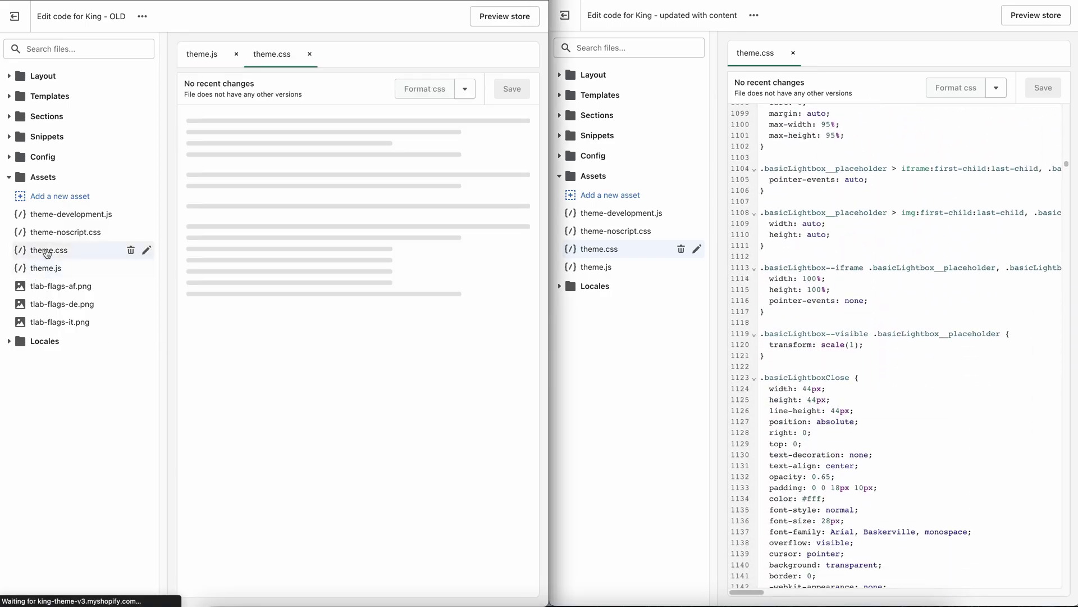
{"action": "left_click", "coordinate": [237, 54]}
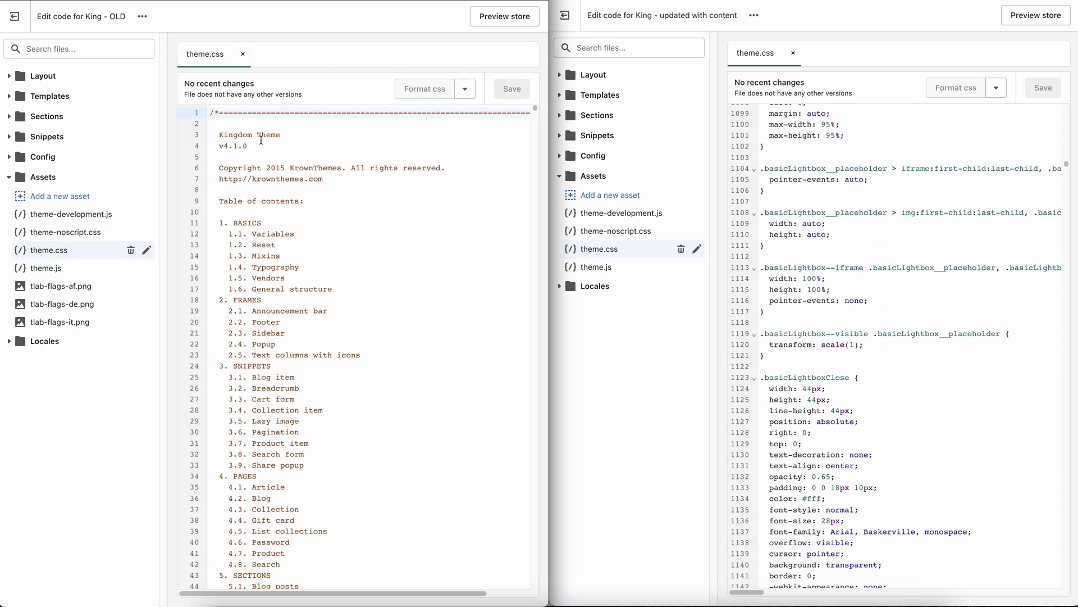
{"action": "scroll", "coordinate": [293, 256], "scroll_direction": "down", "scroll_amount": 20}
{"action": "scroll", "coordinate": [293, 257], "scroll_direction": "down", "scroll_amount": 3}
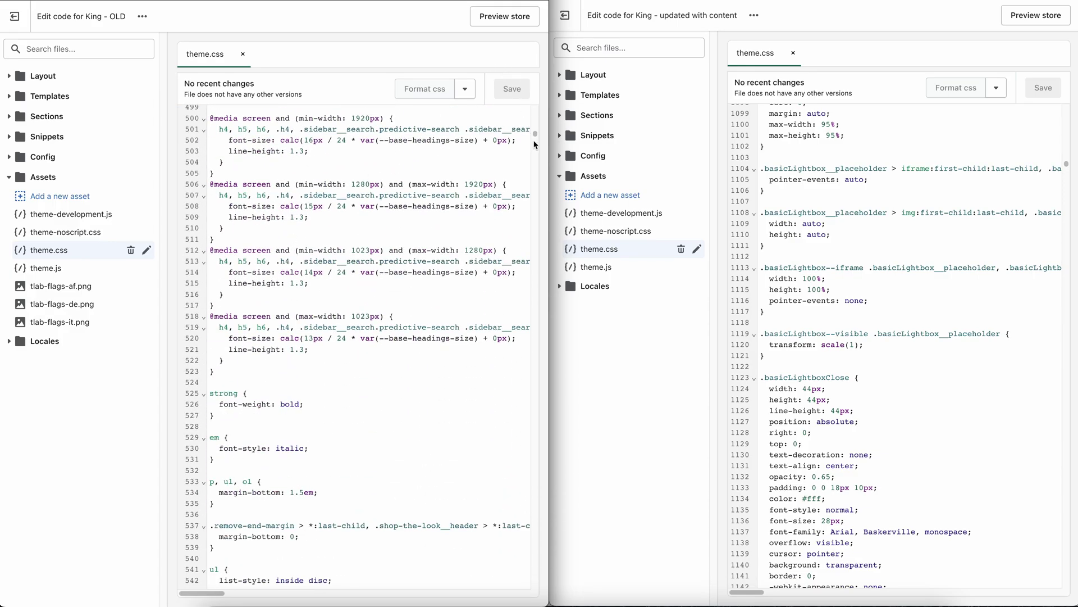
{"action": "left_click_drag", "start_coordinate": [535, 136], "coordinate": [535, 604]}
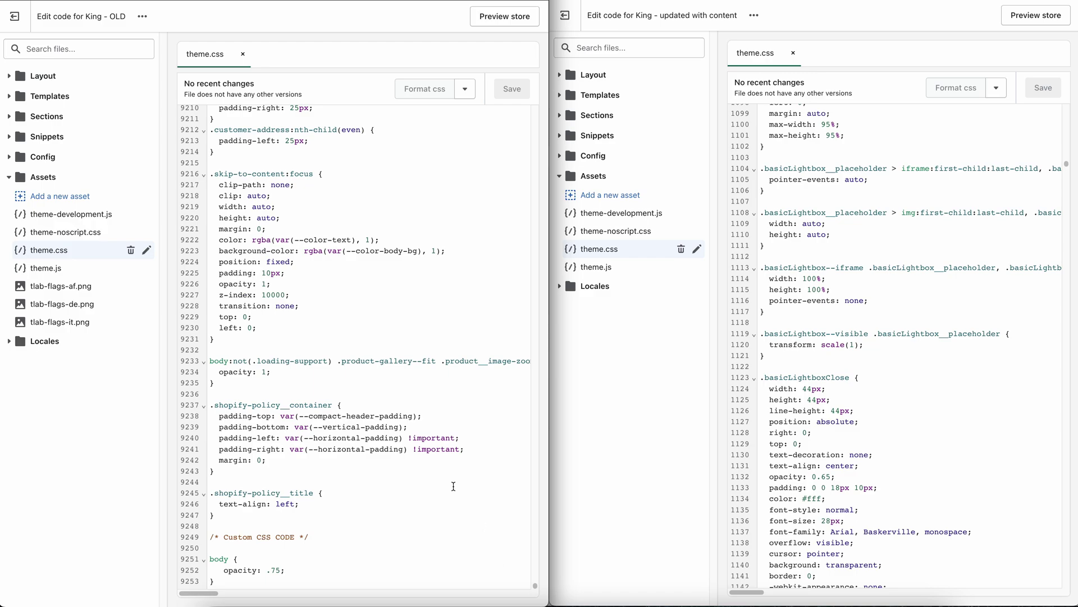
{"action": "left_click_drag", "start_coordinate": [211, 539], "coordinate": [271, 581]}
{"action": "key", "text": "ctrl+c"}
{"action": "left_click", "coordinate": [240, 537]}
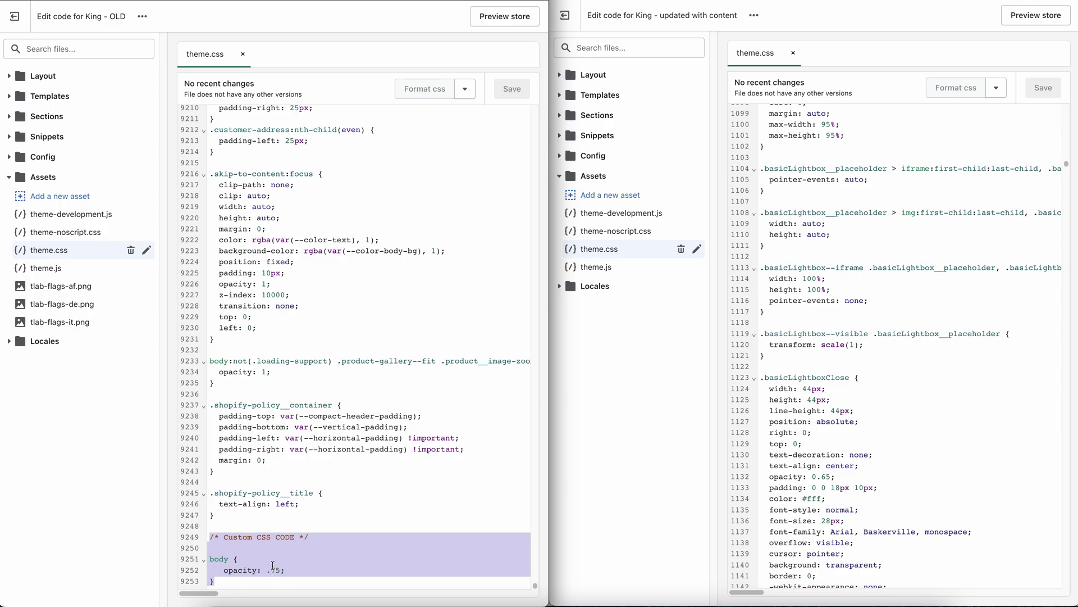
Step: Paste the body opacity .75 block at the end of the updated theme.css and save
{"action": "left_click", "coordinate": [805, 389]}
{"action": "scroll", "coordinate": [843, 365], "scroll_direction": "down", "scroll_amount": 20}
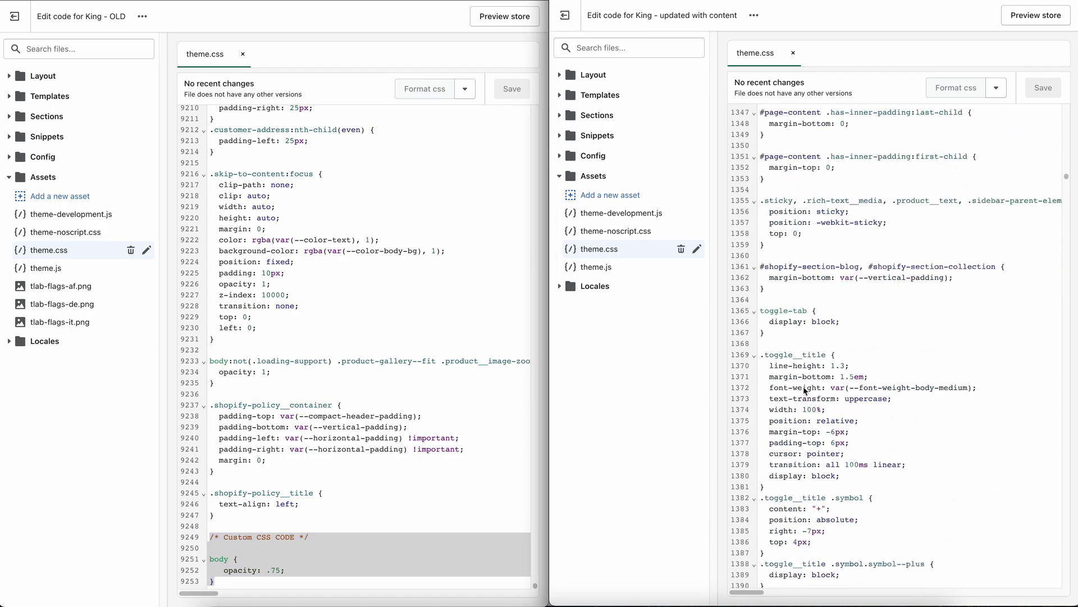
{"action": "scroll", "coordinate": [897, 186], "scroll_direction": "down", "scroll_amount": 20}
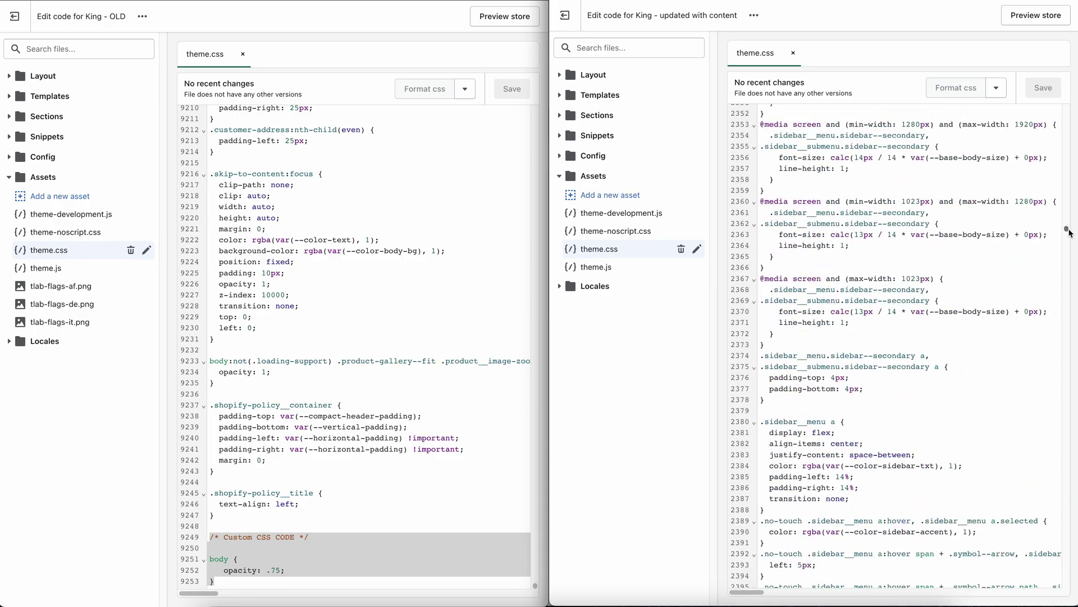
{"action": "left_click_drag", "start_coordinate": [1067, 230], "coordinate": [1062, 582]}
{"action": "left_click", "coordinate": [979, 574]}
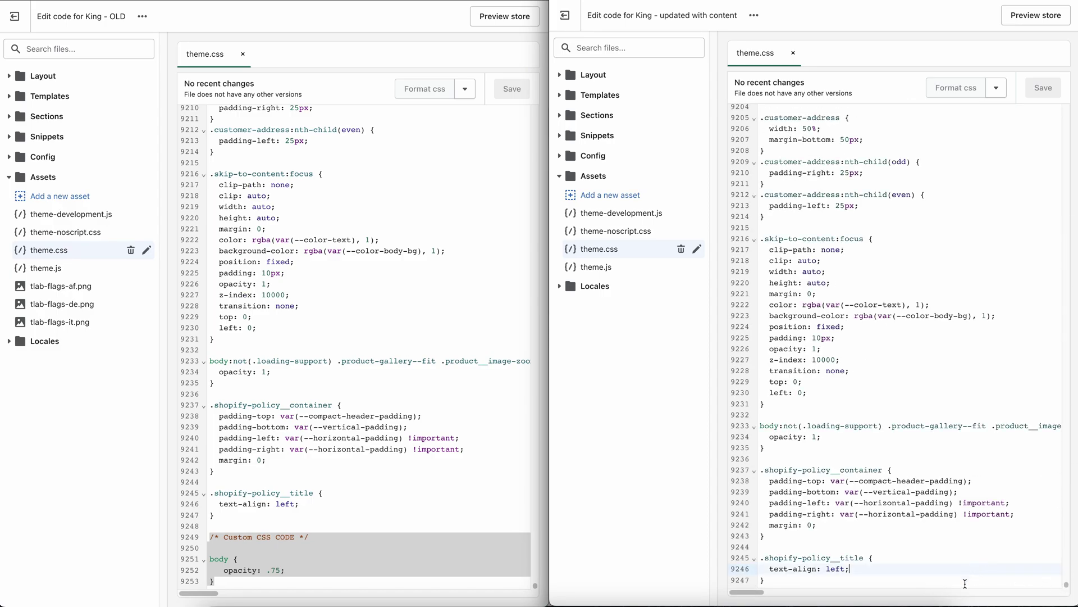
{"action": "key", "text": "ctrl+v"}
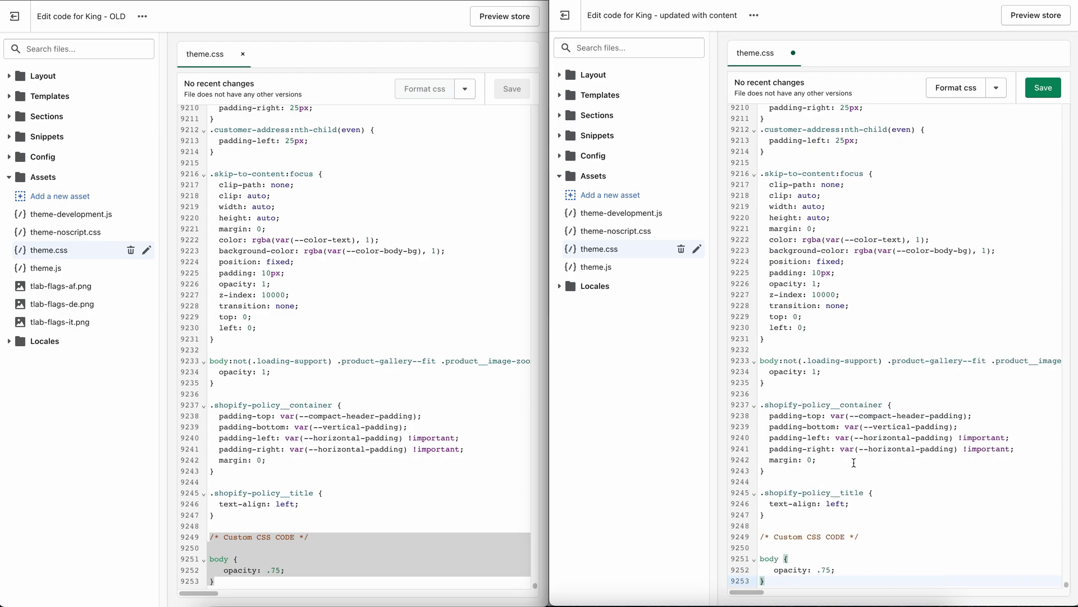
{"action": "scroll", "coordinate": [293, 196], "scroll_direction": "up", "scroll_amount": 5}
{"action": "scroll", "coordinate": [292, 196], "scroll_direction": "down", "scroll_amount": 5}
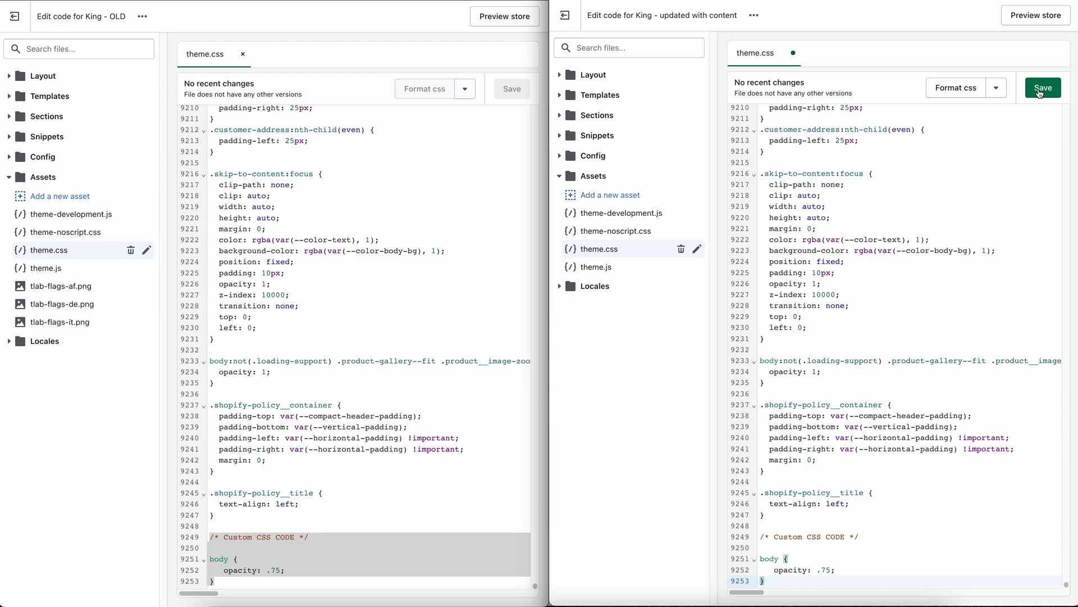
{"action": "left_click", "coordinate": [1041, 91]}
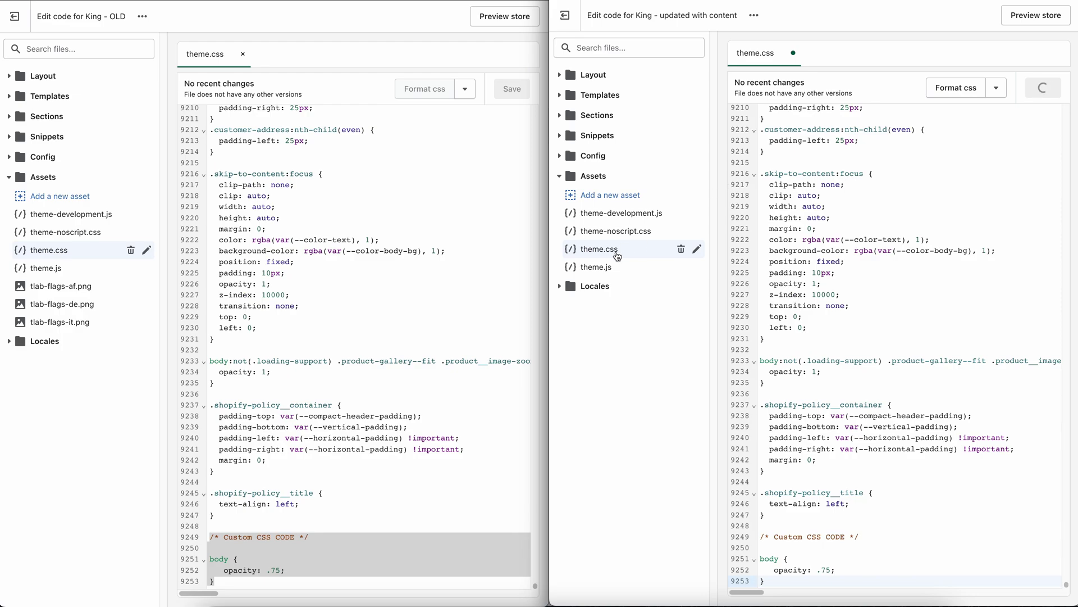
Step: Collapse Assets, expand Sections in both editors, and open the updated theme's main-product.liquid
{"action": "left_click", "coordinate": [9, 177]}
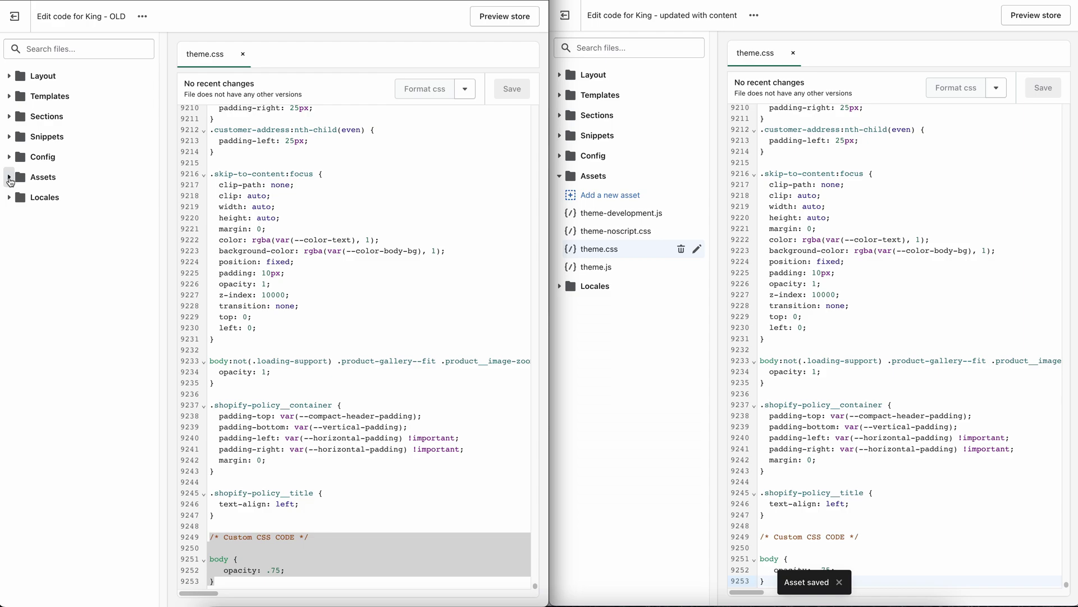
{"action": "left_click", "coordinate": [560, 175]}
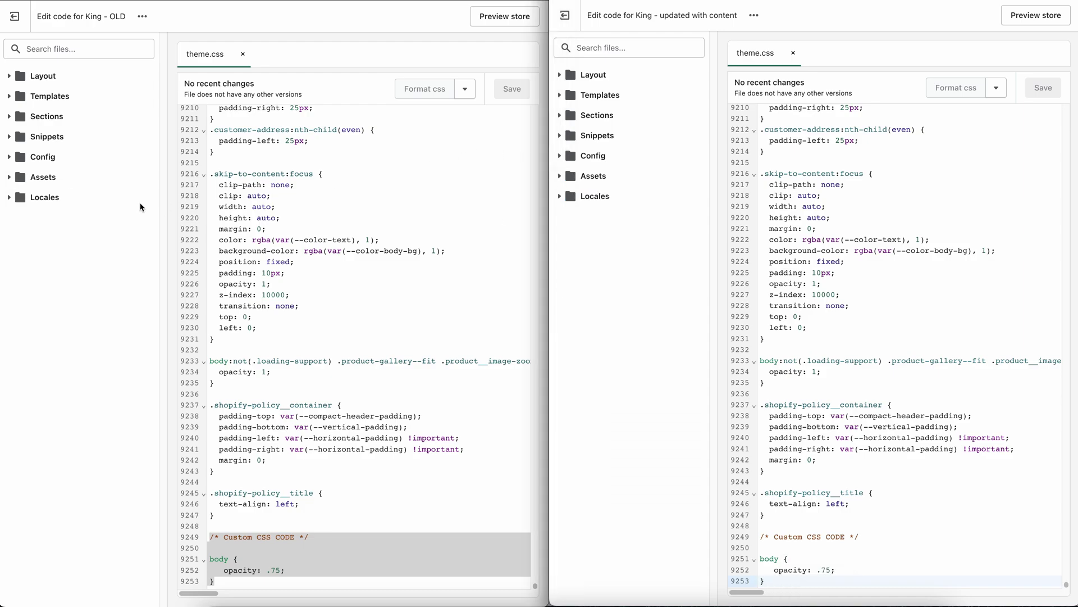
{"action": "left_click", "coordinate": [9, 116]}
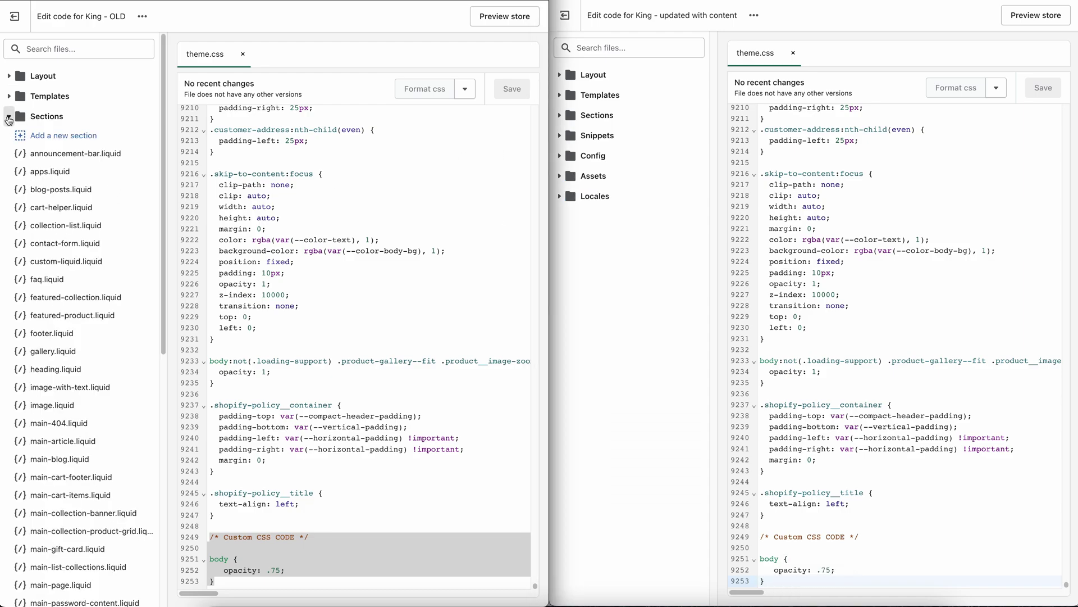
{"action": "scroll", "coordinate": [51, 166], "scroll_direction": "down", "scroll_amount": 10}
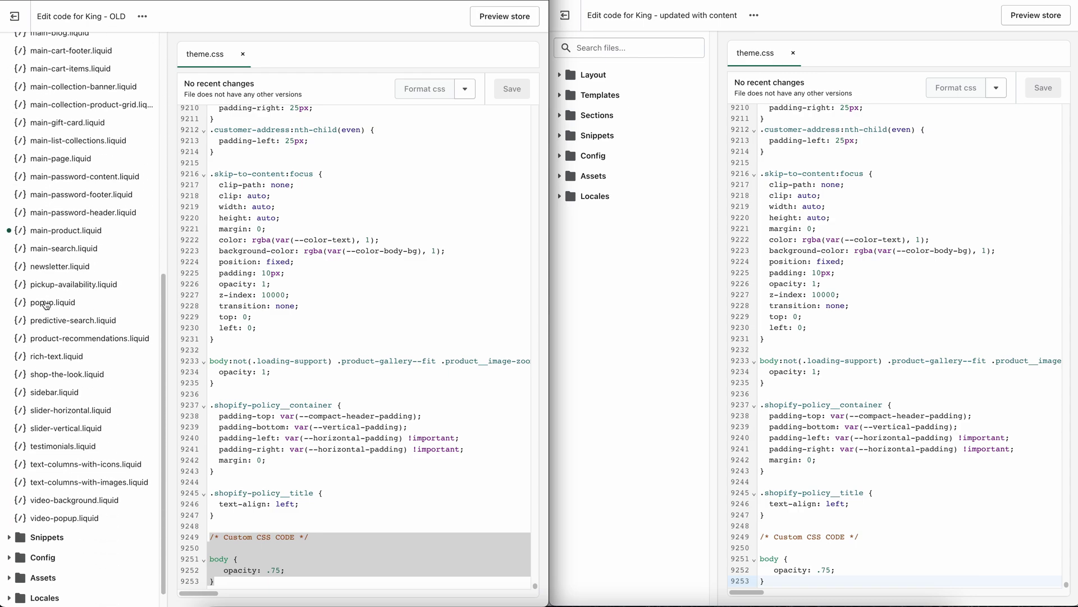
{"action": "scroll", "coordinate": [46, 304], "scroll_direction": "up", "scroll_amount": 5}
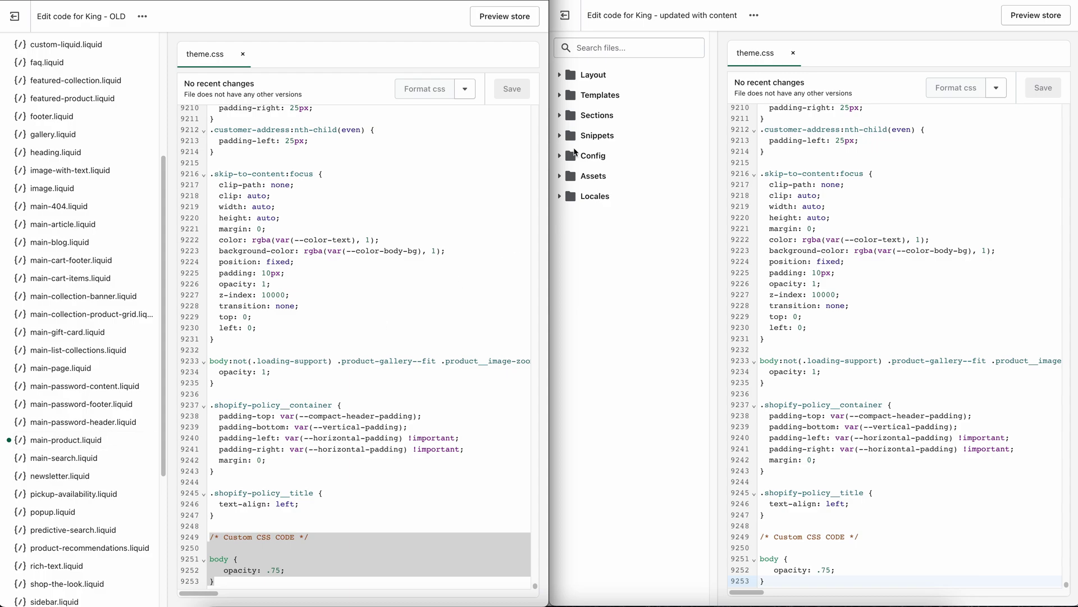
{"action": "left_click", "coordinate": [565, 142]}
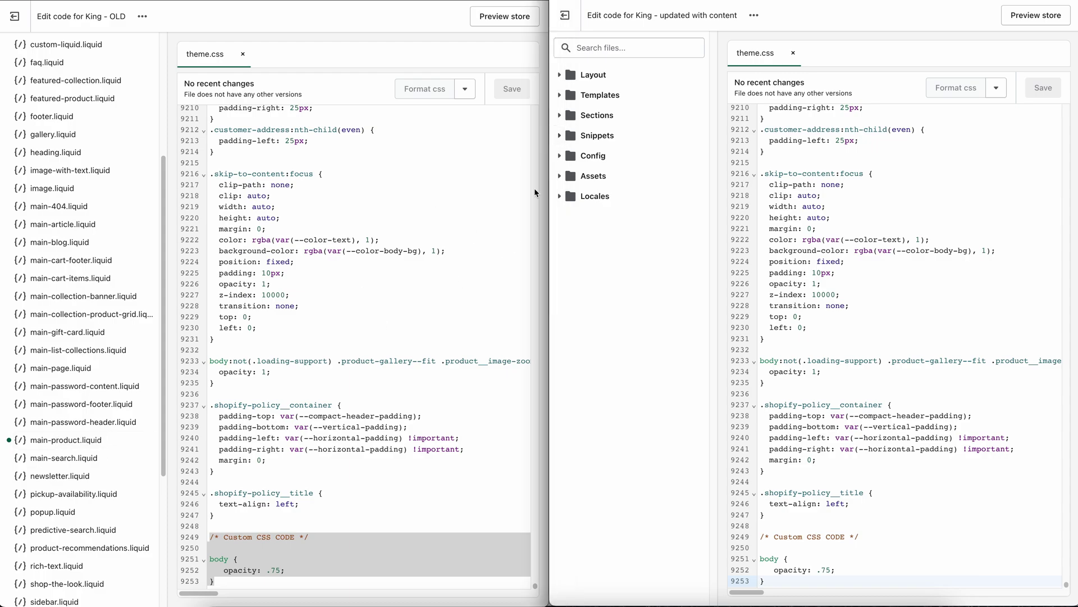
{"action": "left_click", "coordinate": [560, 115]}
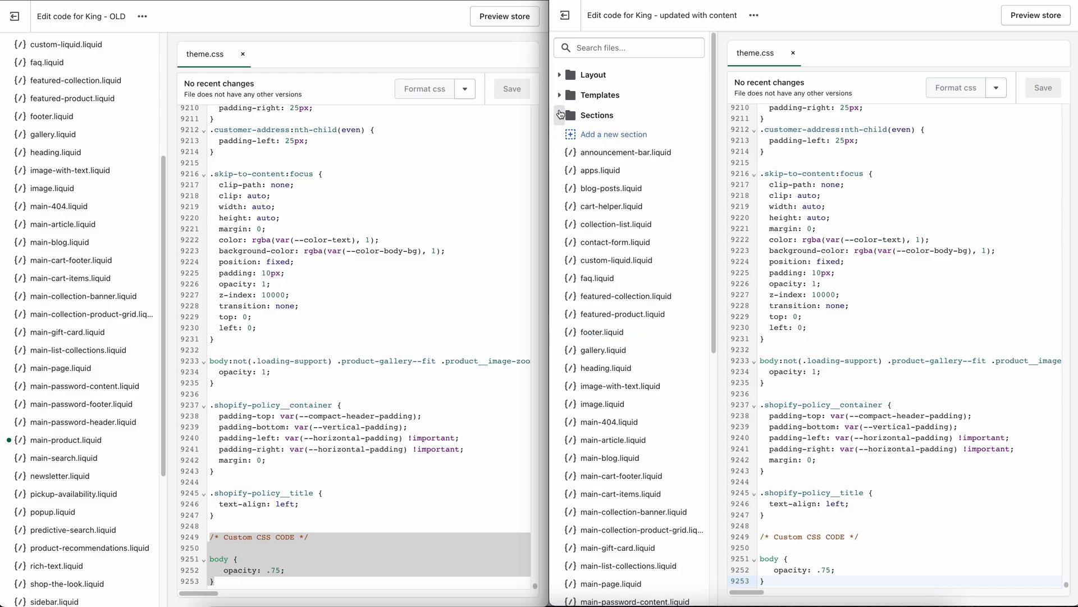
{"action": "scroll", "coordinate": [608, 319], "scroll_direction": "down", "scroll_amount": 3}
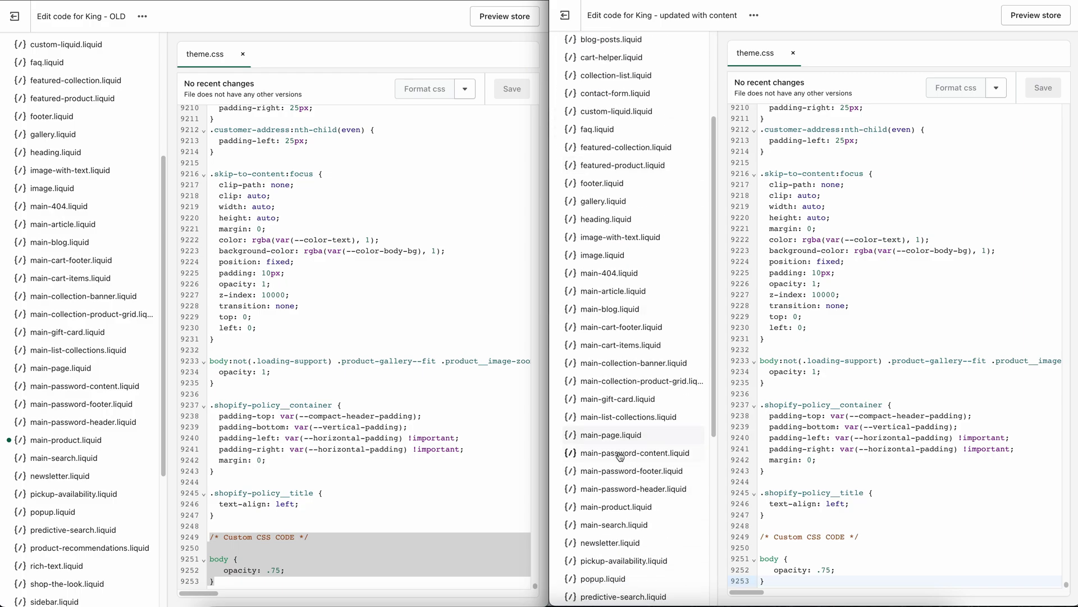
{"action": "left_click", "coordinate": [615, 507]}
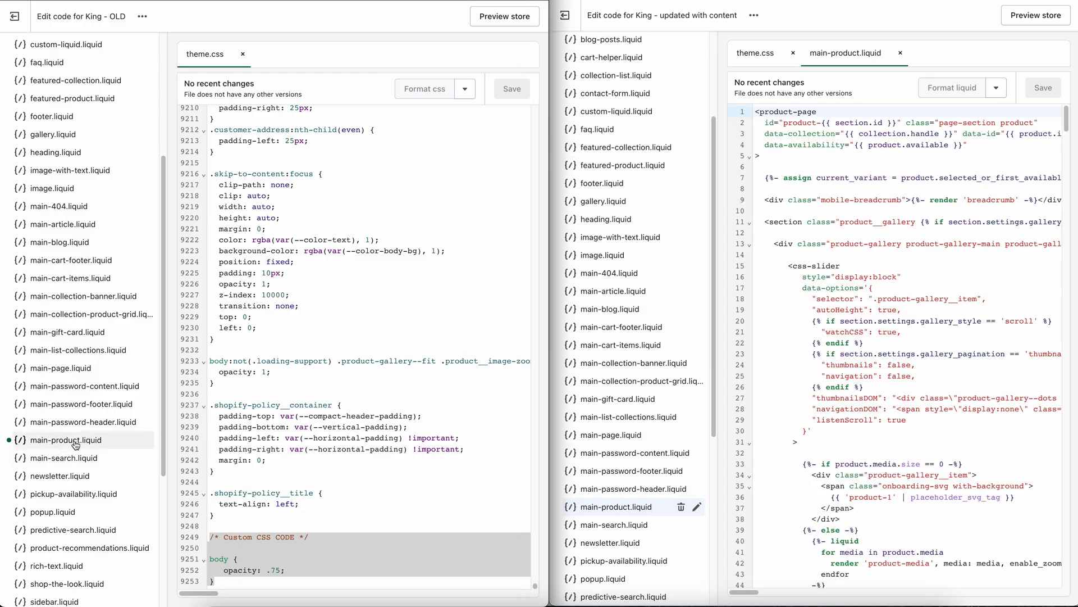
Step: In the old theme's main-product.liquid, select the extra description div on lines 174–176
{"action": "left_click", "coordinate": [75, 445]}
{"action": "scroll", "coordinate": [278, 392], "scroll_direction": "down", "scroll_amount": 4}
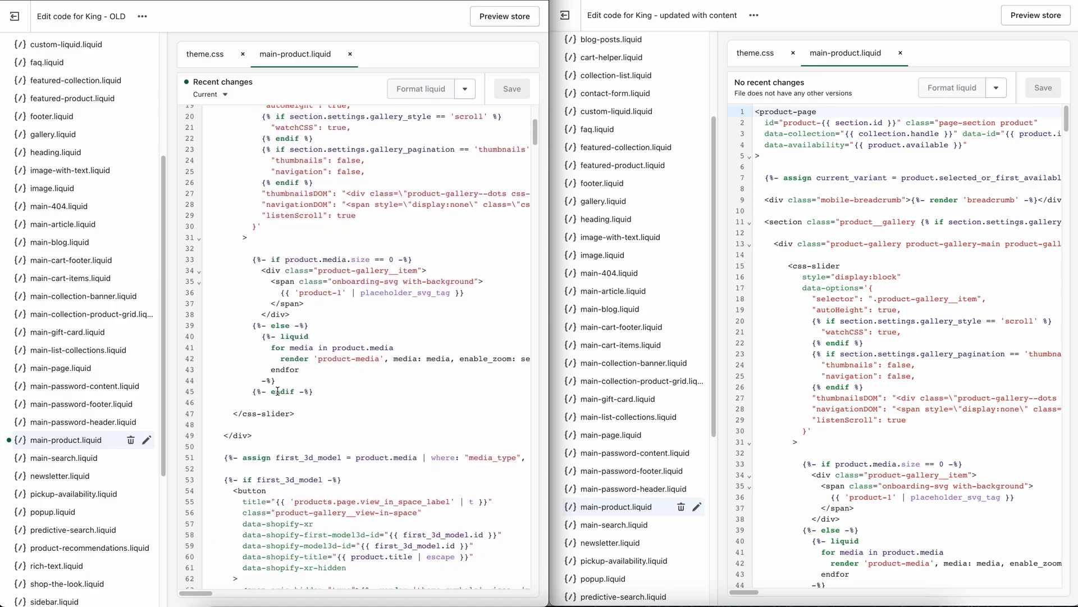
{"action": "scroll", "coordinate": [278, 392], "scroll_direction": "down", "scroll_amount": 12}
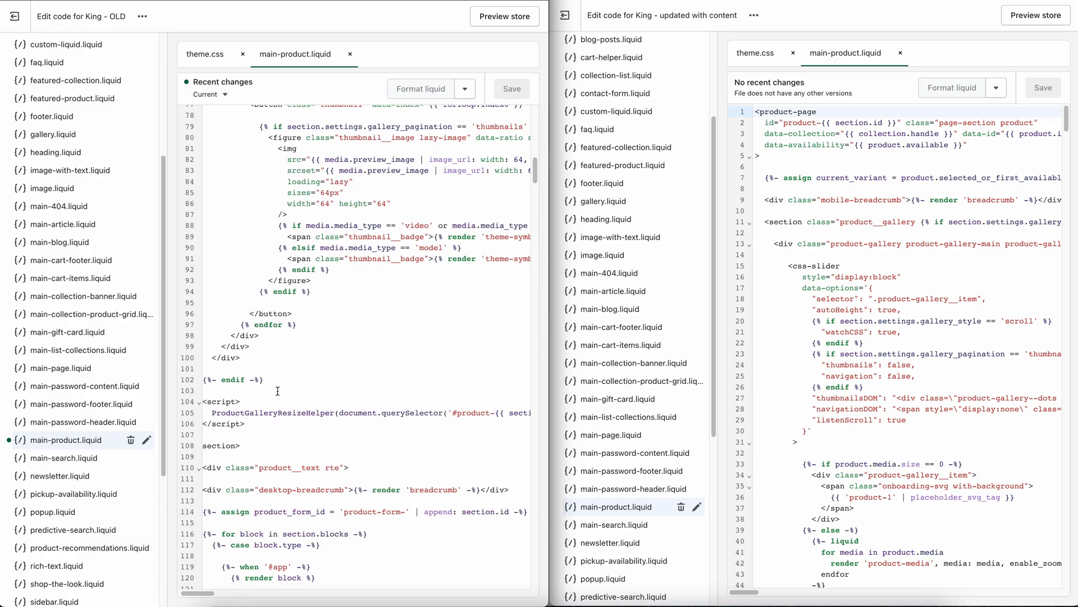
{"action": "scroll", "coordinate": [277, 392], "scroll_direction": "down", "scroll_amount": 12}
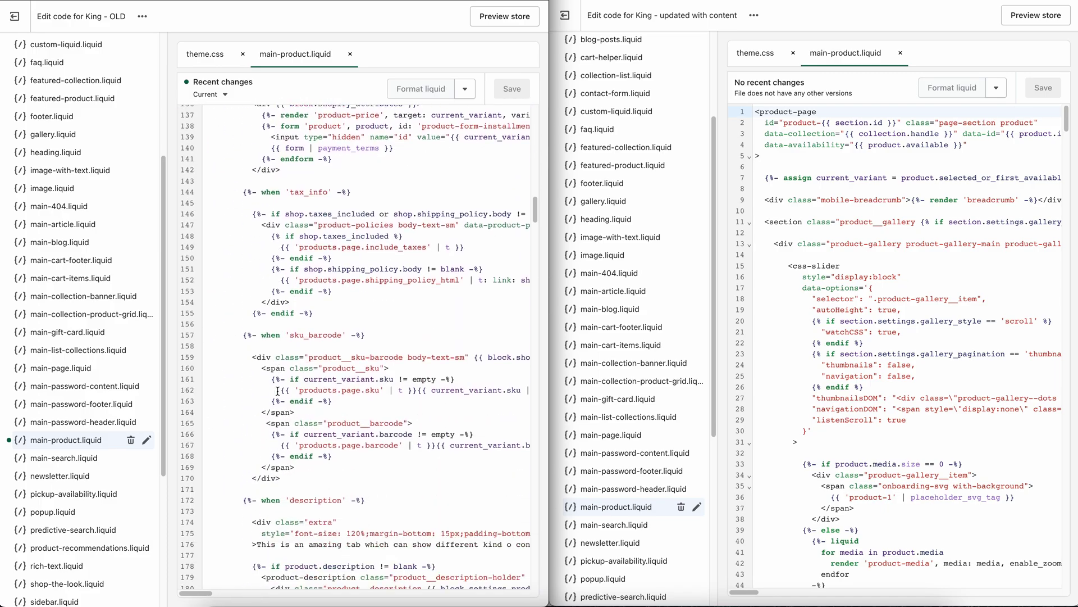
{"action": "scroll", "coordinate": [277, 391], "scroll_direction": "down", "scroll_amount": 7}
{"action": "scroll", "coordinate": [277, 392], "scroll_direction": "up", "scroll_amount": 2}
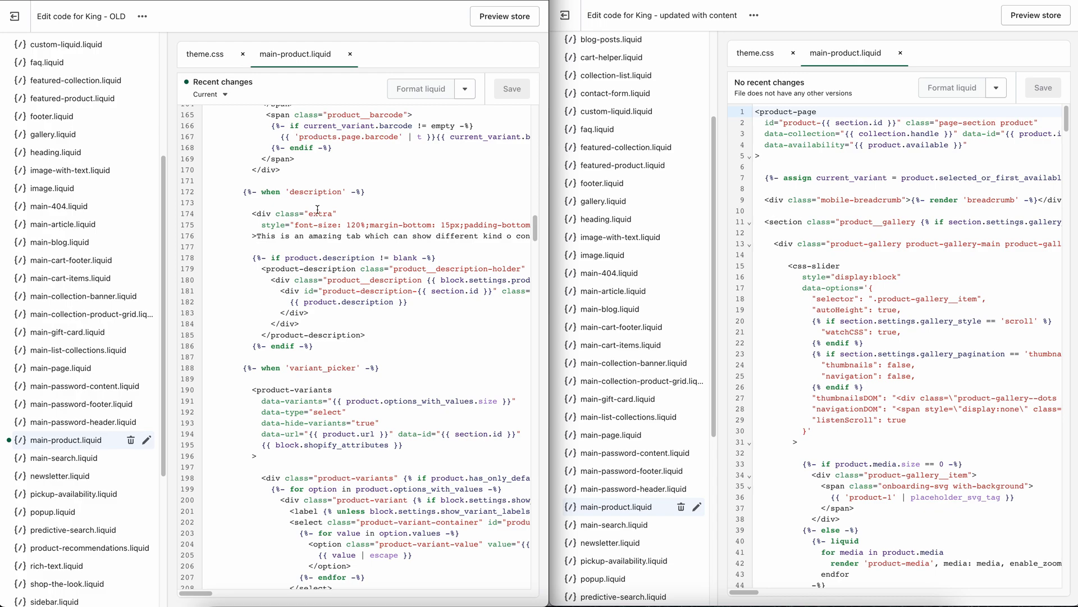
{"action": "left_click_drag", "start_coordinate": [252, 216], "coordinate": [312, 231]}
{"action": "scroll", "coordinate": [313, 231], "scroll_direction": "right", "scroll_amount": 5}
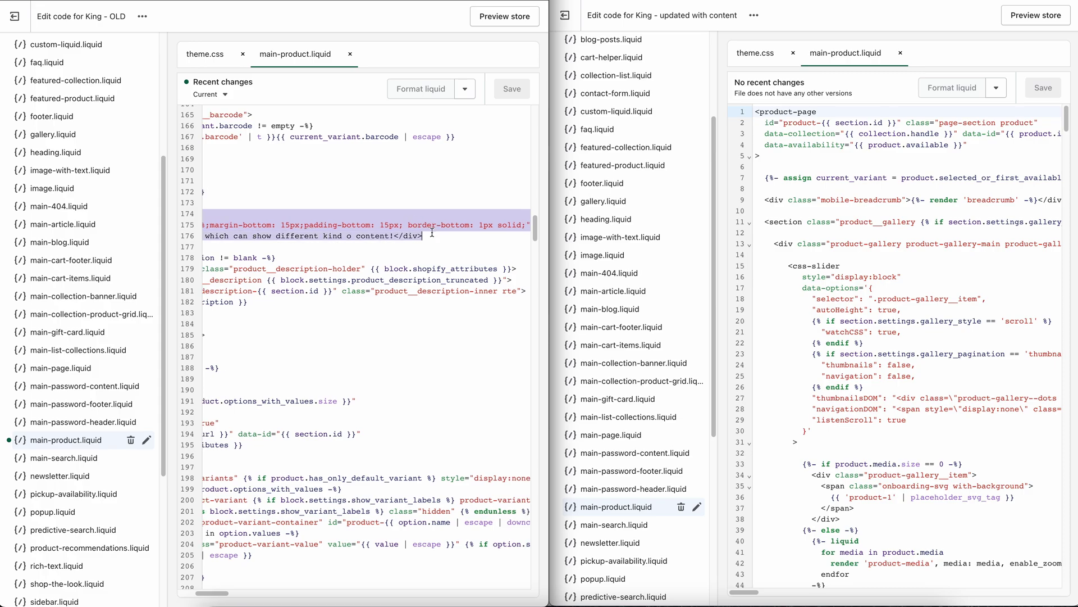
{"action": "scroll", "coordinate": [432, 232], "scroll_direction": "left", "scroll_amount": 5}
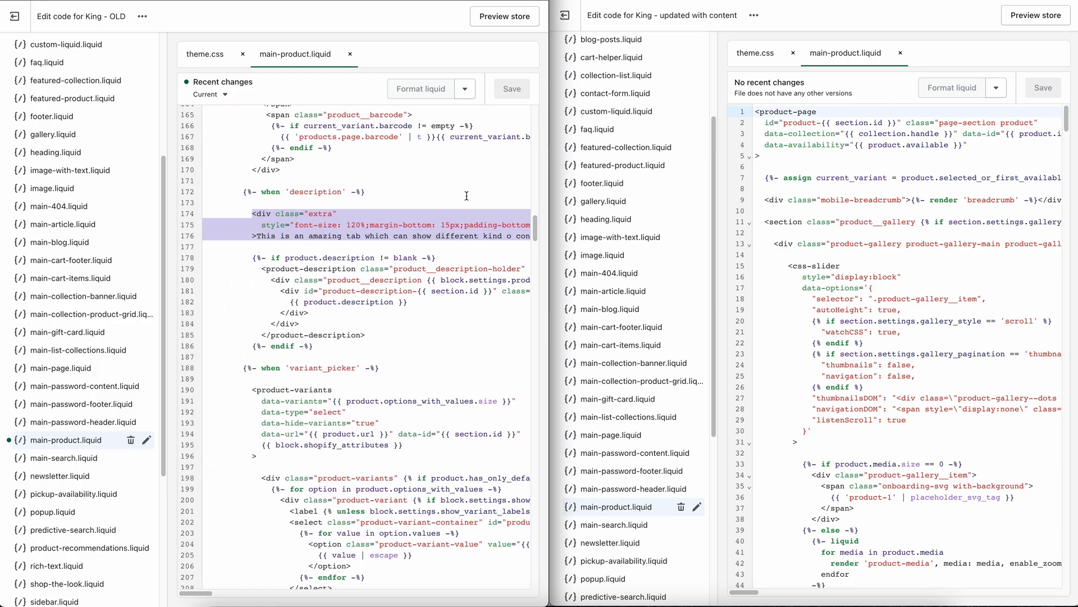
Step: Paste the div on its own line under the description case in the new main-product.liquid and save
{"action": "left_click", "coordinate": [805, 242]}
{"action": "scroll", "coordinate": [827, 257], "scroll_direction": "down", "scroll_amount": 15}
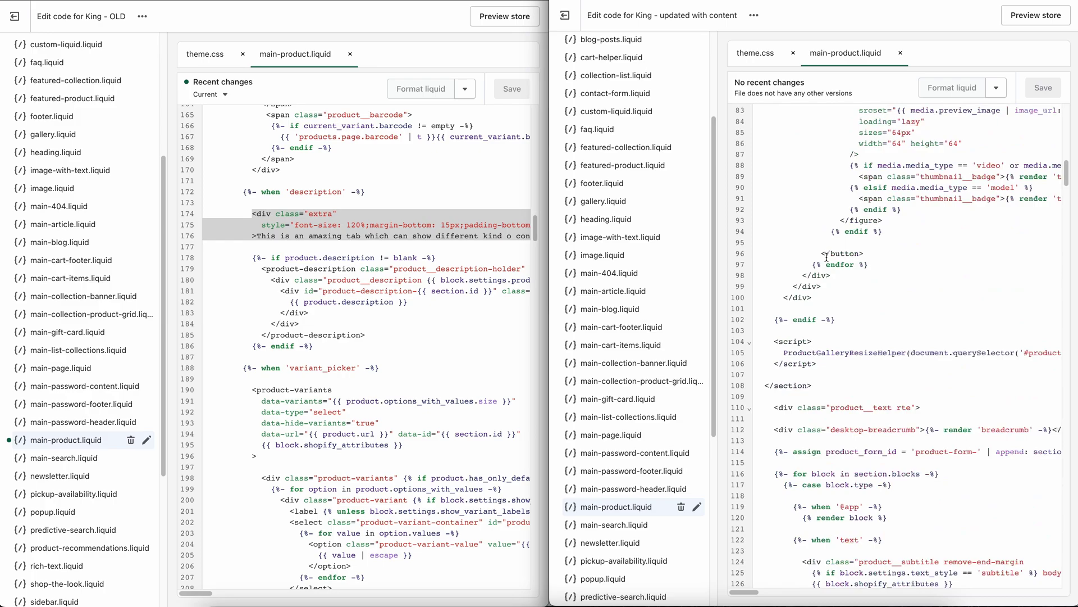
{"action": "scroll", "coordinate": [827, 258], "scroll_direction": "down", "scroll_amount": 20}
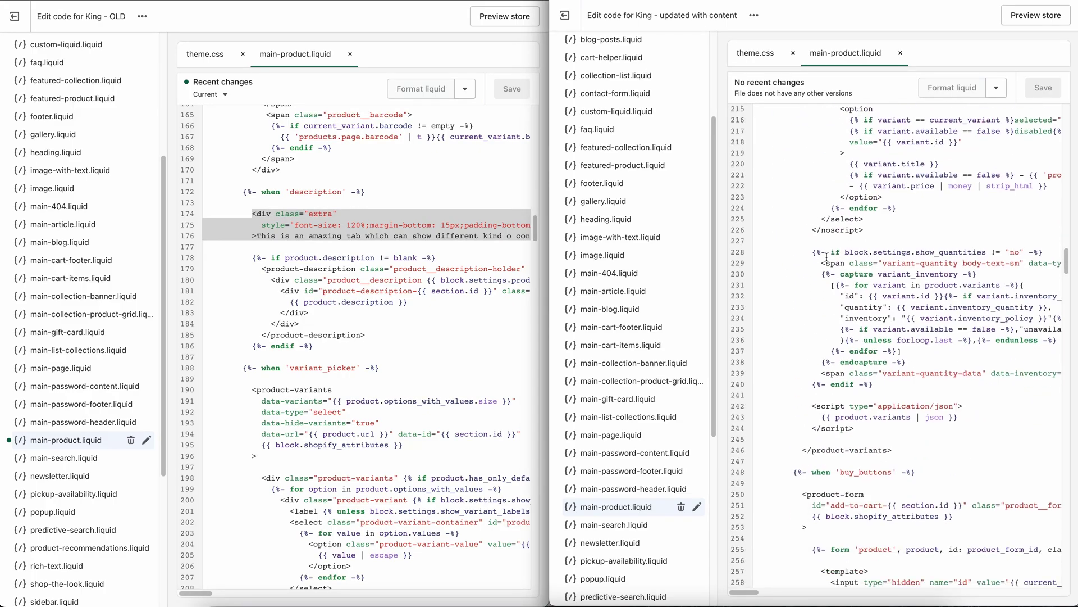
{"action": "scroll", "coordinate": [827, 257], "scroll_direction": "down", "scroll_amount": 18}
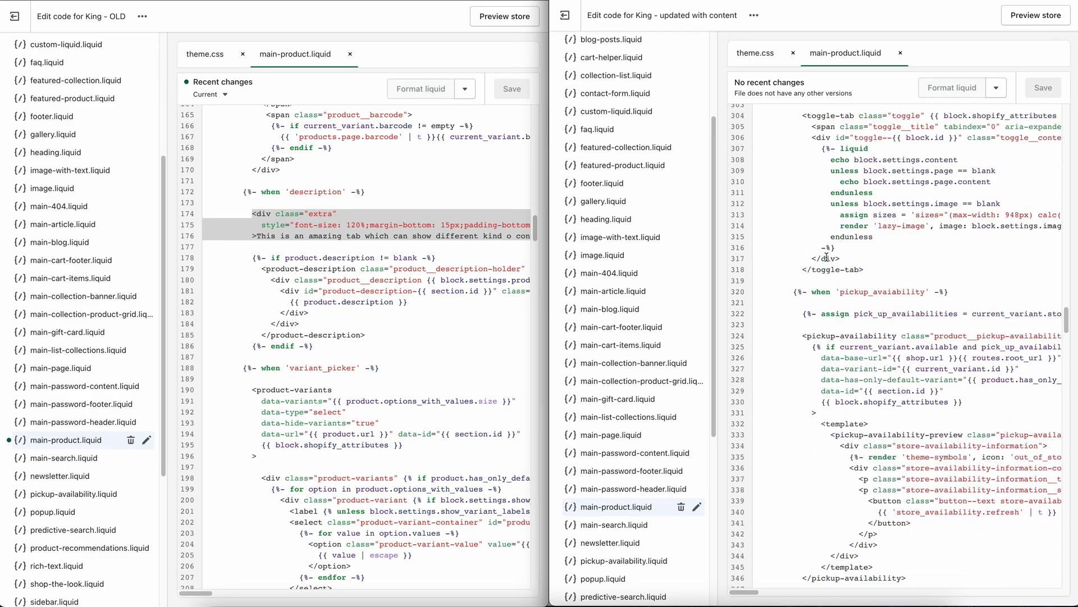
{"action": "scroll", "coordinate": [827, 257], "scroll_direction": "down", "scroll_amount": 5}
{"action": "scroll", "coordinate": [827, 255], "scroll_direction": "up", "scroll_amount": 19}
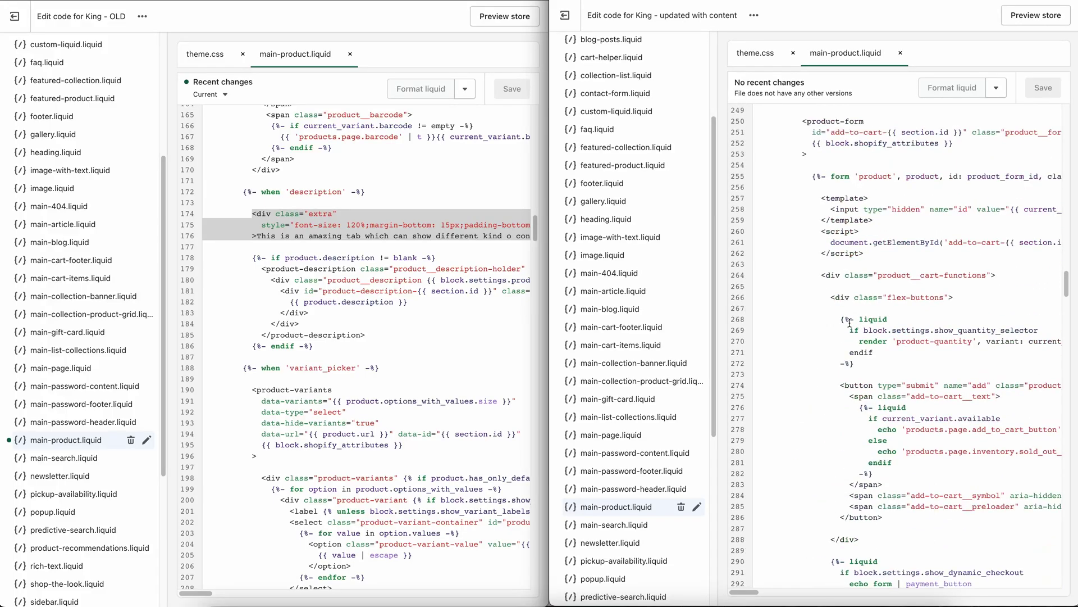
{"action": "scroll", "coordinate": [880, 305], "scroll_direction": "up", "scroll_amount": 14}
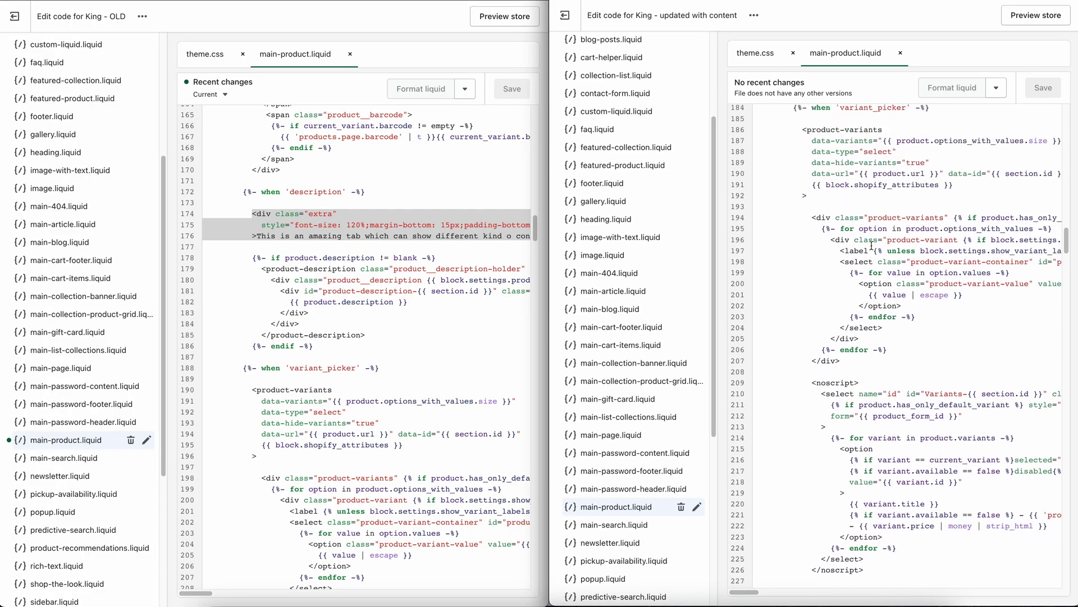
{"action": "left_click", "coordinate": [951, 208]}
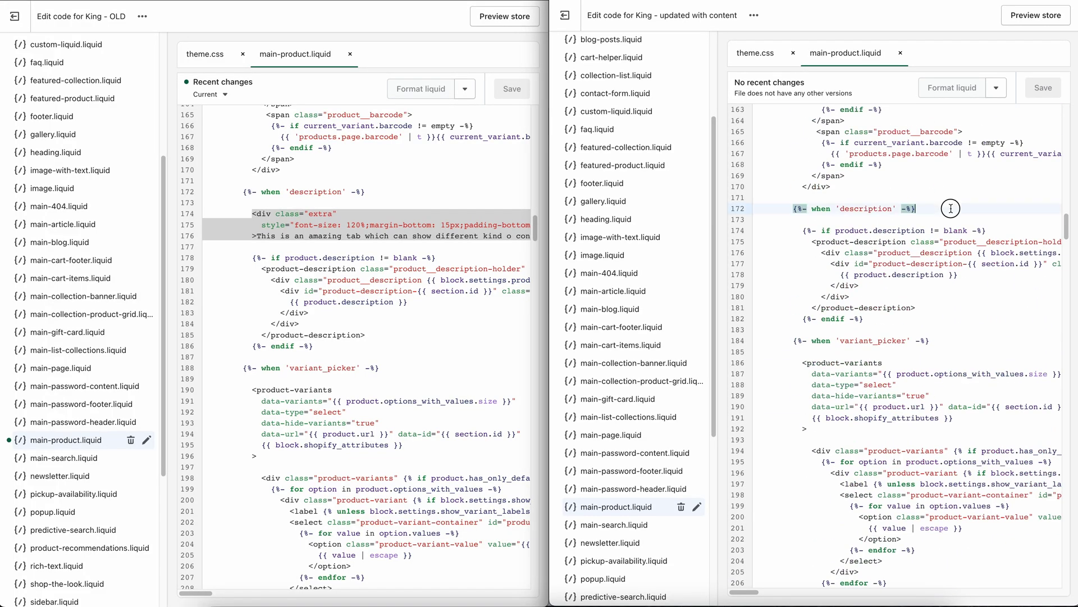
{"action": "key", "text": "ctrl+v"}
{"action": "left_click", "coordinate": [844, 209]}
{"action": "key", "text": "Return"}
{"action": "key", "text": "Return"}
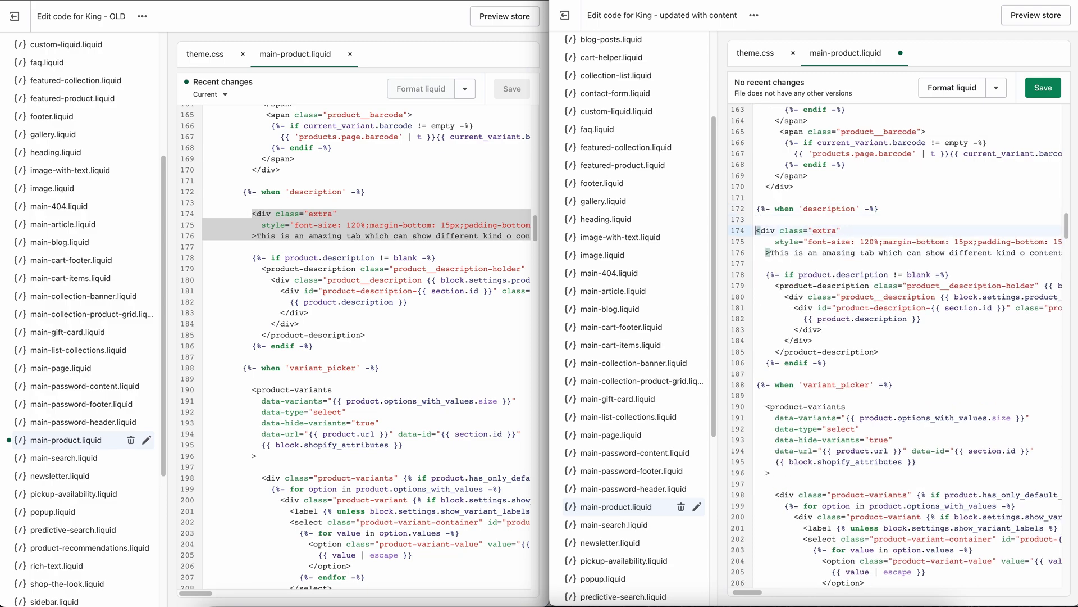
{"action": "left_click", "coordinate": [1042, 88]}
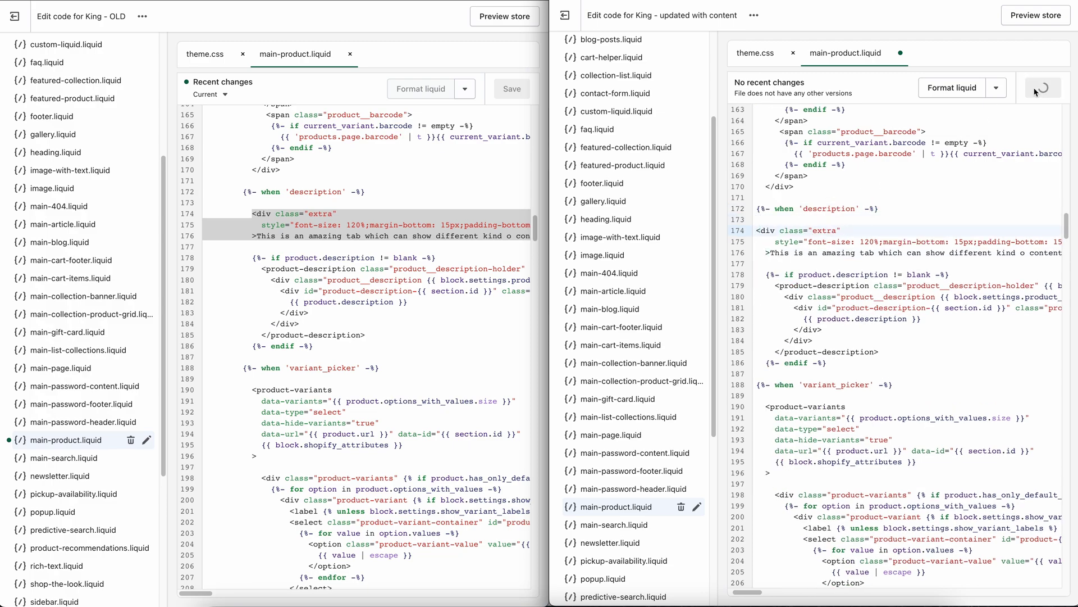
{"action": "scroll", "coordinate": [104, 225], "scroll_direction": "up", "scroll_amount": 15}
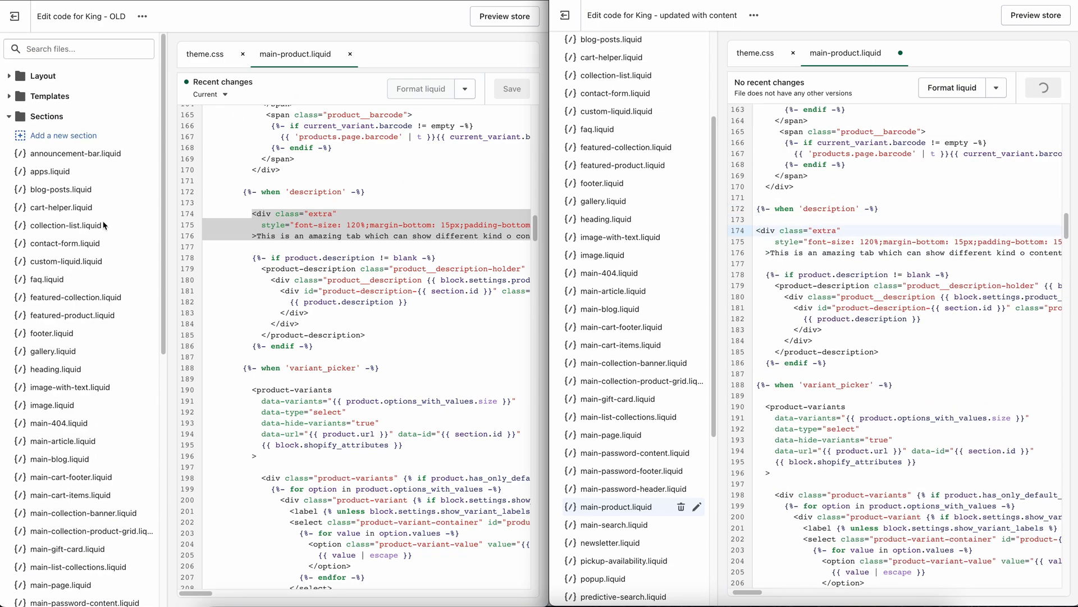
Step: Open Snippets > product-item.liquid in both the old and updated theme editors
{"action": "left_click", "coordinate": [48, 116]}
{"action": "left_click", "coordinate": [46, 137]}
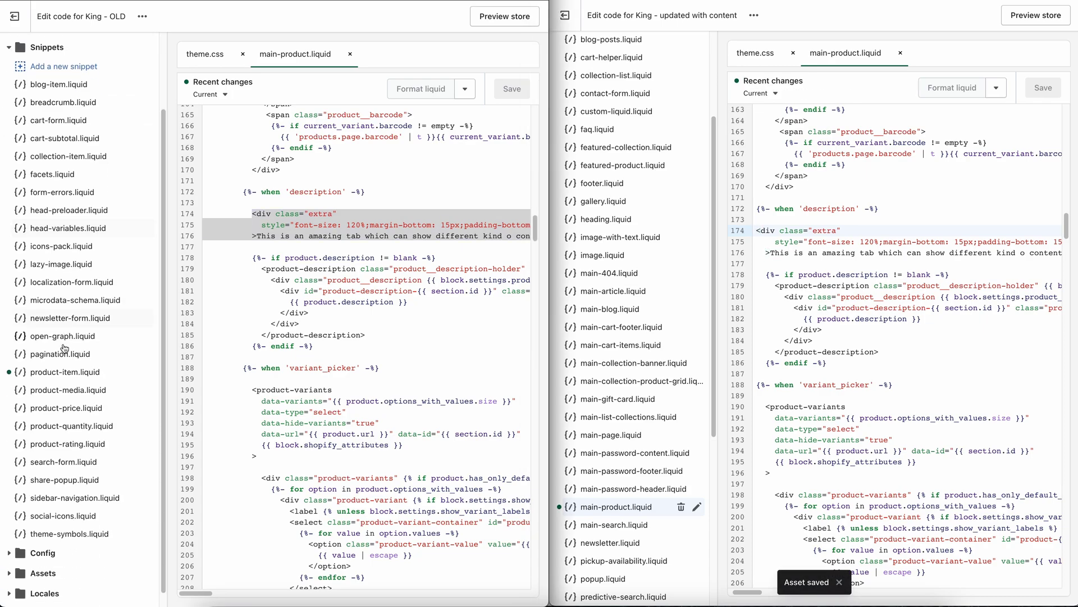
{"action": "left_click", "coordinate": [70, 461]}
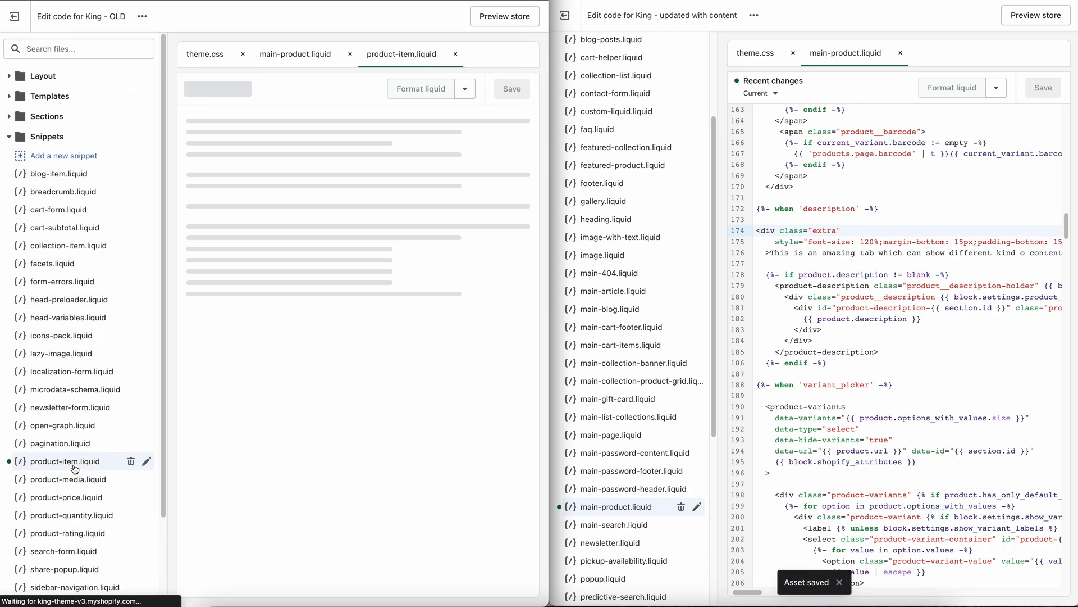
{"action": "scroll", "coordinate": [347, 304], "scroll_direction": "down", "scroll_amount": 10}
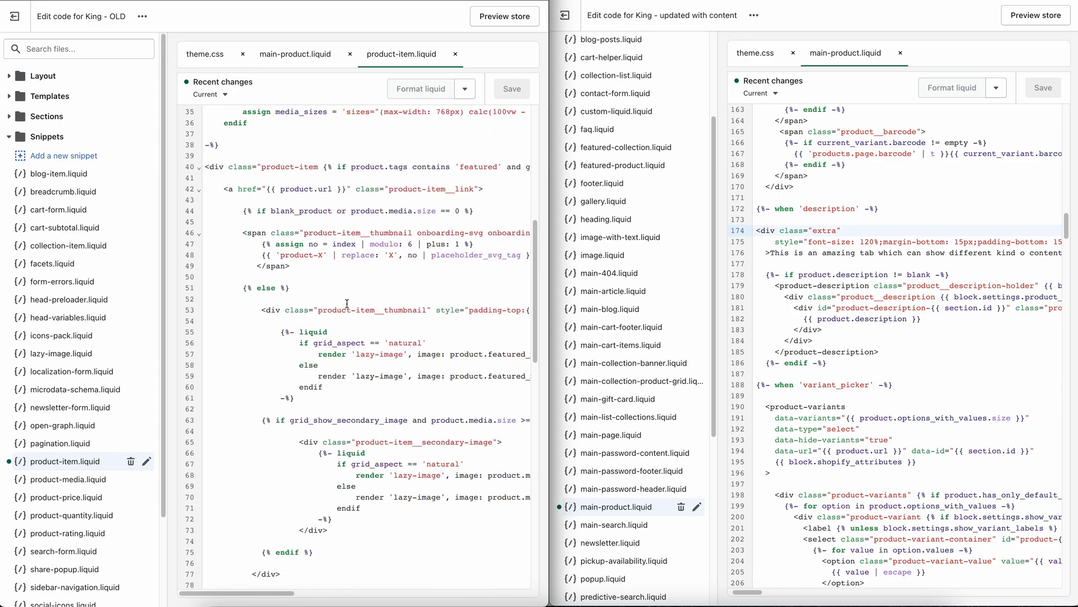
{"action": "scroll", "coordinate": [650, 292], "scroll_direction": "up", "scroll_amount": 5}
{"action": "left_click", "coordinate": [600, 115]}
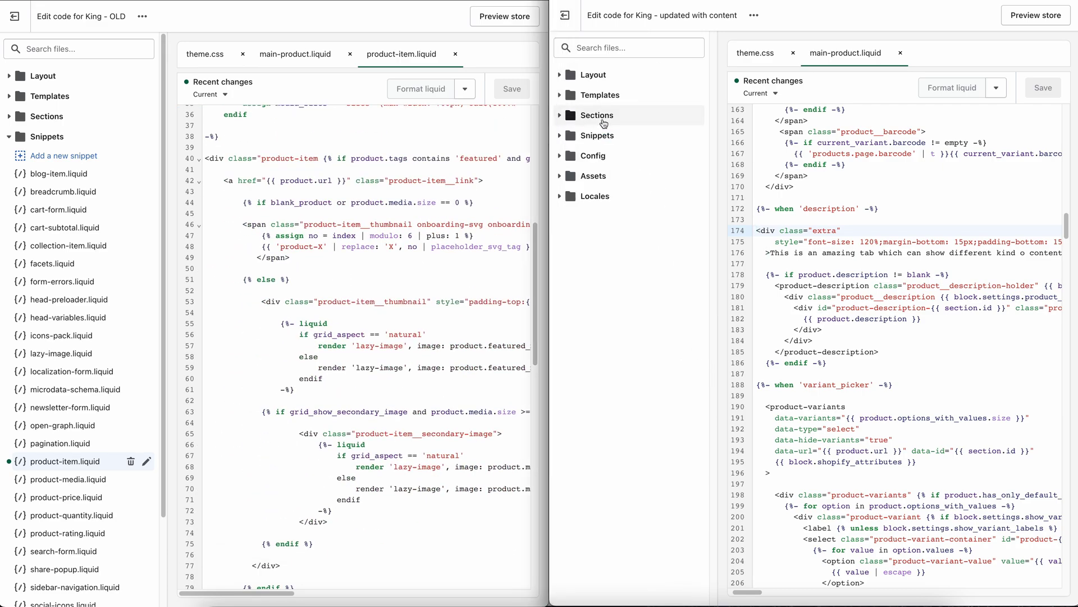
{"action": "left_click", "coordinate": [597, 135]}
{"action": "scroll", "coordinate": [608, 251], "scroll_direction": "down", "scroll_amount": 3}
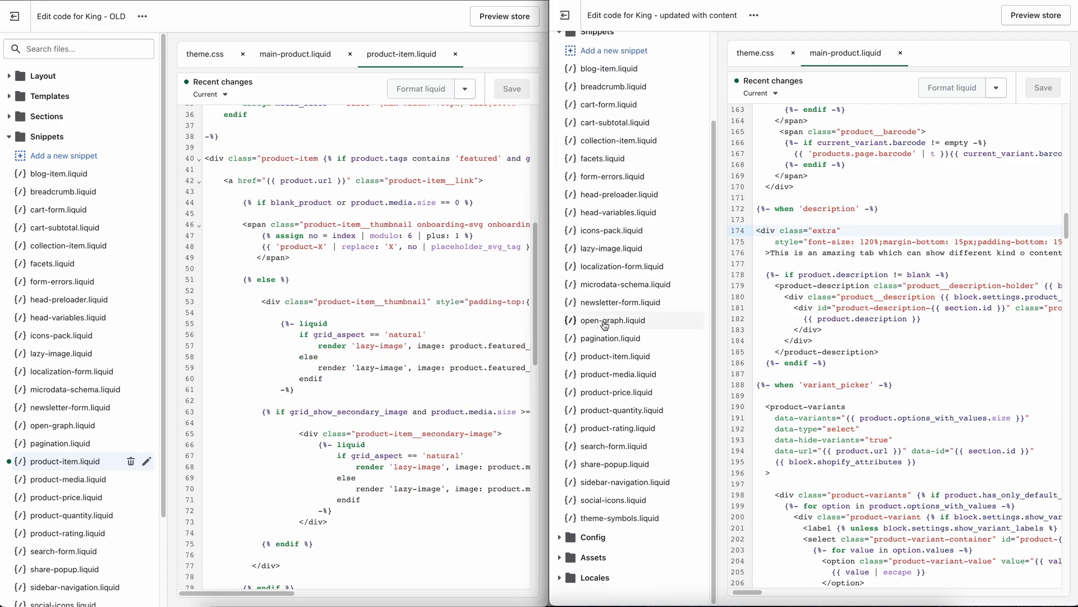
{"action": "left_click", "coordinate": [625, 359]}
Step: Select the product-item__custom vendor span on line 83 of the old product-item.liquid
{"action": "scroll", "coordinate": [387, 412], "scroll_direction": "down", "scroll_amount": 10}
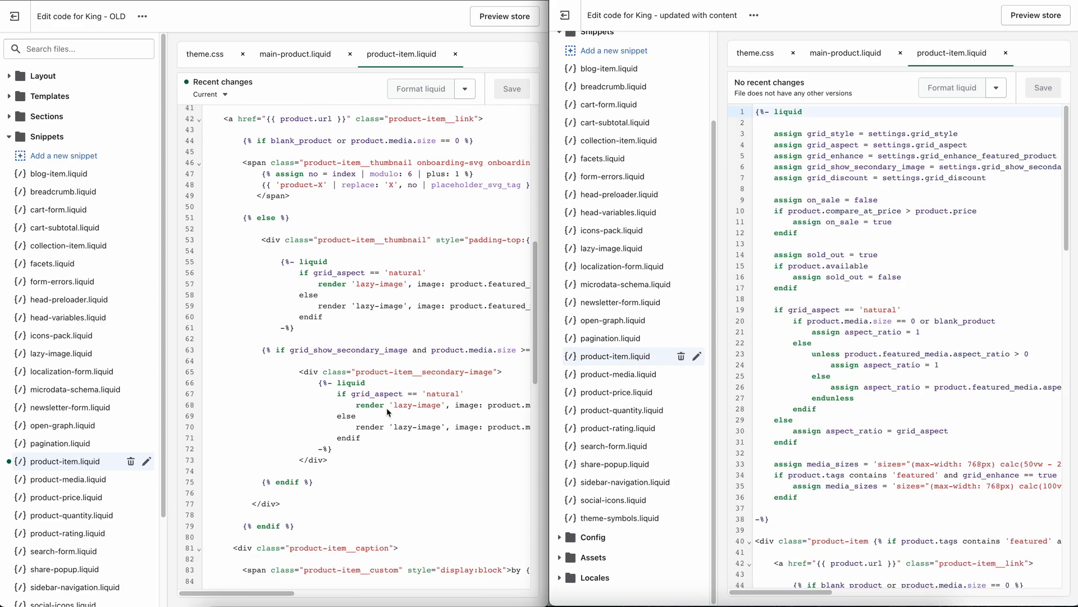
{"action": "scroll", "coordinate": [387, 412], "scroll_direction": "down", "scroll_amount": 3}
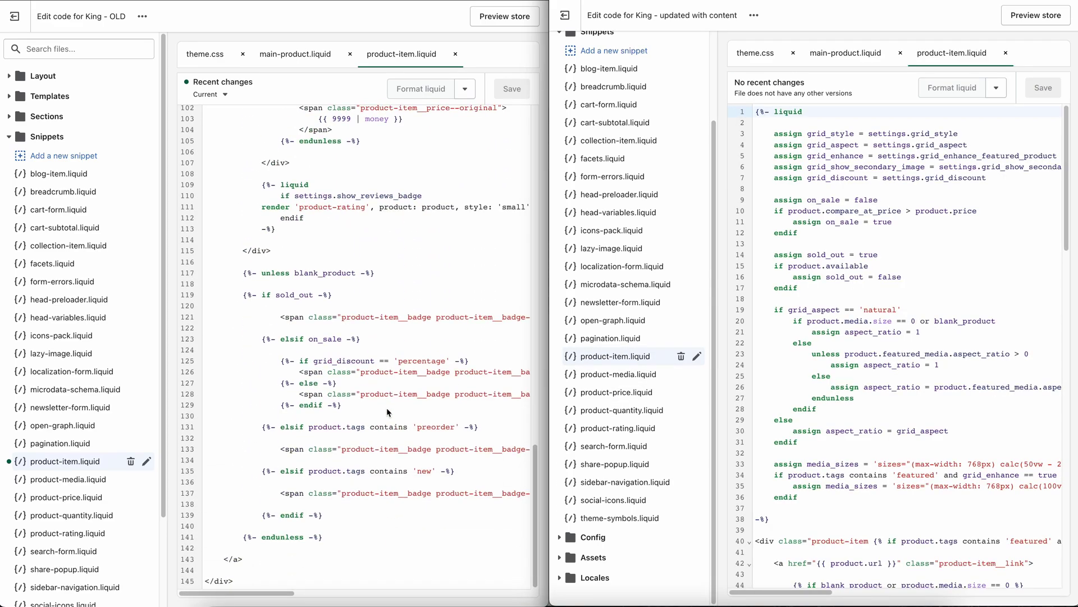
{"action": "scroll", "coordinate": [387, 413], "scroll_direction": "up", "scroll_amount": 14}
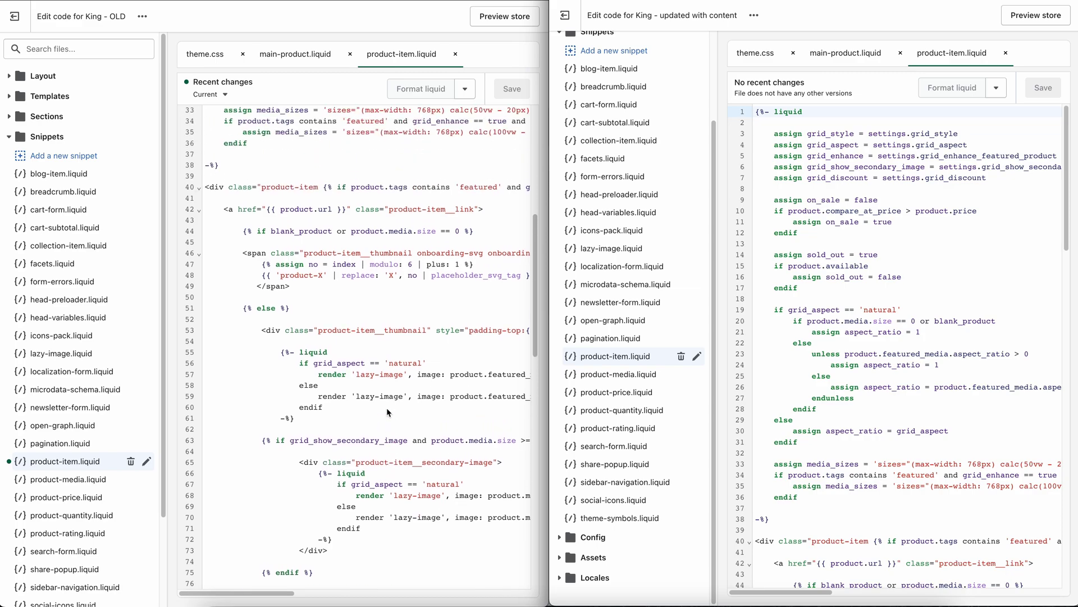
{"action": "scroll", "coordinate": [387, 412], "scroll_direction": "up", "scroll_amount": 2}
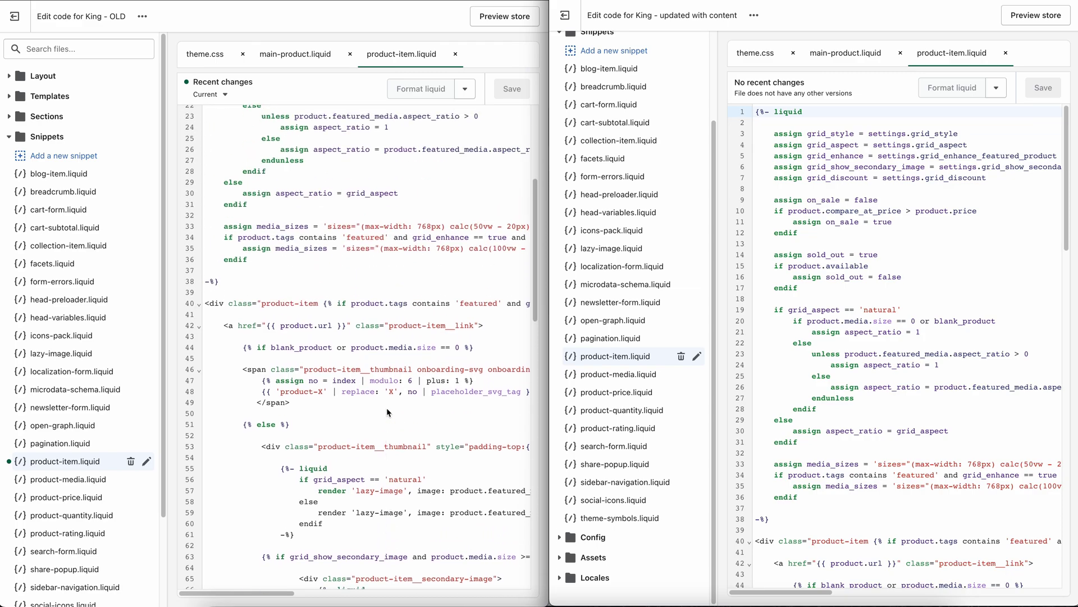
{"action": "scroll", "coordinate": [387, 412], "scroll_direction": "up", "scroll_amount": 4}
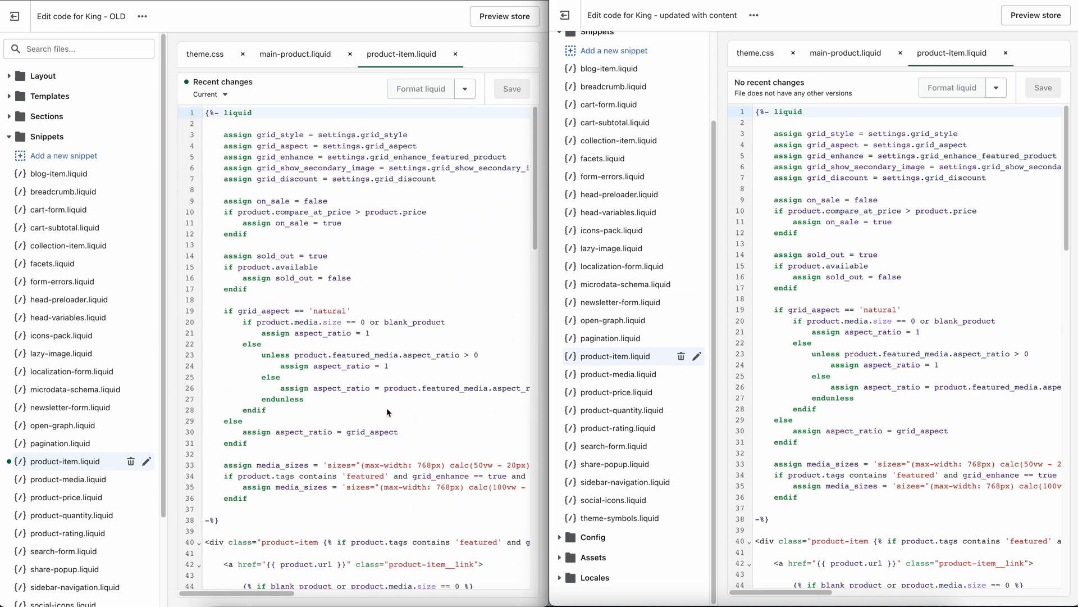
{"action": "scroll", "coordinate": [387, 412], "scroll_direction": "down", "scroll_amount": 10}
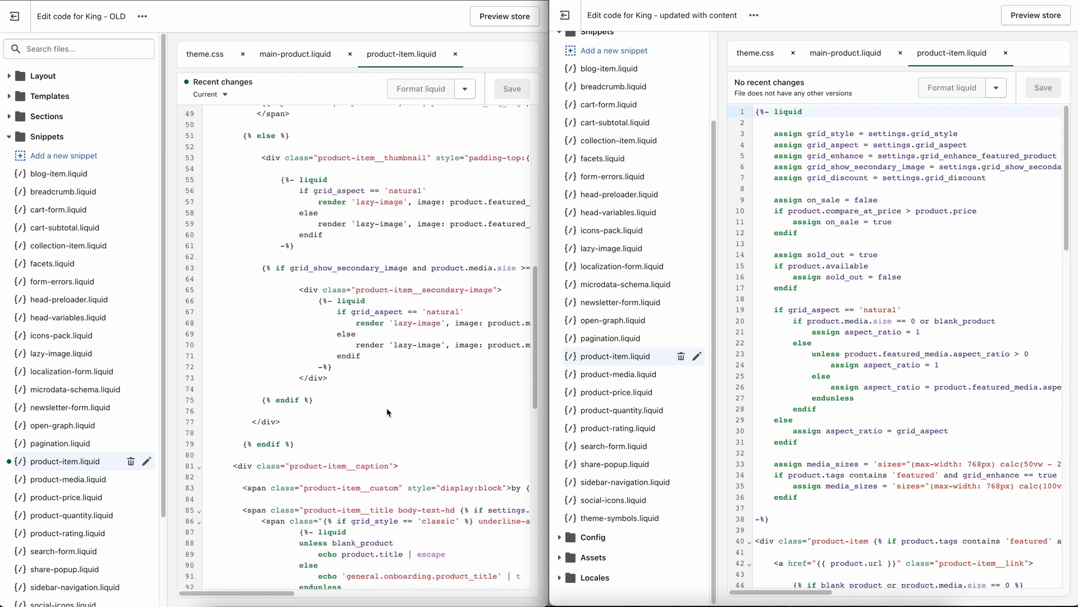
{"action": "scroll", "coordinate": [387, 412], "scroll_direction": "down", "scroll_amount": 2}
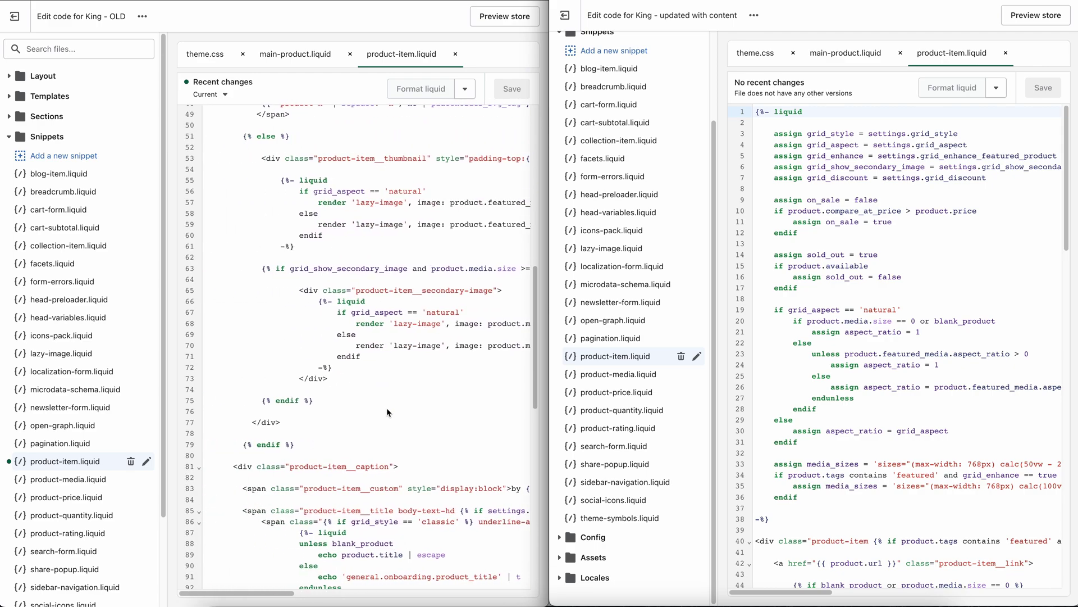
{"action": "scroll", "coordinate": [387, 412], "scroll_direction": "down", "scroll_amount": 5}
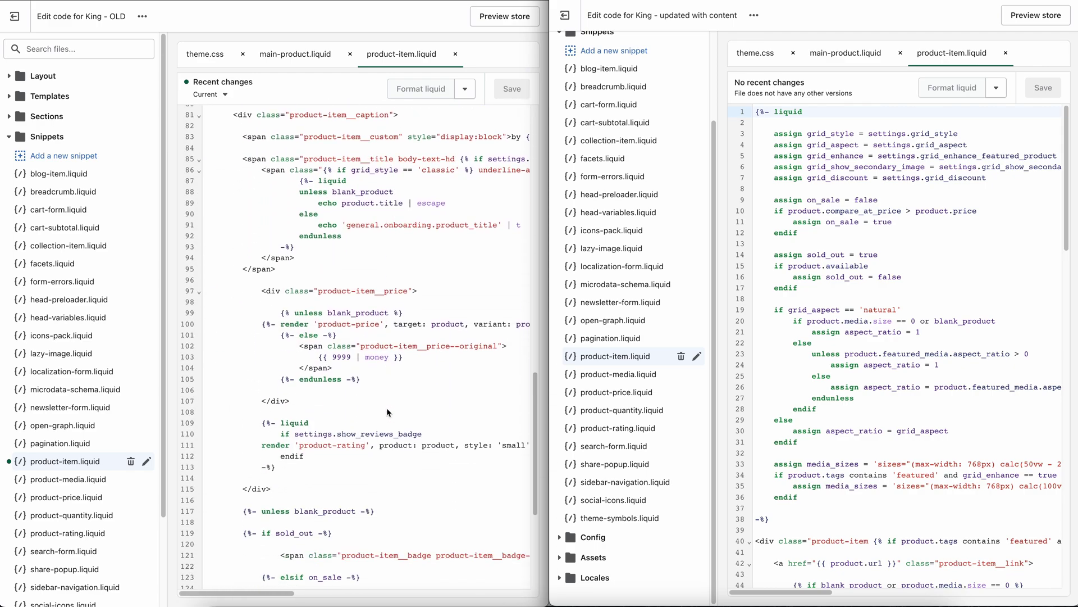
{"action": "scroll", "coordinate": [386, 413], "scroll_direction": "down", "scroll_amount": 5}
{"action": "scroll", "coordinate": [387, 412], "scroll_direction": "up", "scroll_amount": 7}
{"action": "scroll", "coordinate": [387, 412], "scroll_direction": "up", "scroll_amount": 1}
{"action": "scroll", "coordinate": [387, 412], "scroll_direction": "right", "scroll_amount": 3}
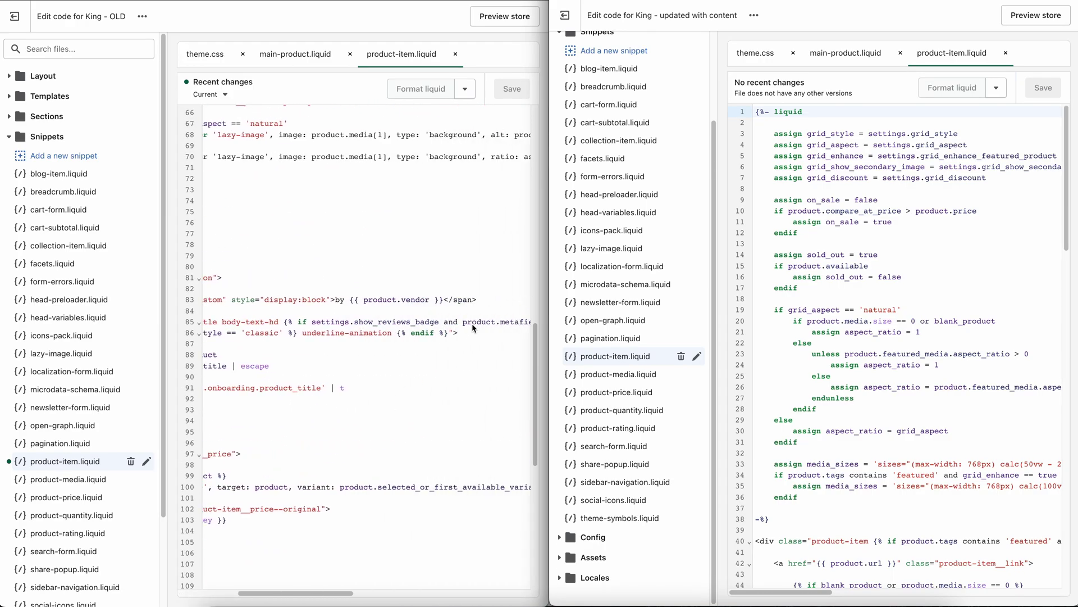
{"action": "left_click", "coordinate": [477, 286]}
{"action": "left_click_drag", "start_coordinate": [477, 288], "coordinate": [477, 298]}
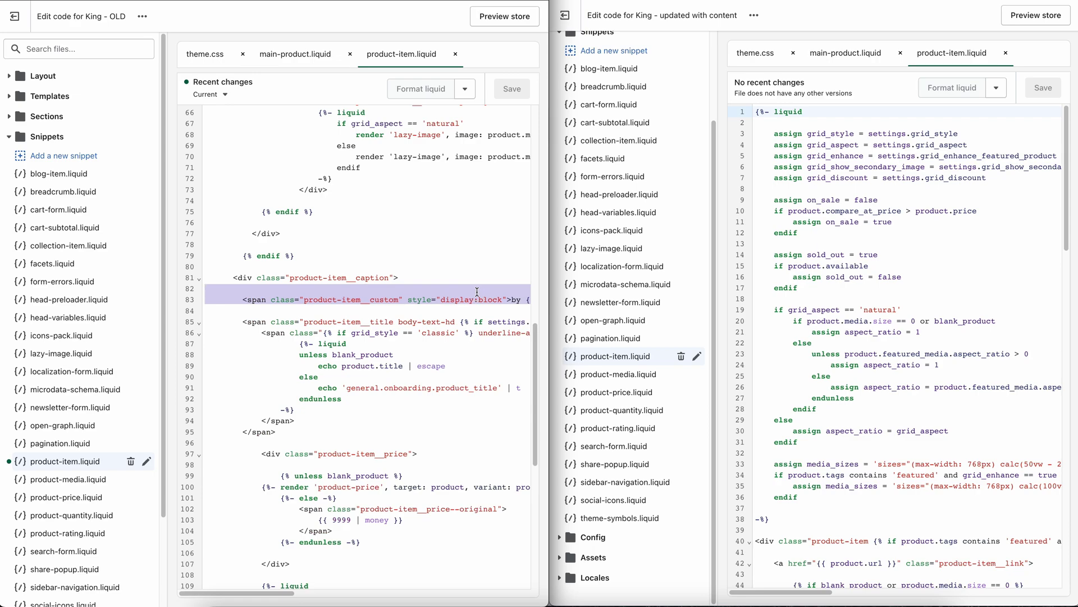
Step: Paste the vendor span on a new line after the caption div and save the updated file
{"action": "scroll", "coordinate": [936, 302], "scroll_direction": "down", "scroll_amount": 5}
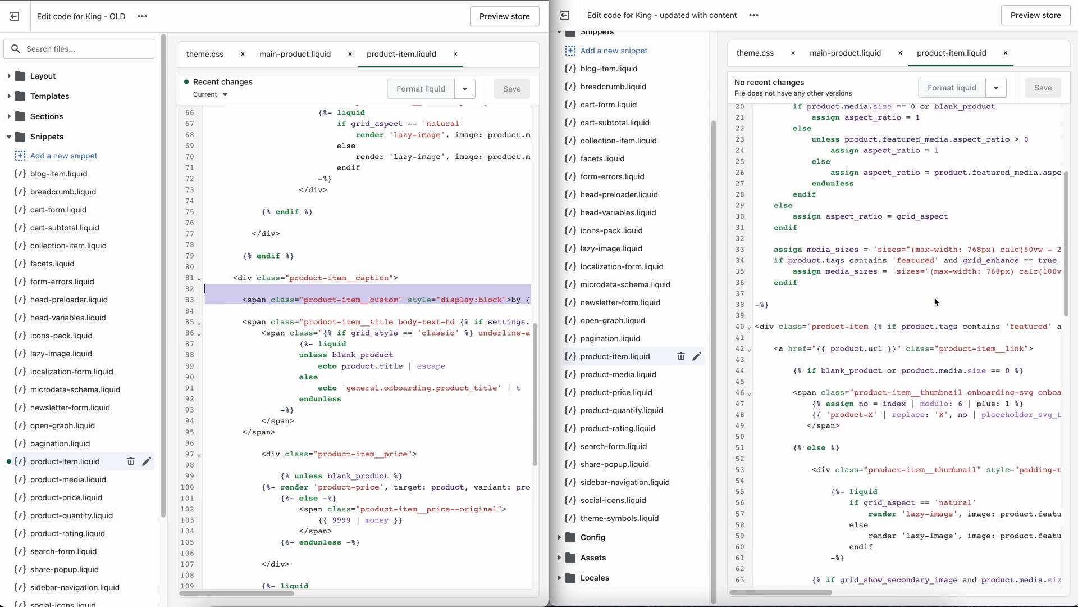
{"action": "scroll", "coordinate": [936, 302], "scroll_direction": "down", "scroll_amount": 1}
{"action": "scroll", "coordinate": [936, 301], "scroll_direction": "down", "scroll_amount": 3}
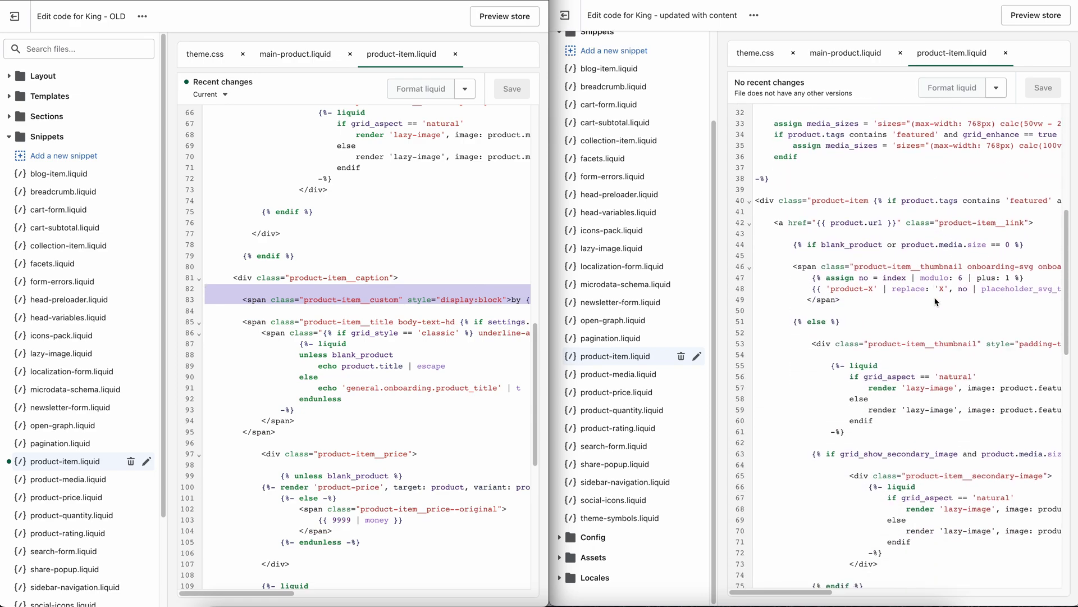
{"action": "scroll", "coordinate": [936, 302], "scroll_direction": "down", "scroll_amount": 3}
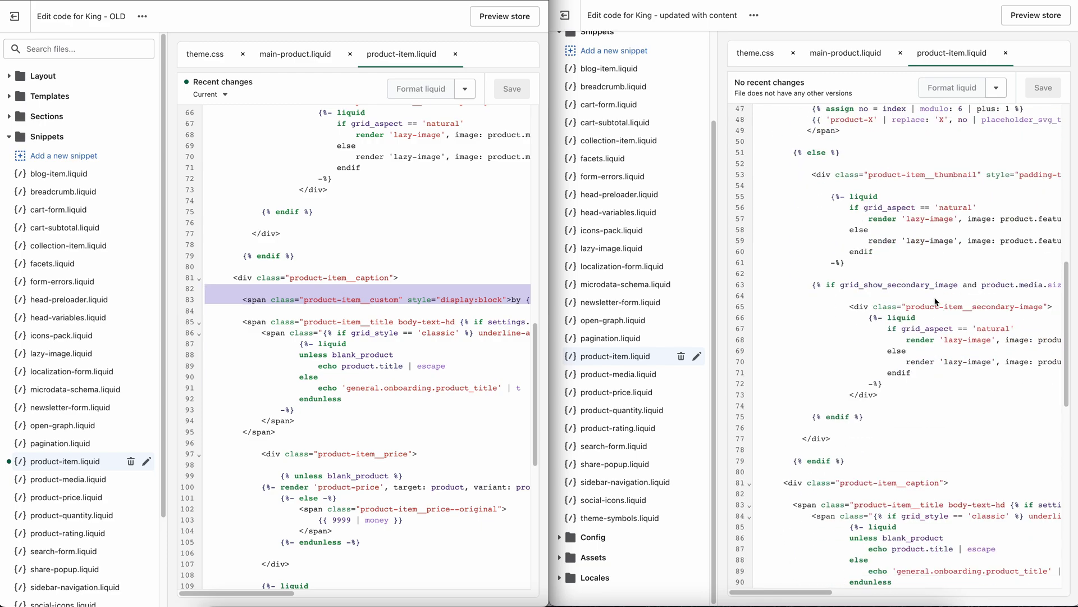
{"action": "left_click", "coordinate": [976, 486]}
{"action": "key", "text": "Return"}
{"action": "key", "text": "ctrl+v"}
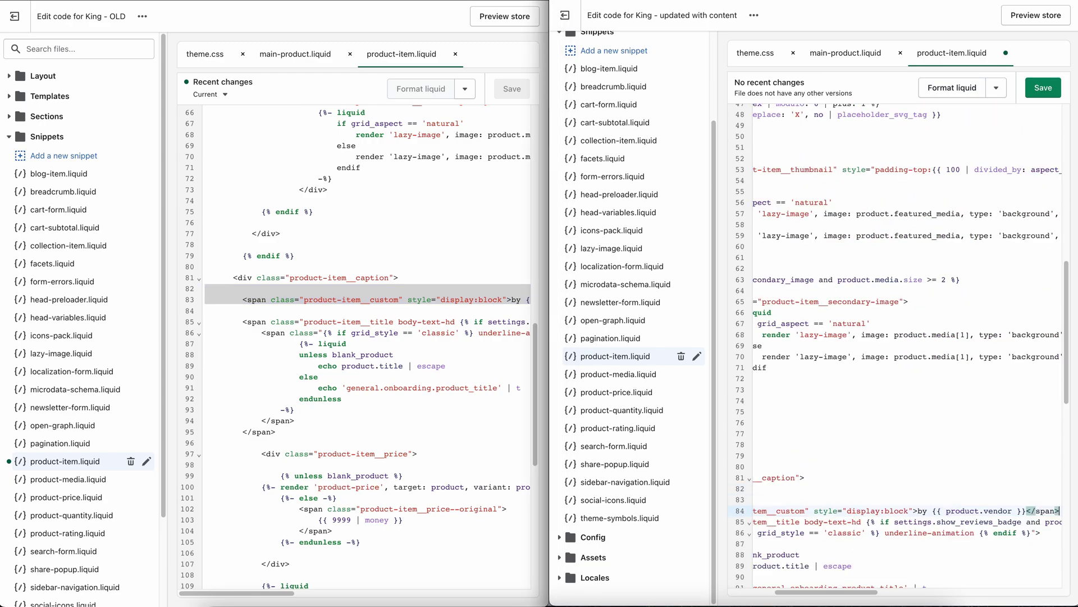
{"action": "left_click", "coordinate": [1040, 95]}
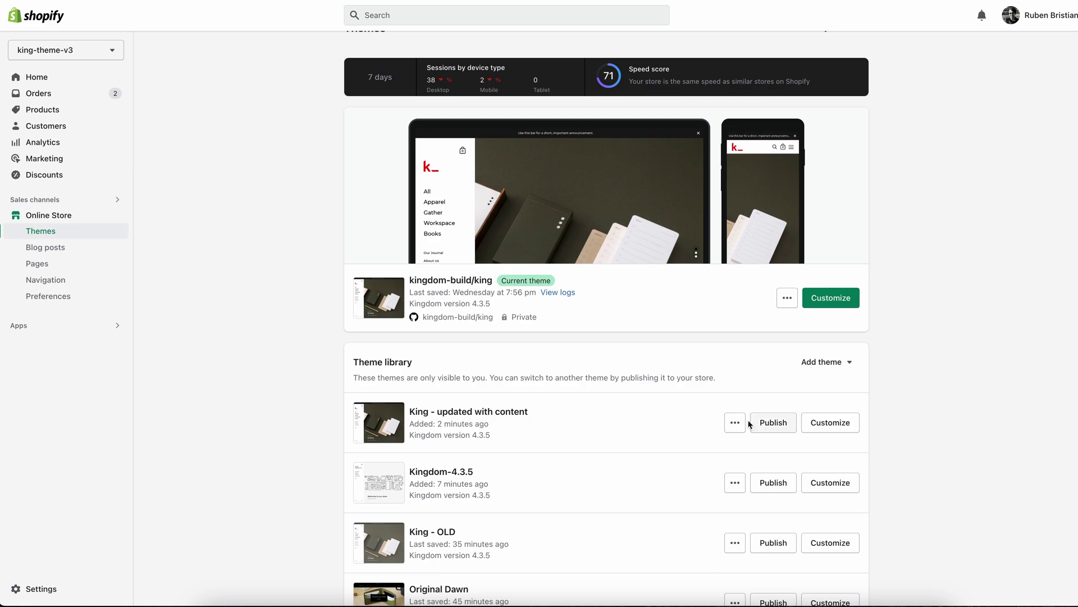
Step: Preview King - updated with content and check the extra tab text on The Monocle Guide to Better Living
{"action": "left_click", "coordinate": [735, 423]}
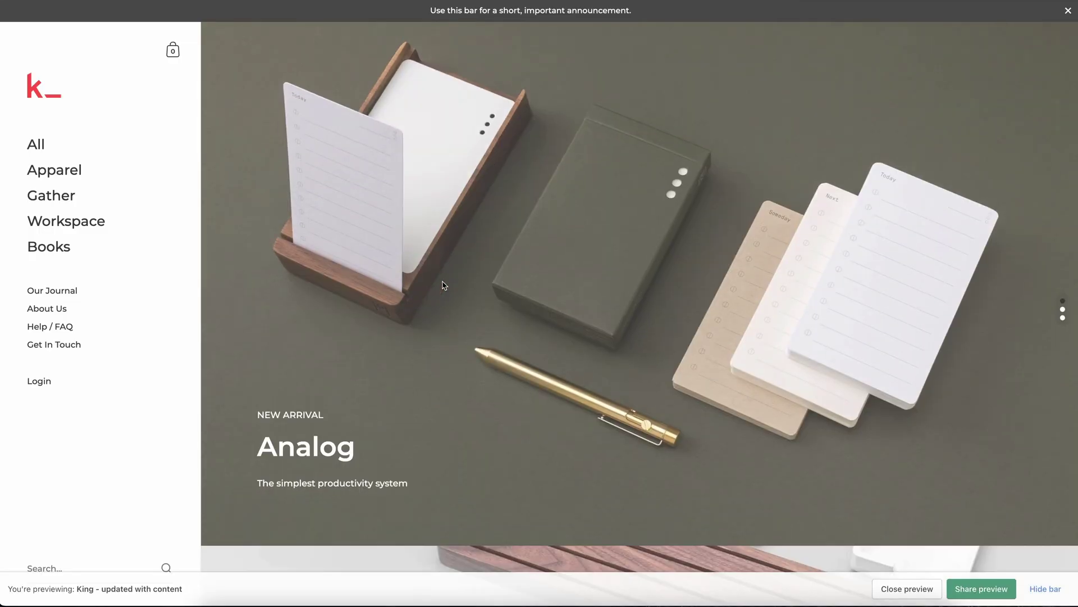
{"action": "scroll", "coordinate": [443, 275], "scroll_direction": "up", "scroll_amount": 2}
{"action": "scroll", "coordinate": [441, 265], "scroll_direction": "down", "scroll_amount": 5}
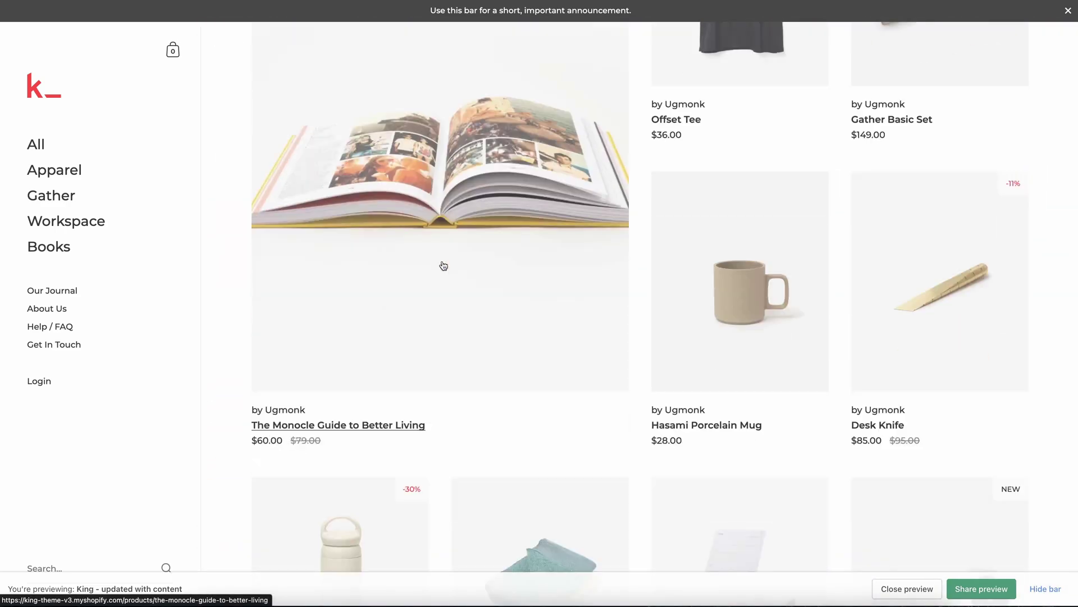
{"action": "left_click", "coordinate": [276, 425]}
{"action": "left_click_drag", "start_coordinate": [246, 300], "coordinate": [414, 344]}
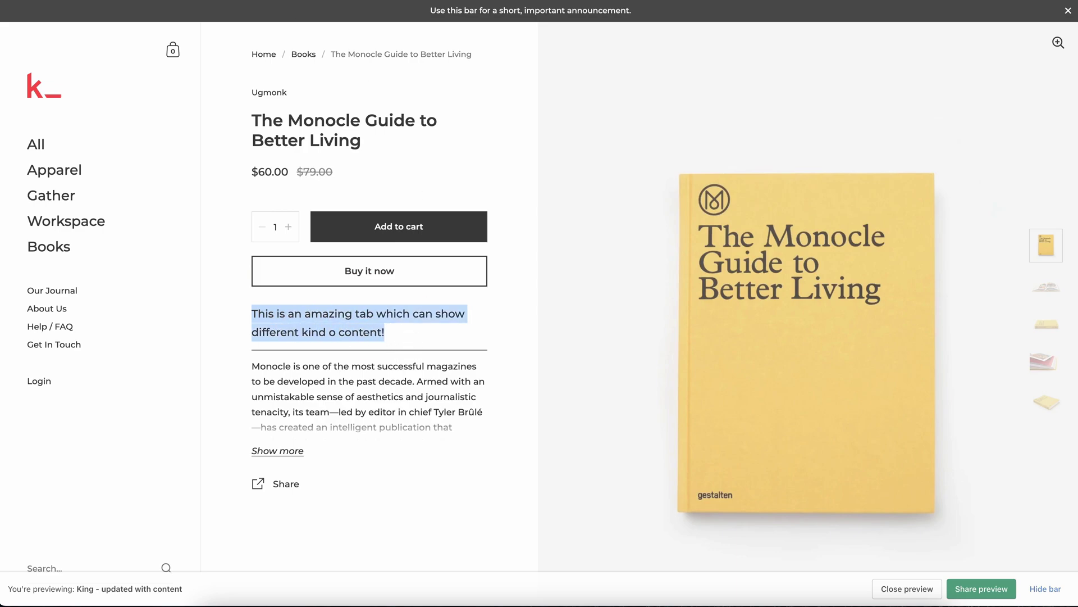